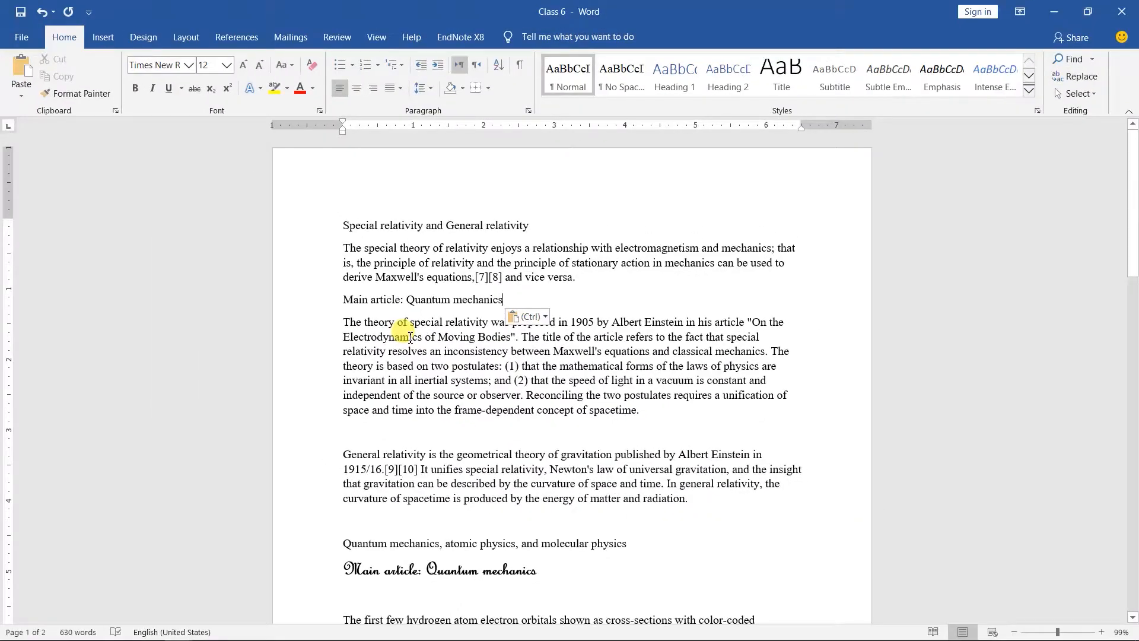
# Undo the pasted "Main article: Quantum mechanics" line and view the advanced font settings without changing them.
pyautogui.hotkey('ctrl', 'z')
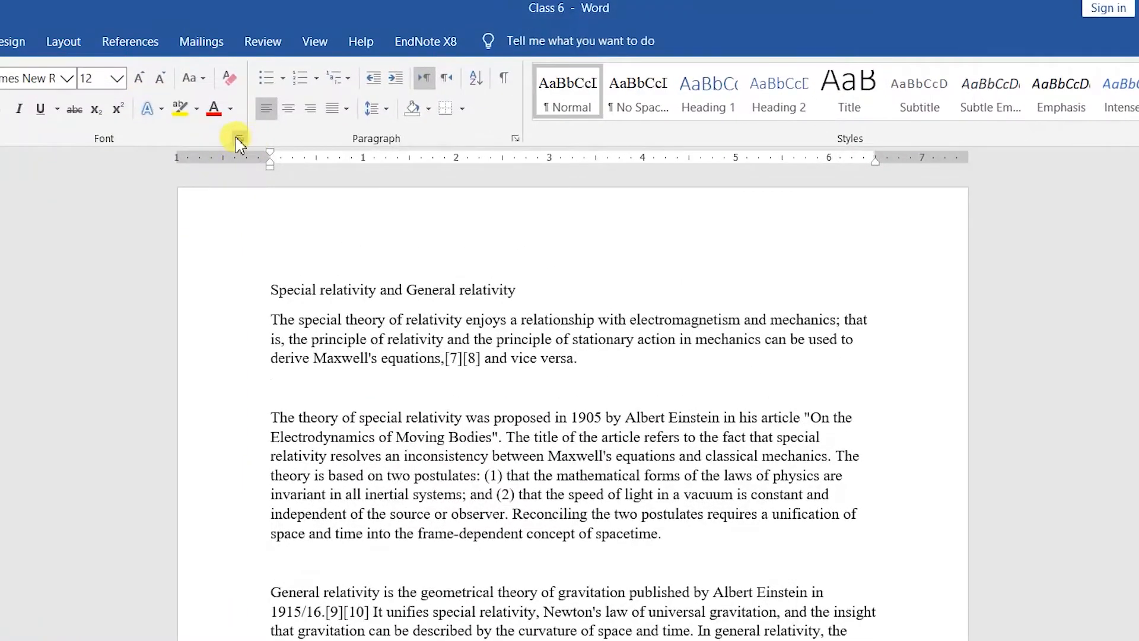
pyautogui.hotkey('ctrl', 'd')
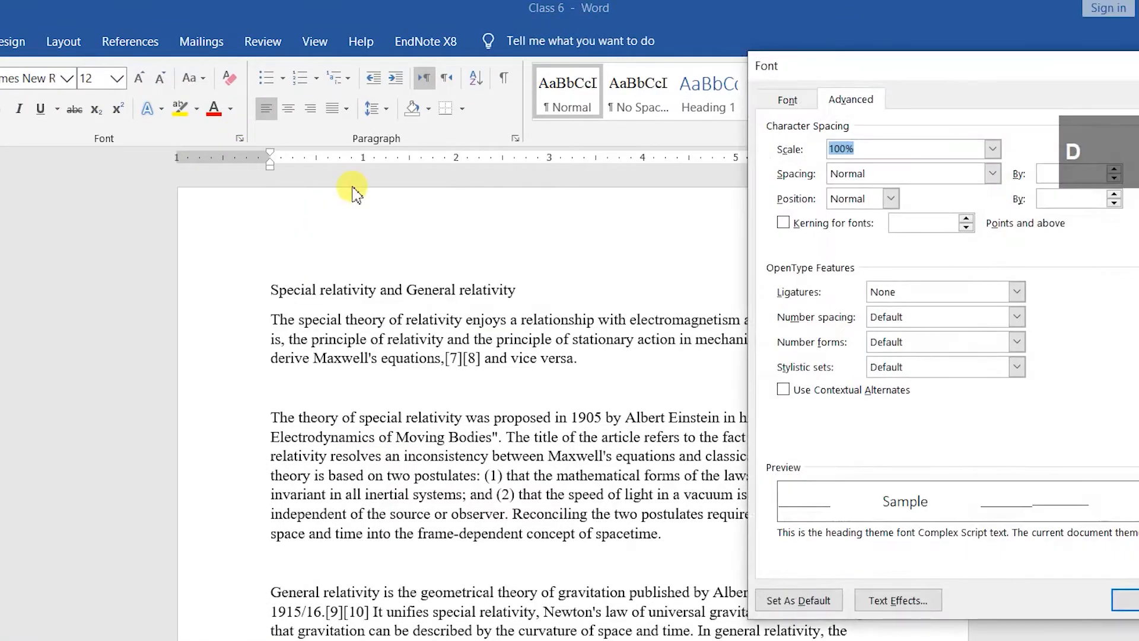
pyautogui.moveTo(910, 77); pyautogui.dragTo(693, 122)
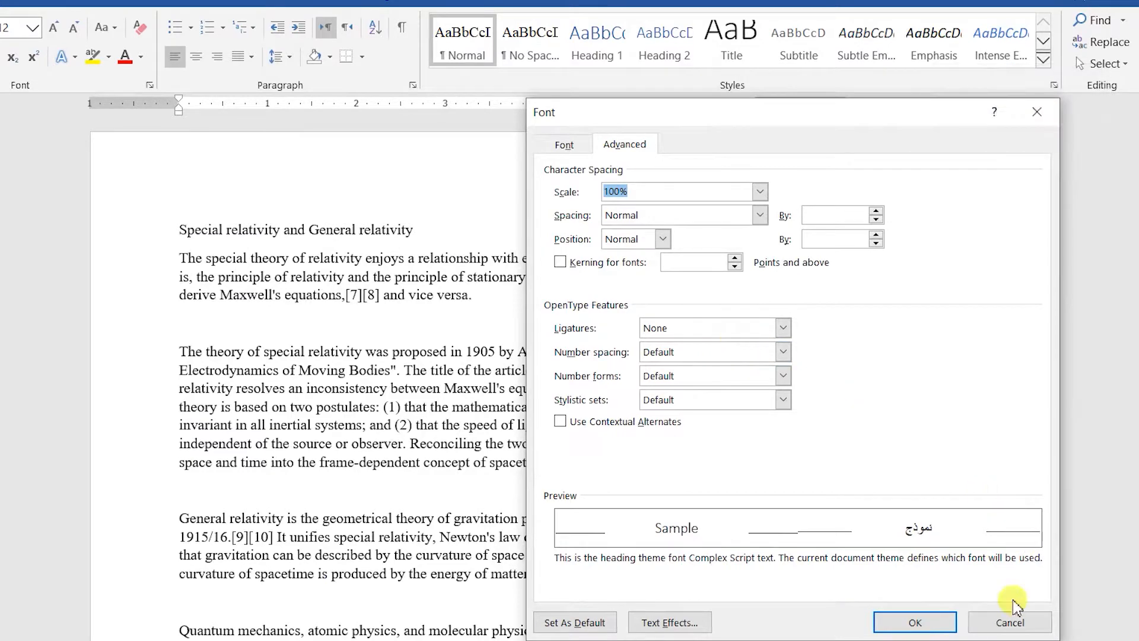
pyautogui.click(1010, 622)
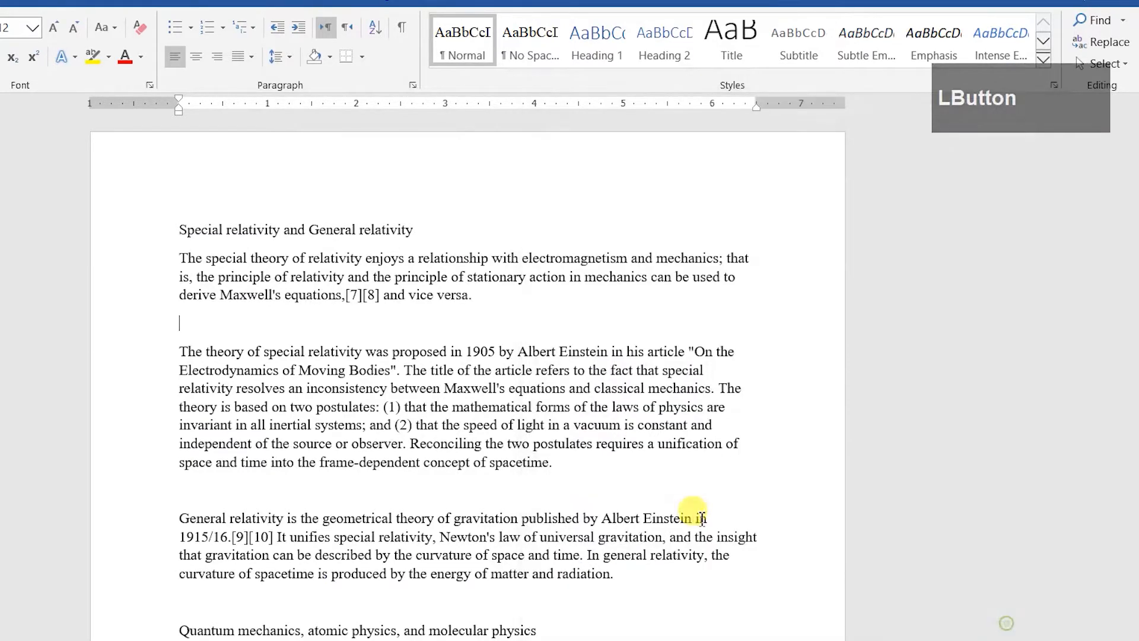
# Scale the characters of the heading "Special relativity and General relativity" to 50% and undo the change.
pyautogui.click(155, 237)
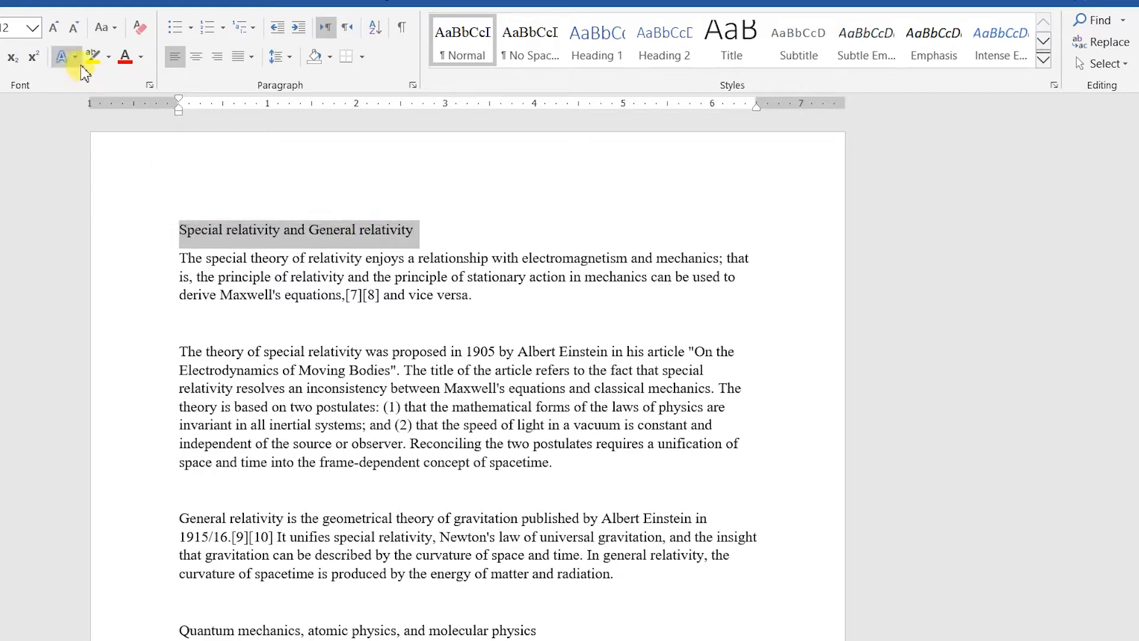
pyautogui.click(149, 86)
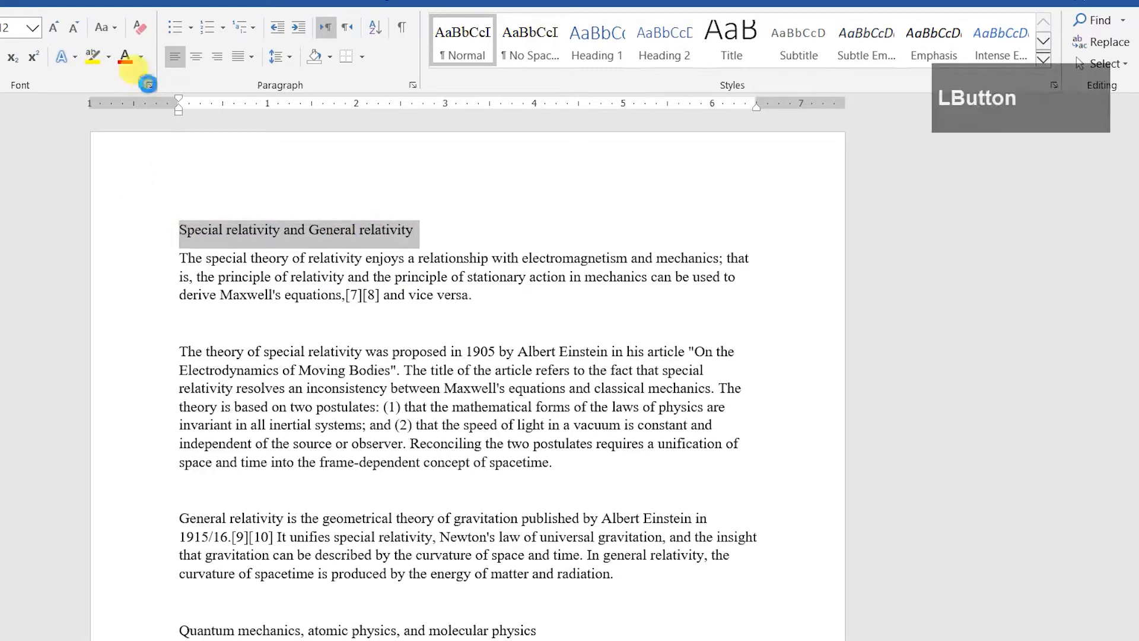
pyautogui.moveTo(627, 121); pyautogui.dragTo(574, 109)
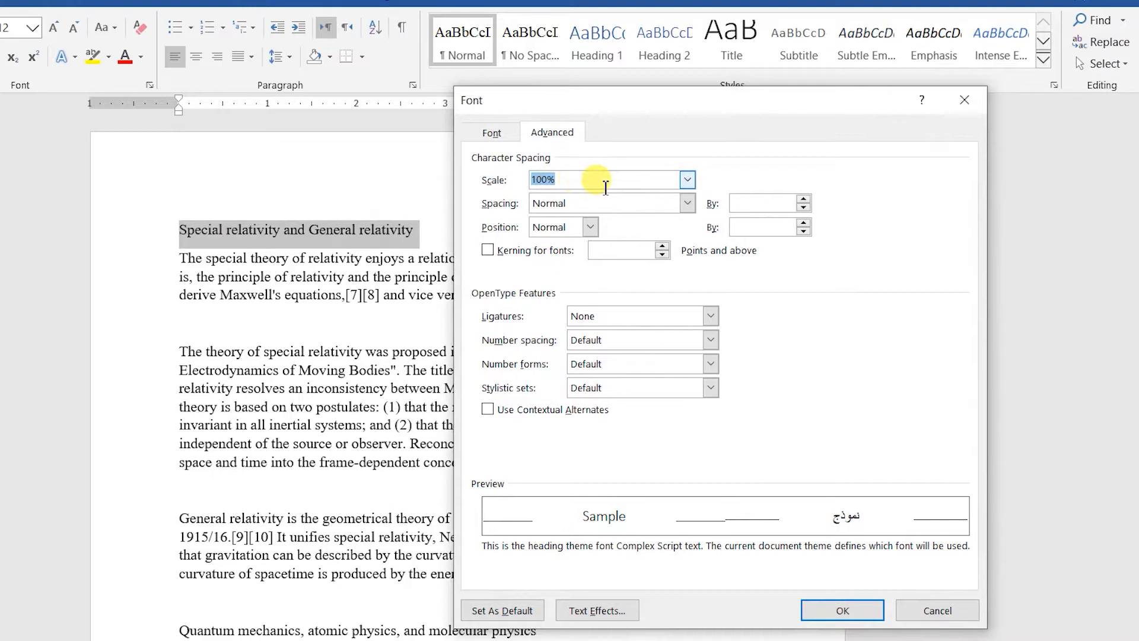
pyautogui.click(687, 179)
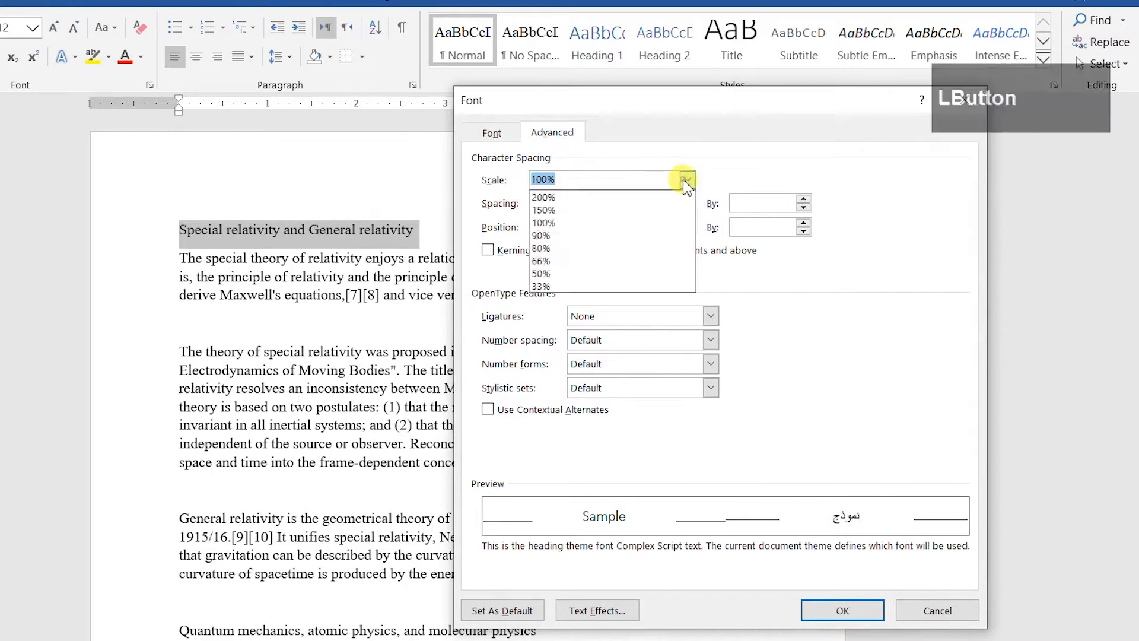
pyautogui.click(594, 273)
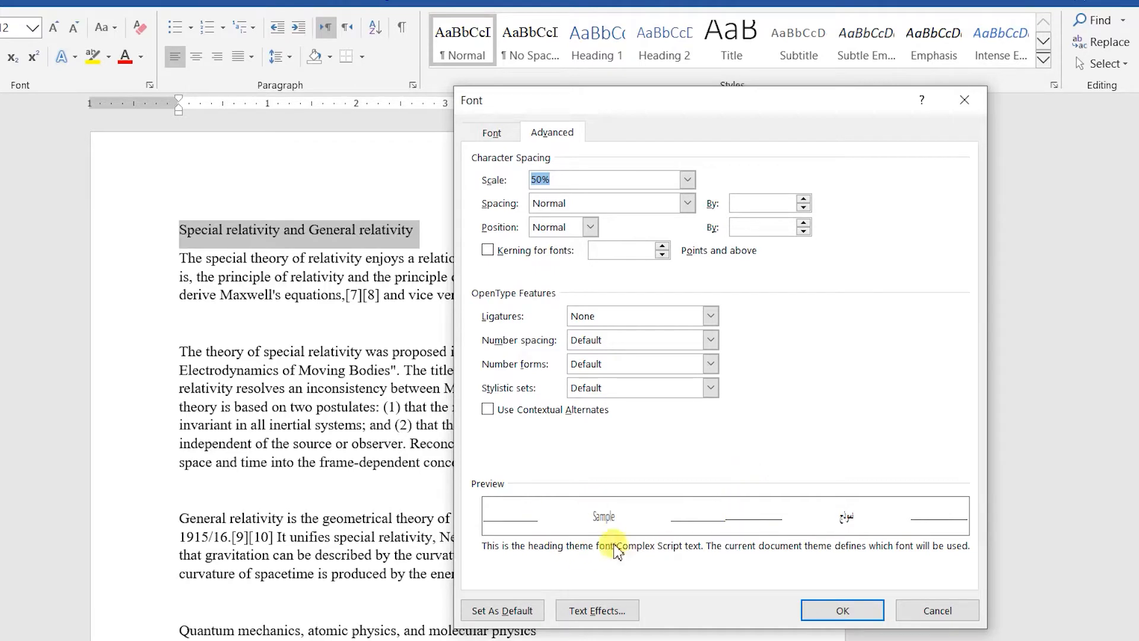
pyautogui.click(843, 611)
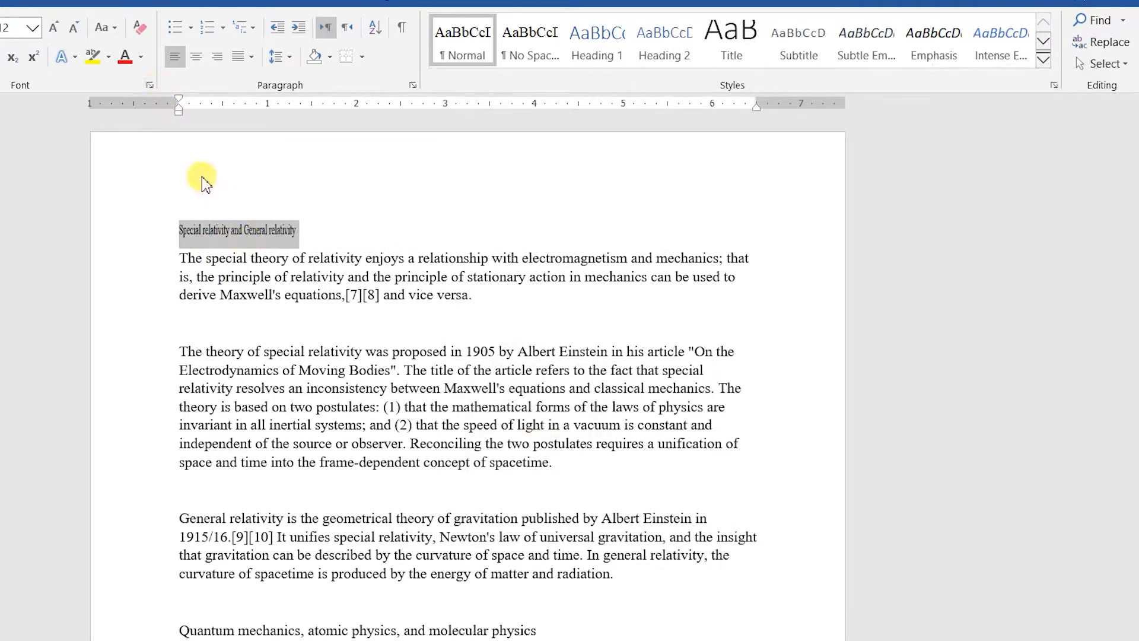
pyautogui.hotkey('ctrl', 'z')
# Apply Expanded character spacing of 4 pt to the heading "Special relativity and General relativity".
pyautogui.hotkey('ctrl', 'd')
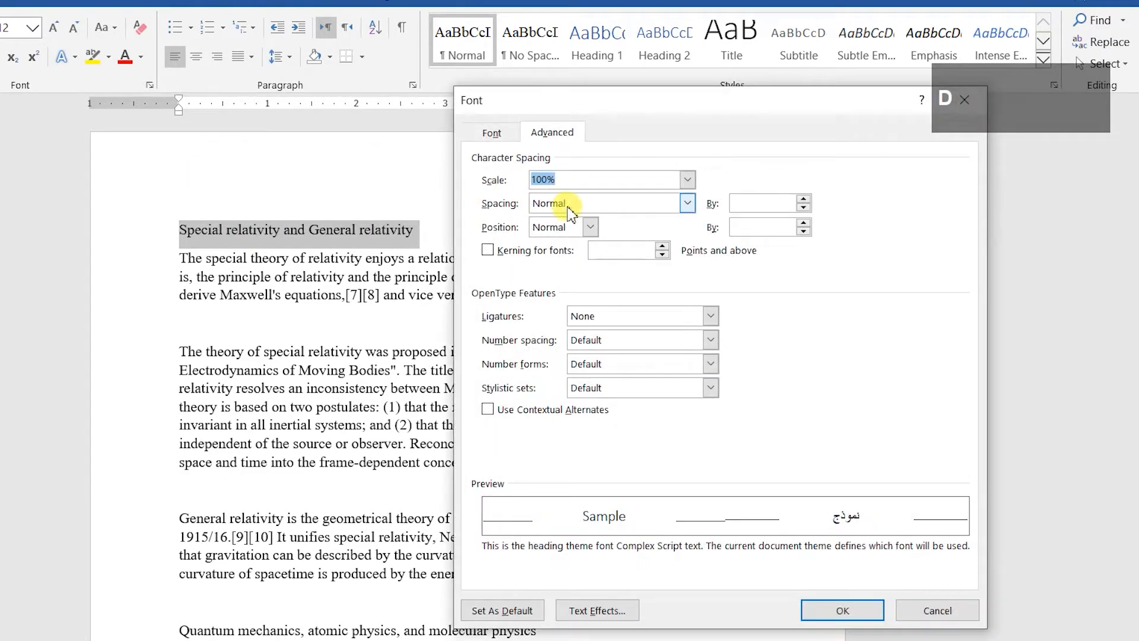
pyautogui.click(571, 208)
pyautogui.click(573, 215)
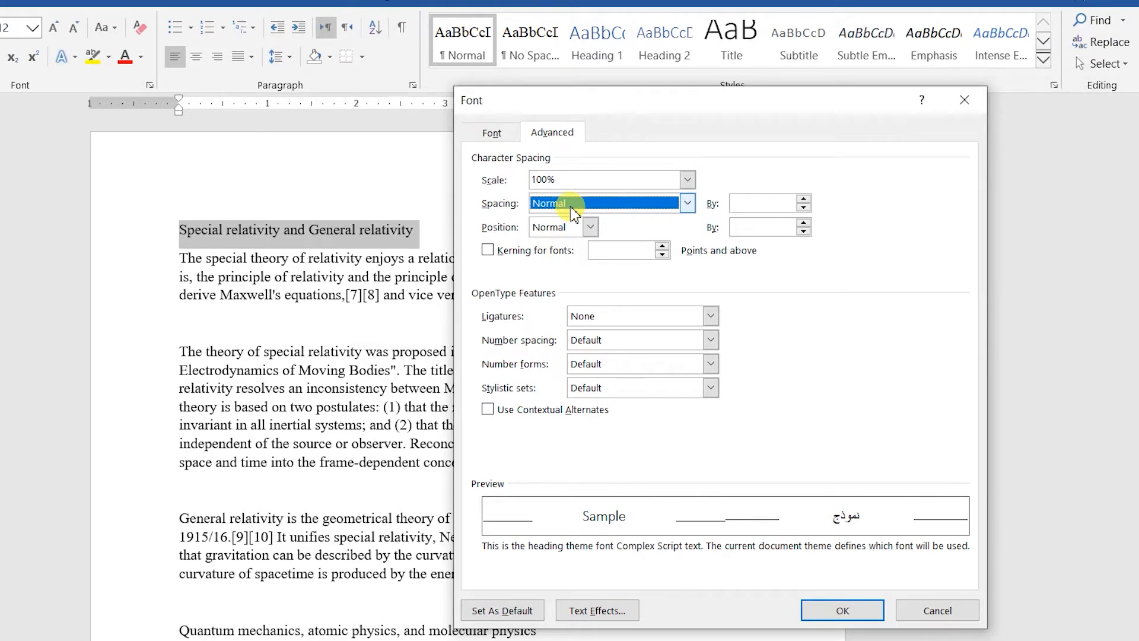
pyautogui.click(572, 208)
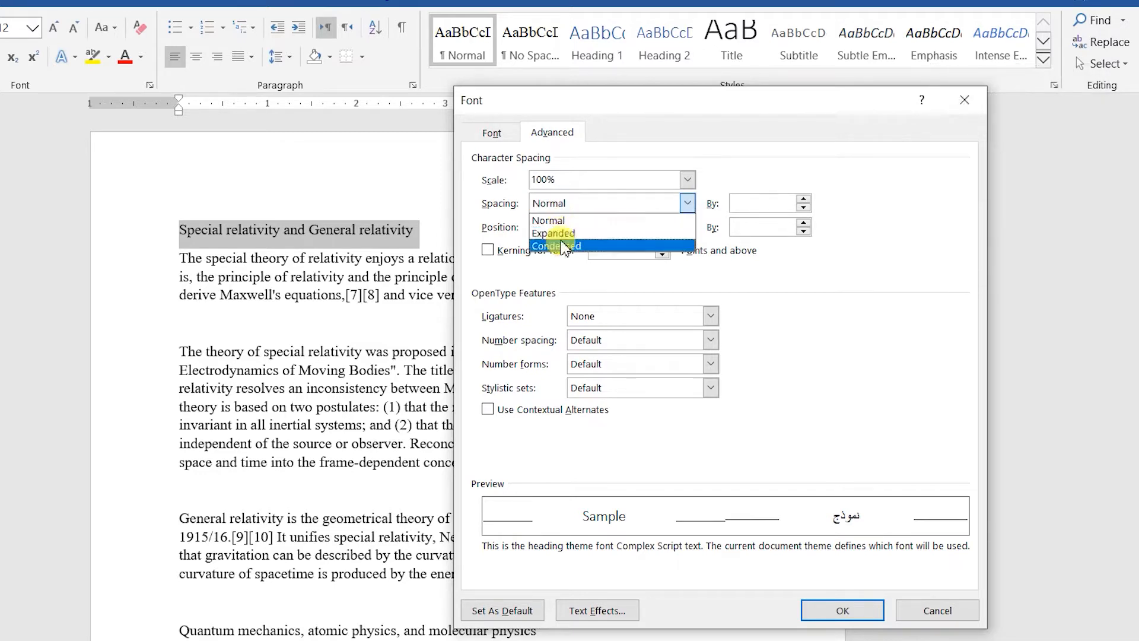
pyautogui.click(587, 246)
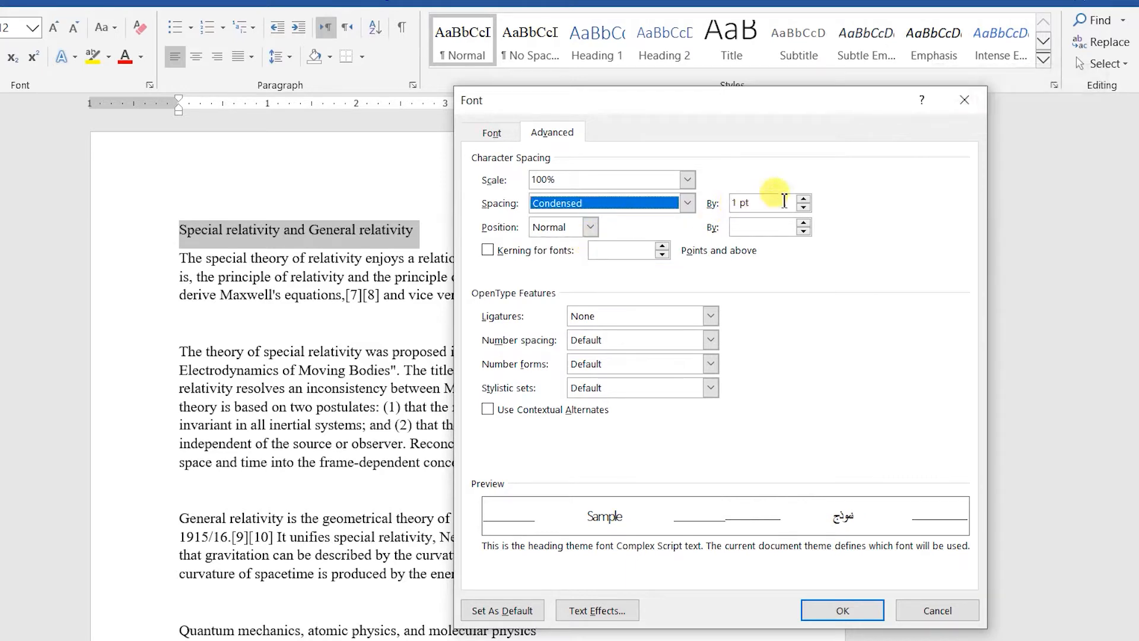
pyautogui.click(805, 206)
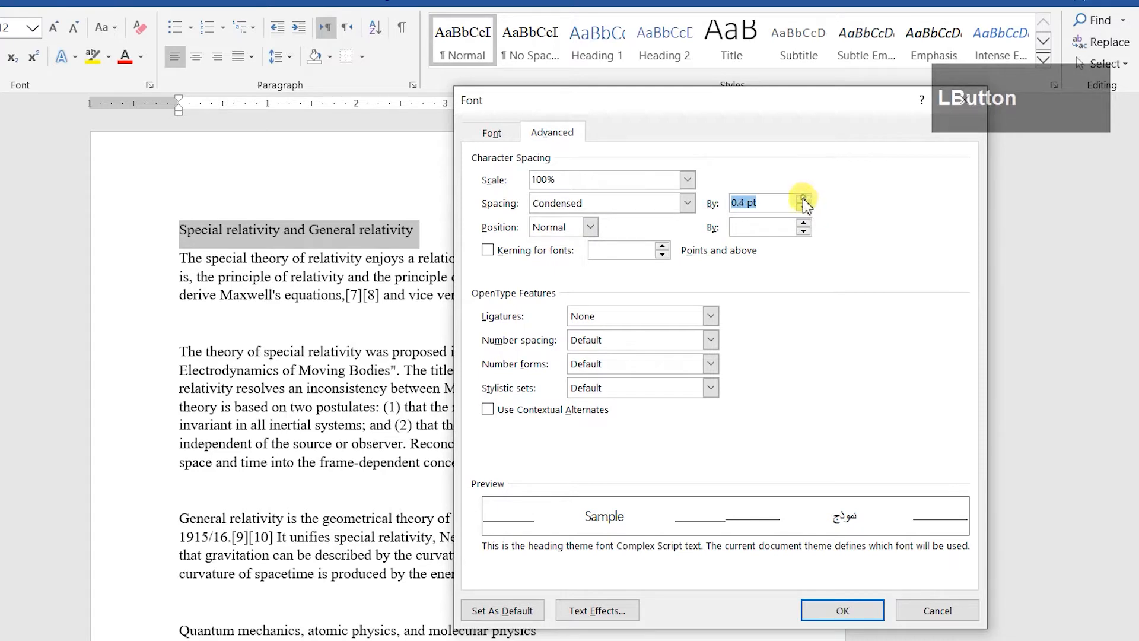
pyautogui.doubleClick(780, 202)
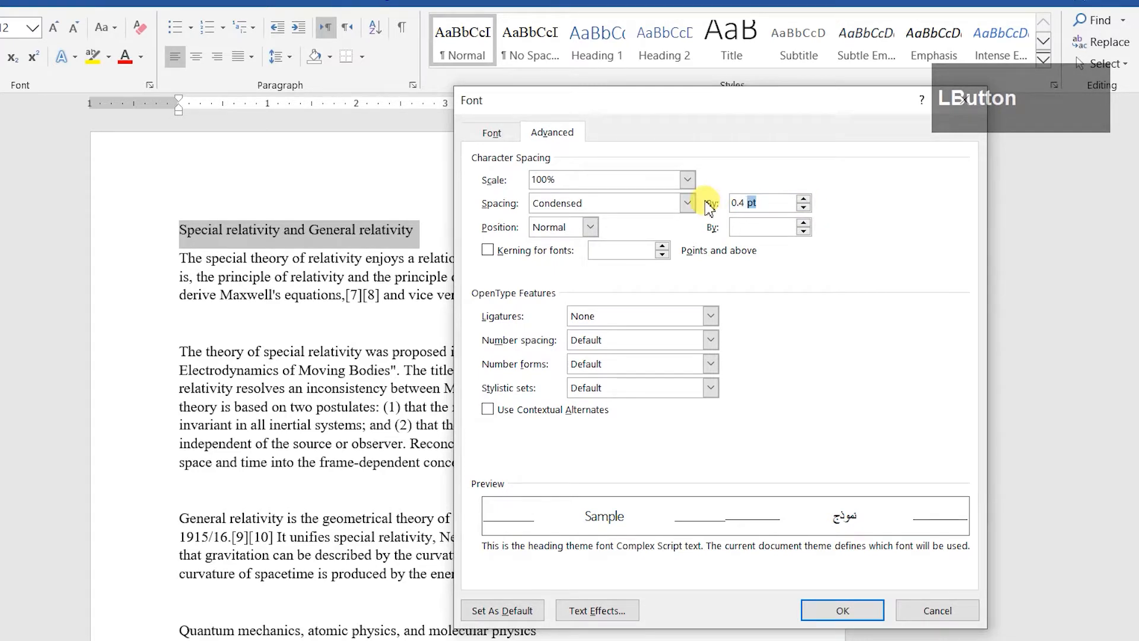
pyautogui.press('BackSpace')
pyautogui.write('4')
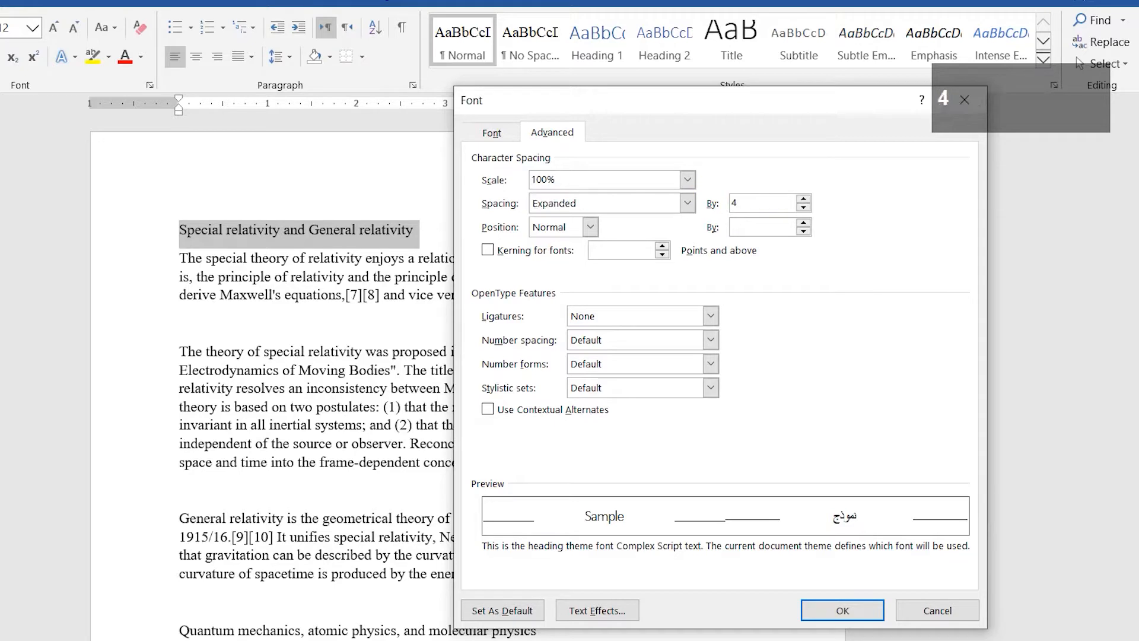
pyautogui.click(839, 304)
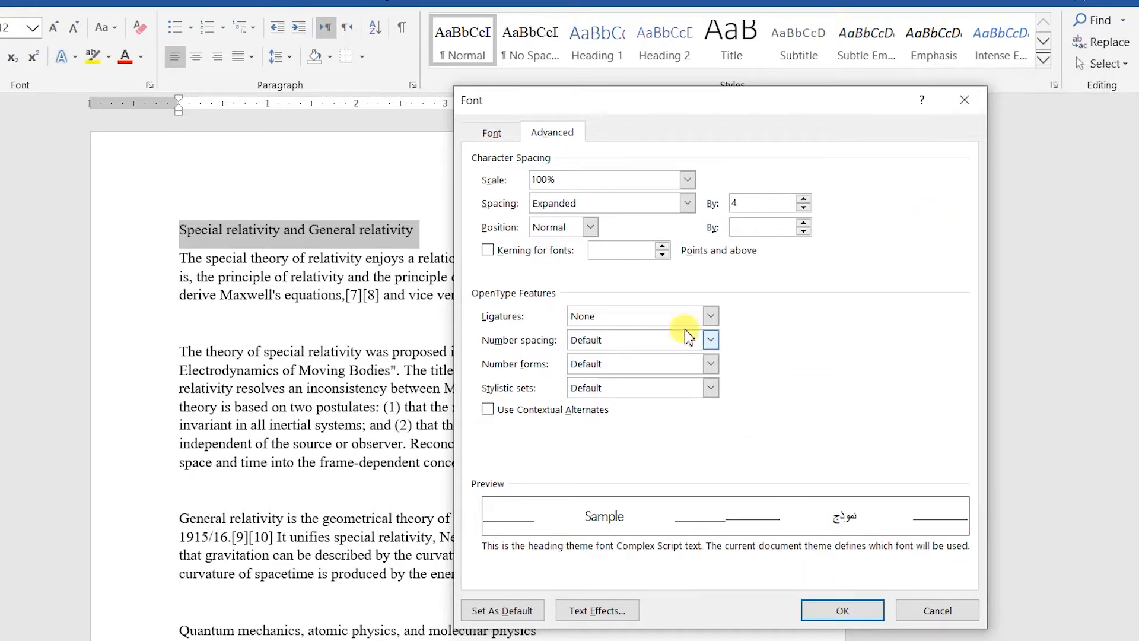
pyautogui.click(842, 609)
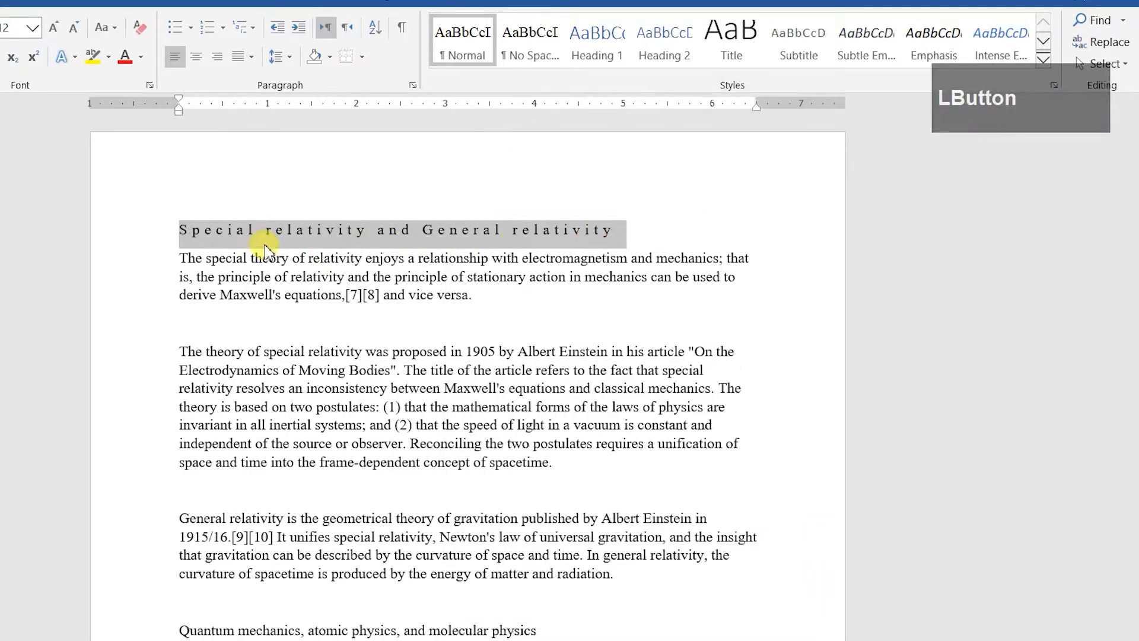
# Switch the heading's character spacing to Condensed by 4 pt.
pyautogui.click(150, 85)
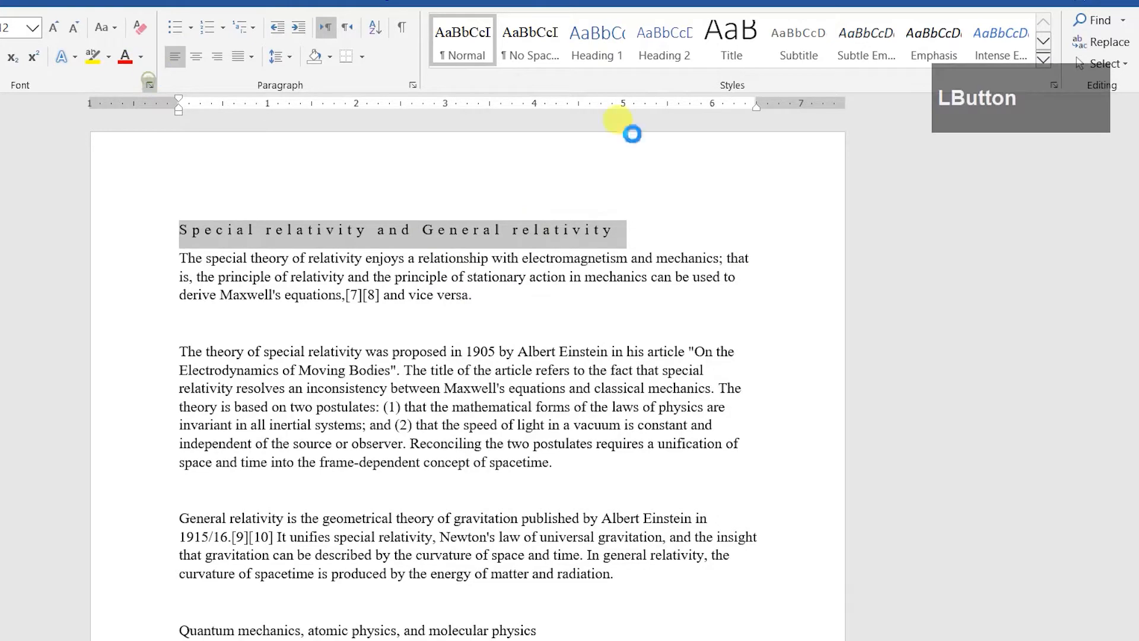
pyautogui.click(657, 209)
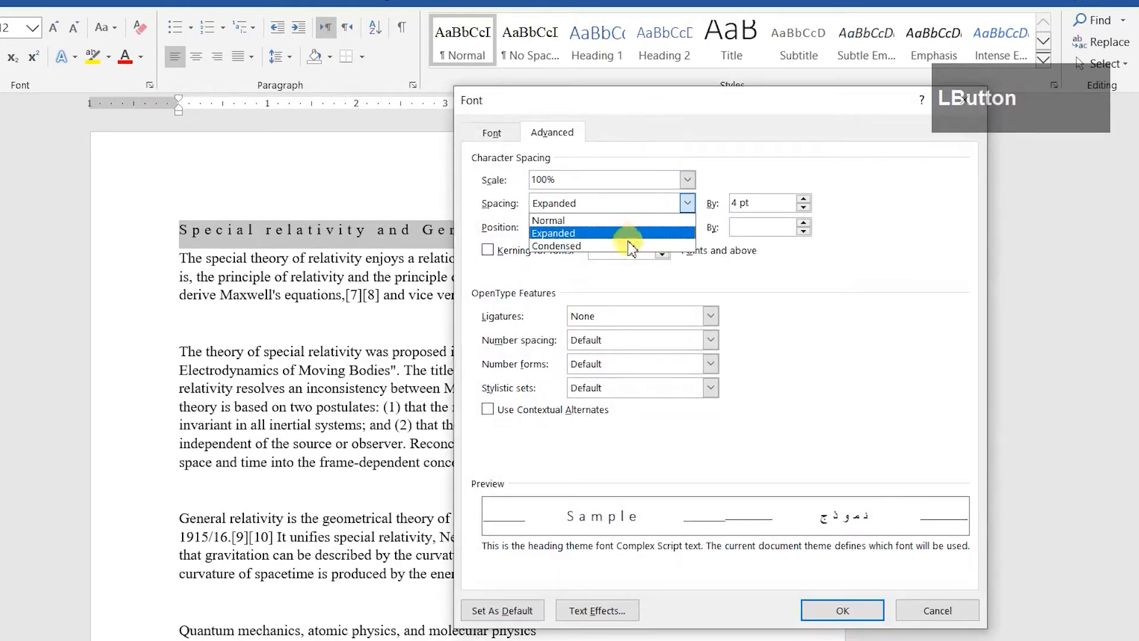
pyautogui.click(629, 238)
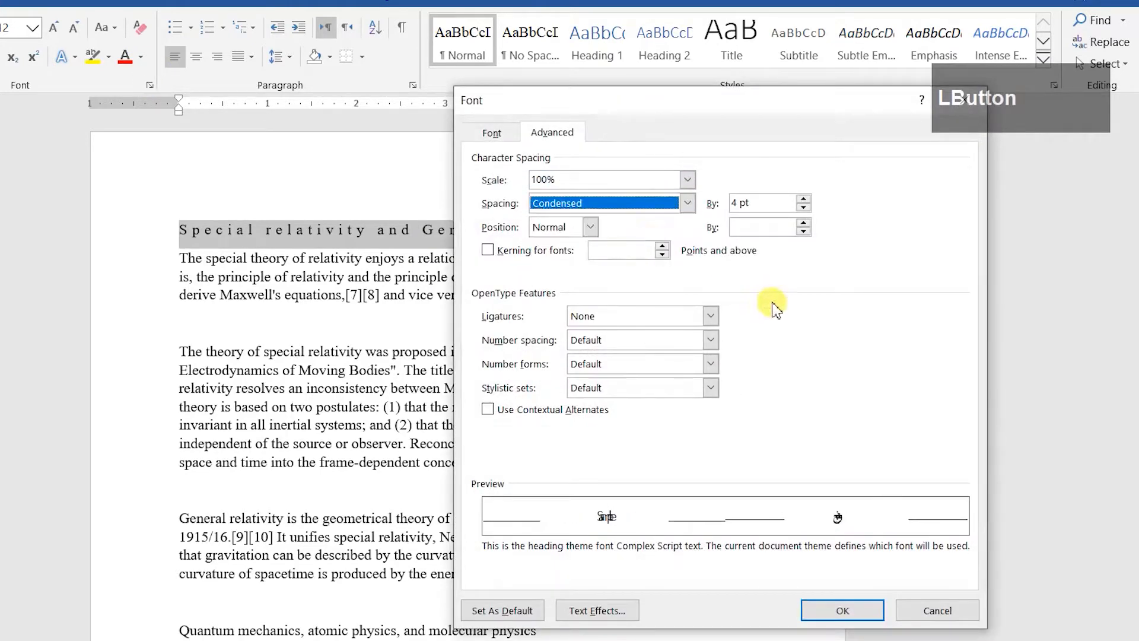
pyautogui.click(817, 609)
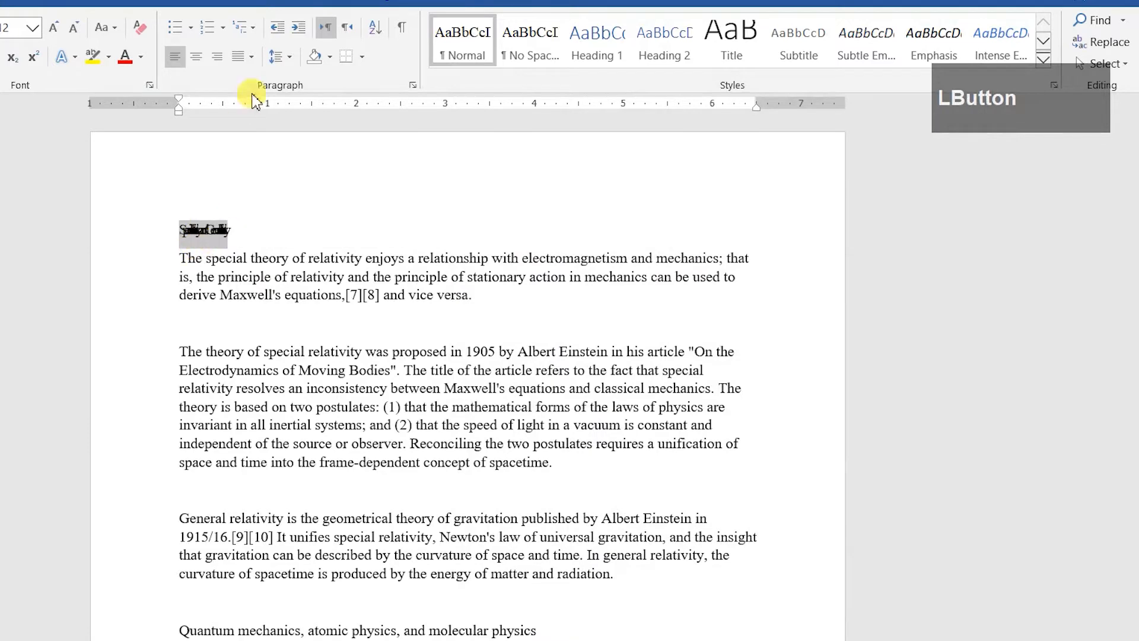
# Reset the heading's character spacing to Normal.
pyautogui.click(152, 87)
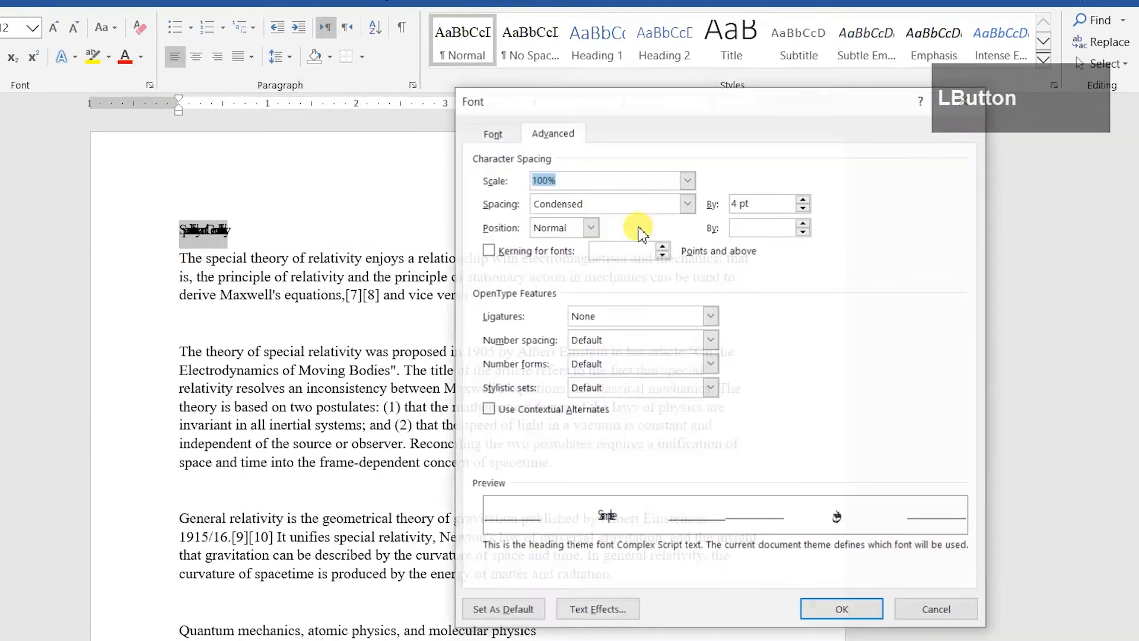
pyautogui.click(624, 204)
pyautogui.click(620, 220)
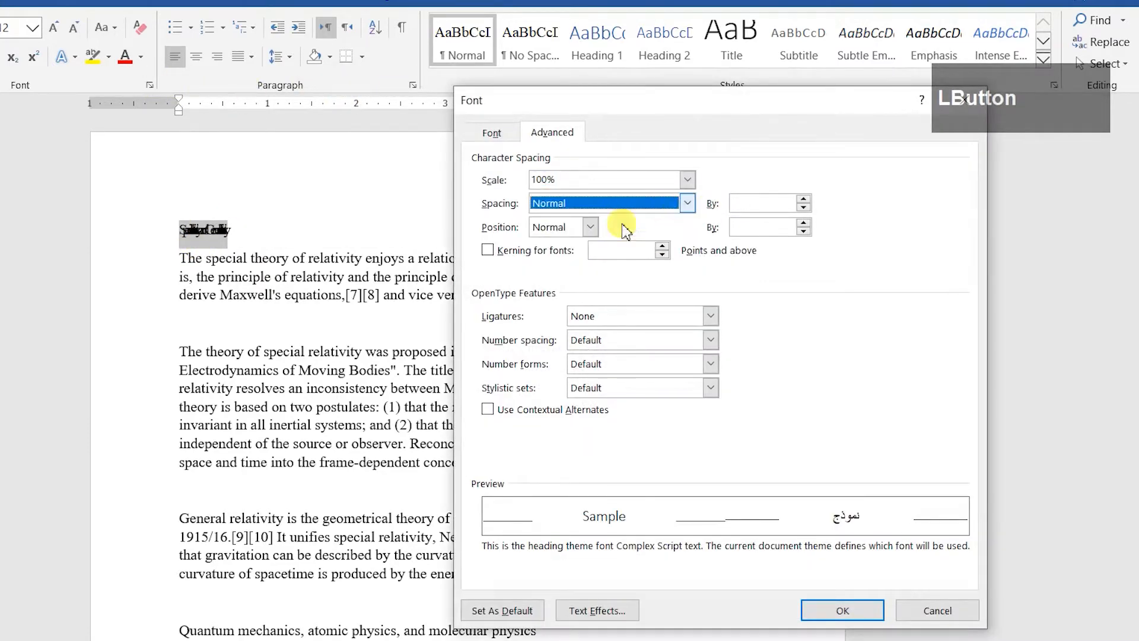
pyautogui.click(567, 230)
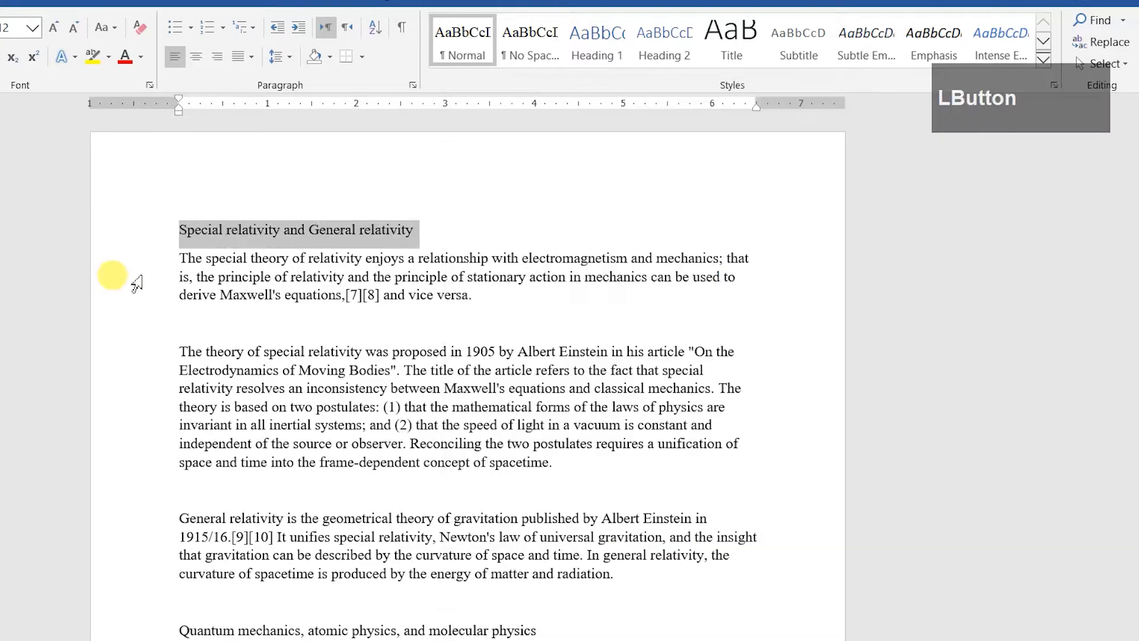
# Raise the second line of the first body paragraph by 23 pt and undo the change.
pyautogui.click(137, 277)
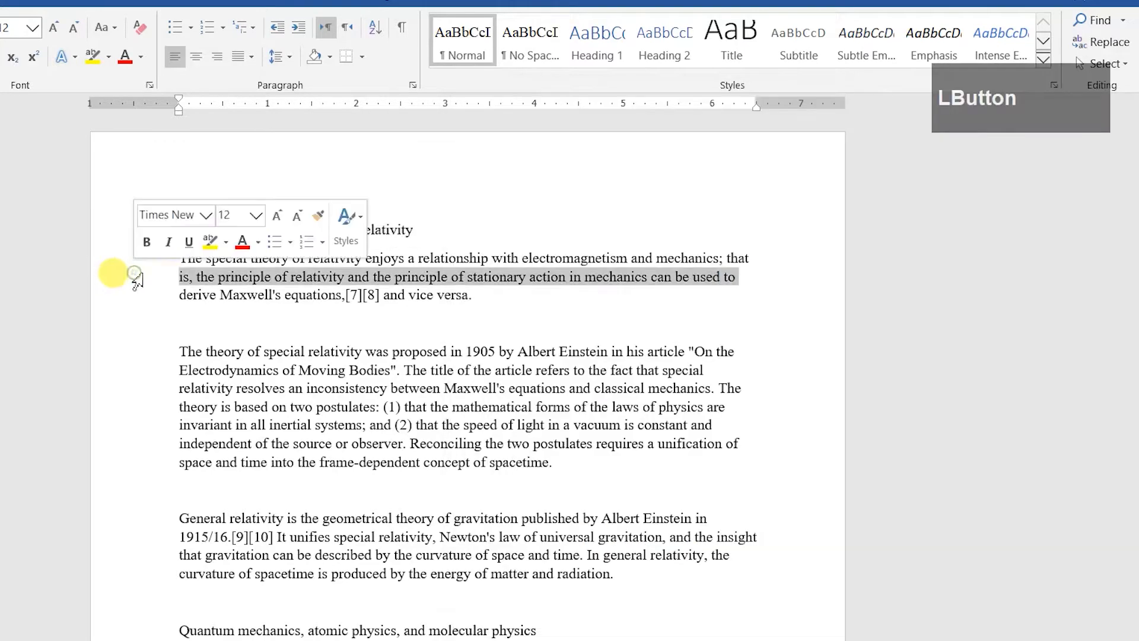
pyautogui.click(149, 84)
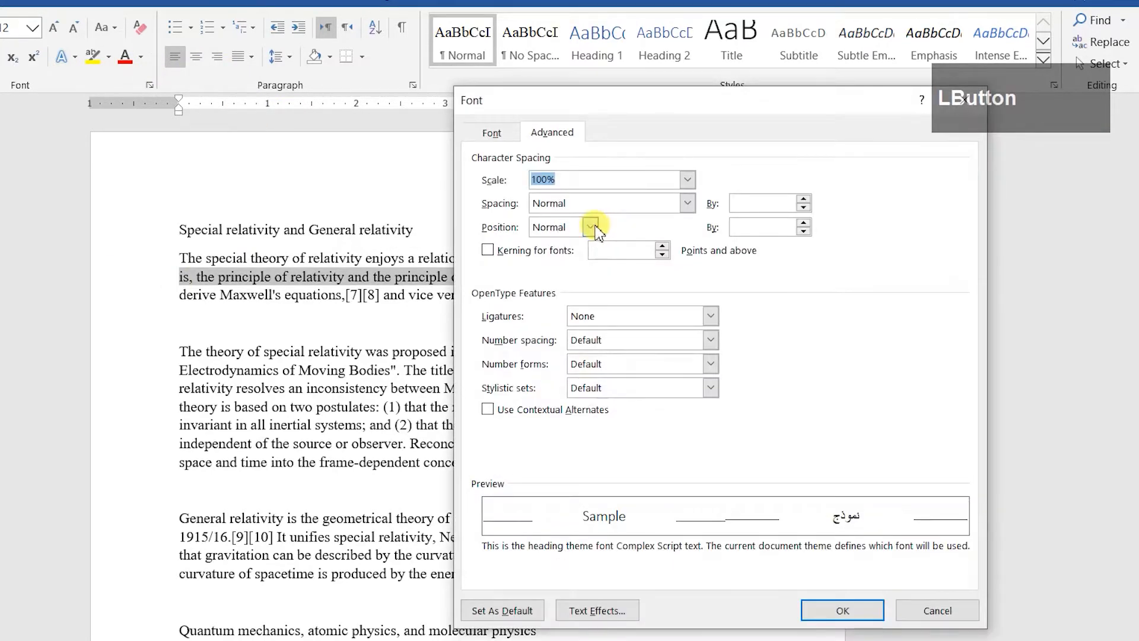
pyautogui.click(592, 228)
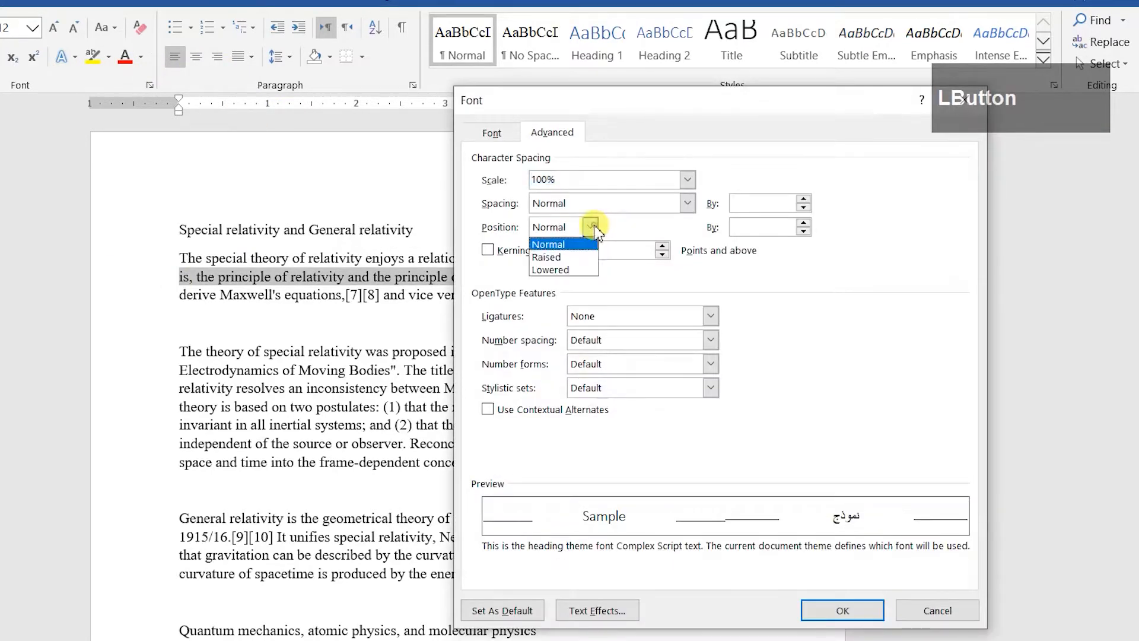
pyautogui.click(572, 259)
pyautogui.click(804, 224)
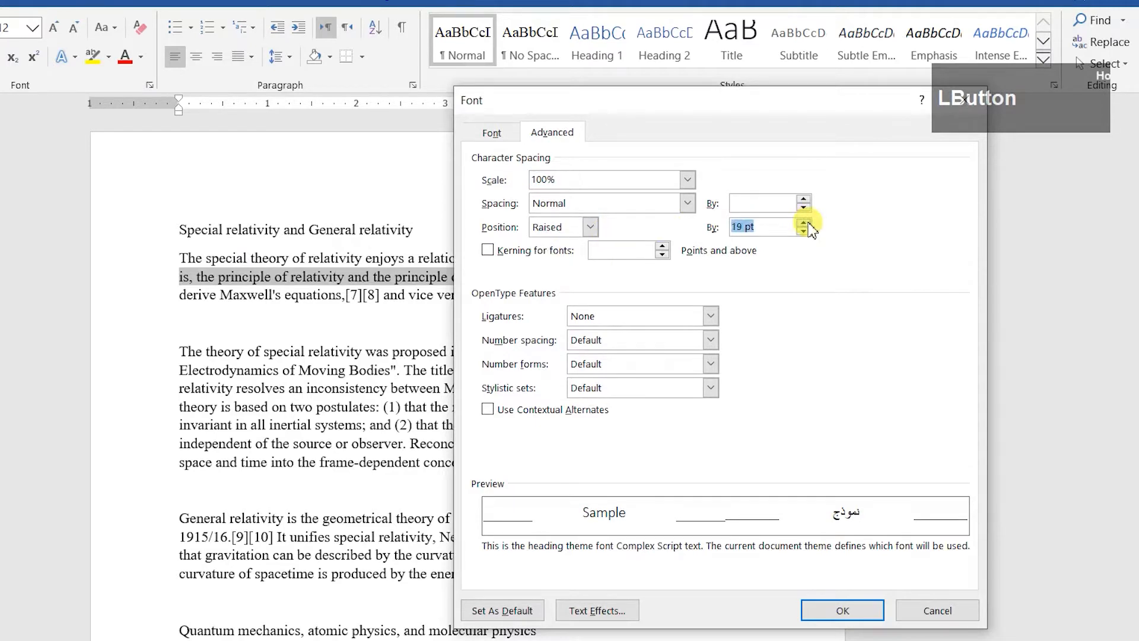
pyautogui.click(804, 223)
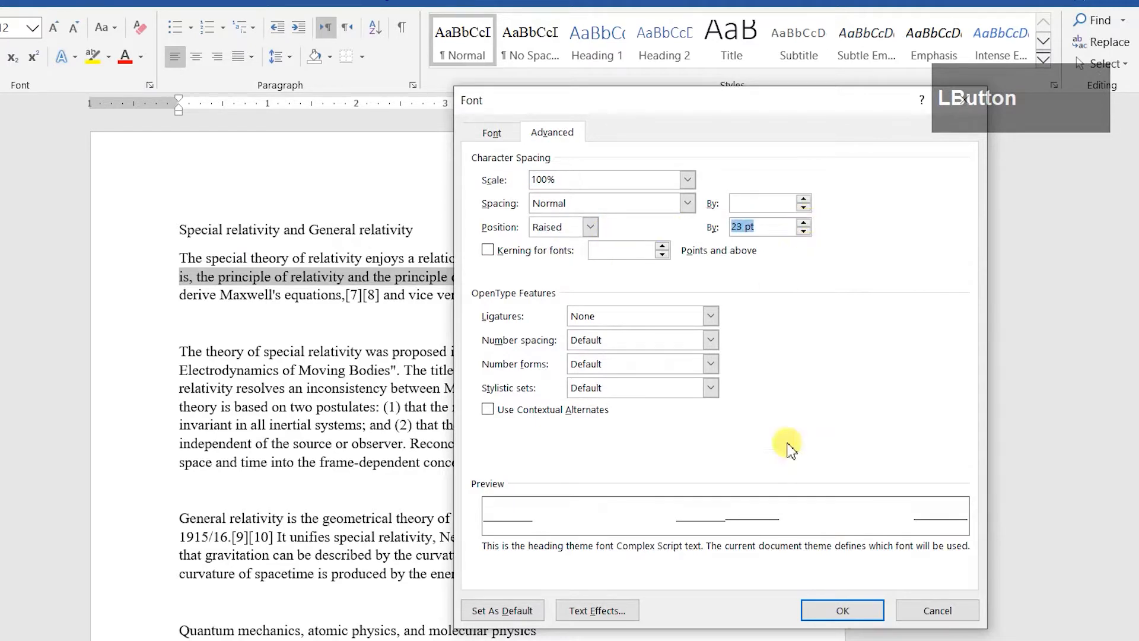
pyautogui.click(826, 619)
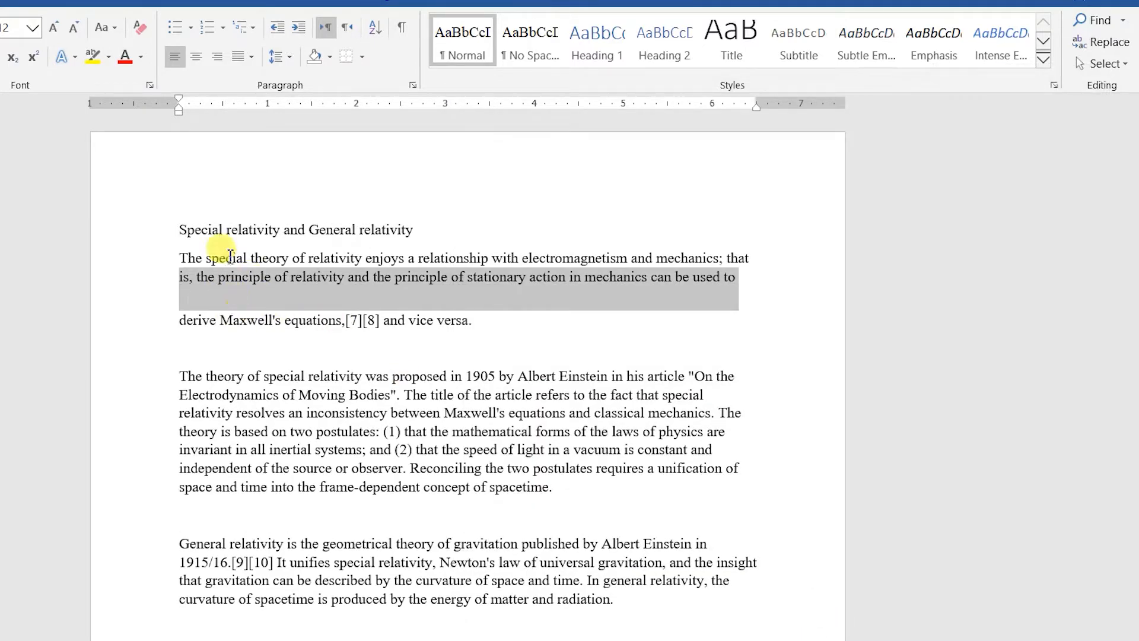
pyautogui.hotkey('ctrl', 'z')
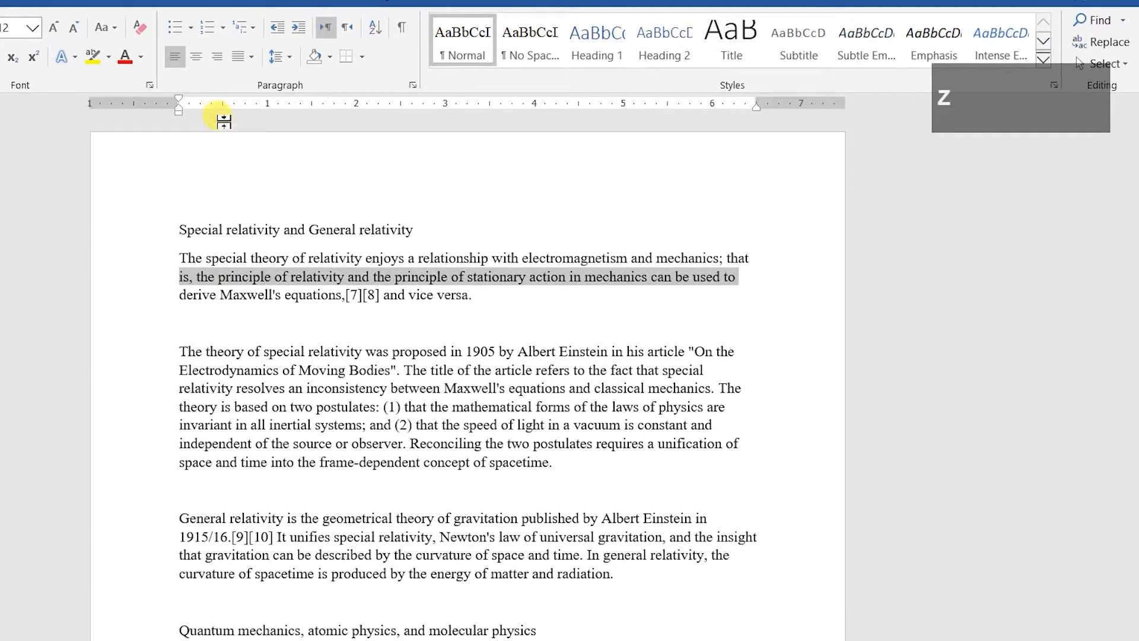
# View the font kerning option in the advanced font settings for the selected line without changing it.
pyautogui.click(149, 85)
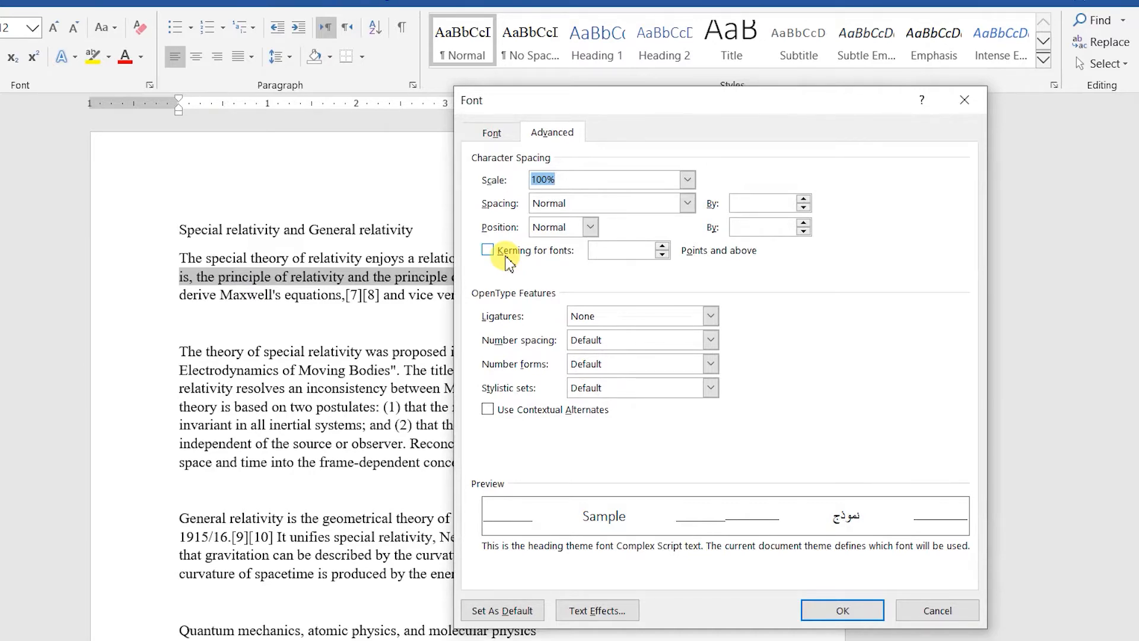
pyautogui.click(937, 610)
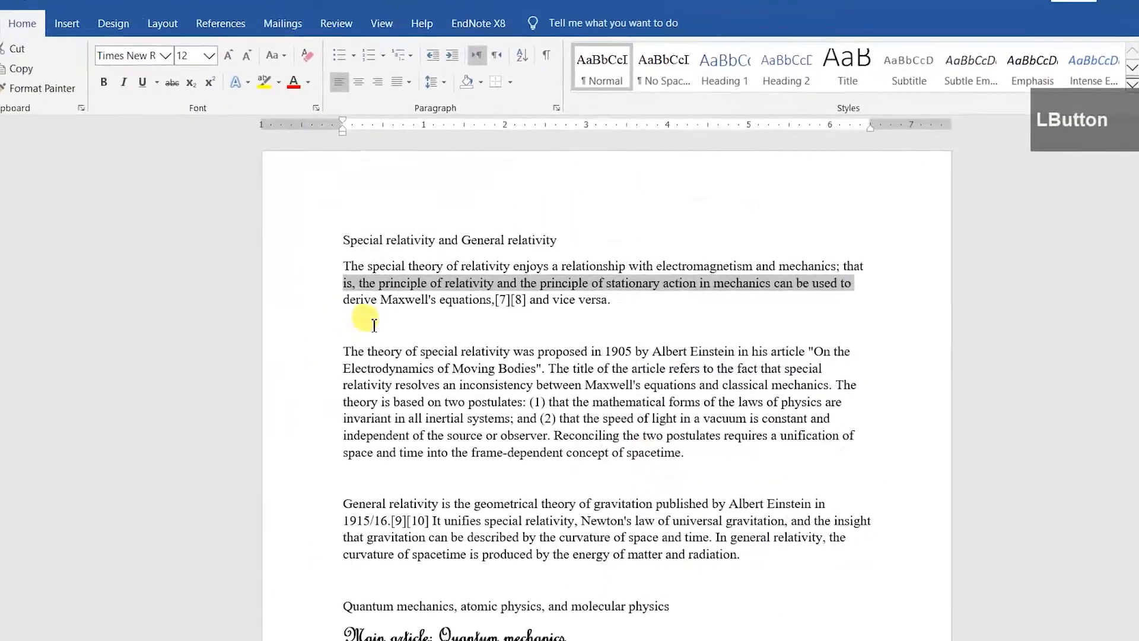
# Add two separate lines reading "AV" beneath the first body paragraph.
pyautogui.click(374, 324)
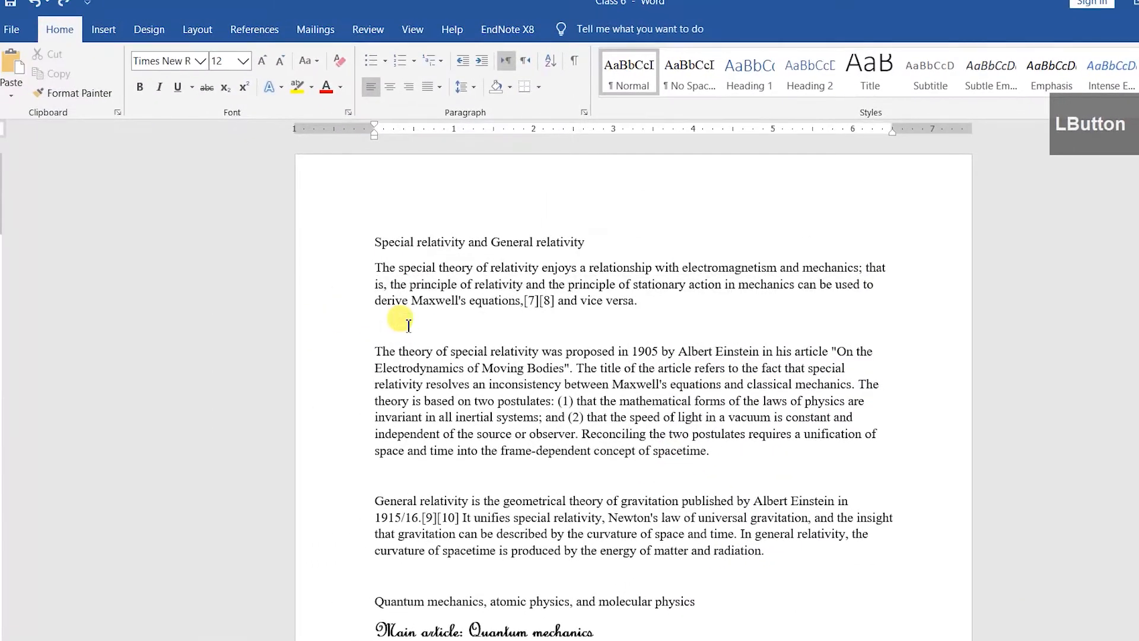
pyautogui.moveTo(1067, 640); pyautogui.dragTo(1086, 639)
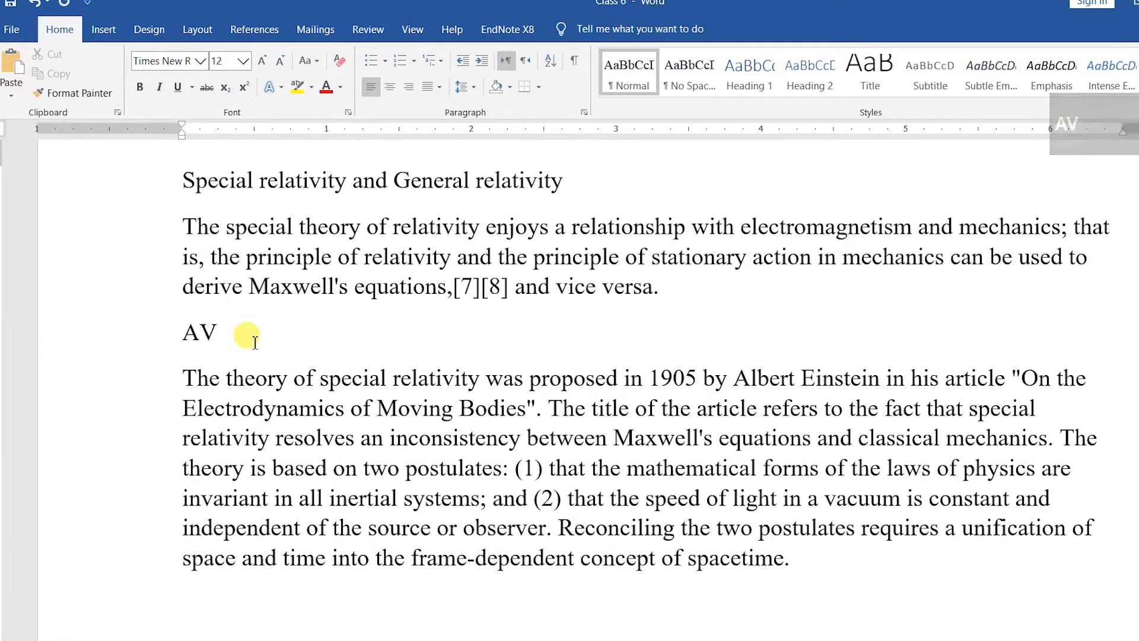
pyautogui.press('Return')
pyautogui.write('AV')
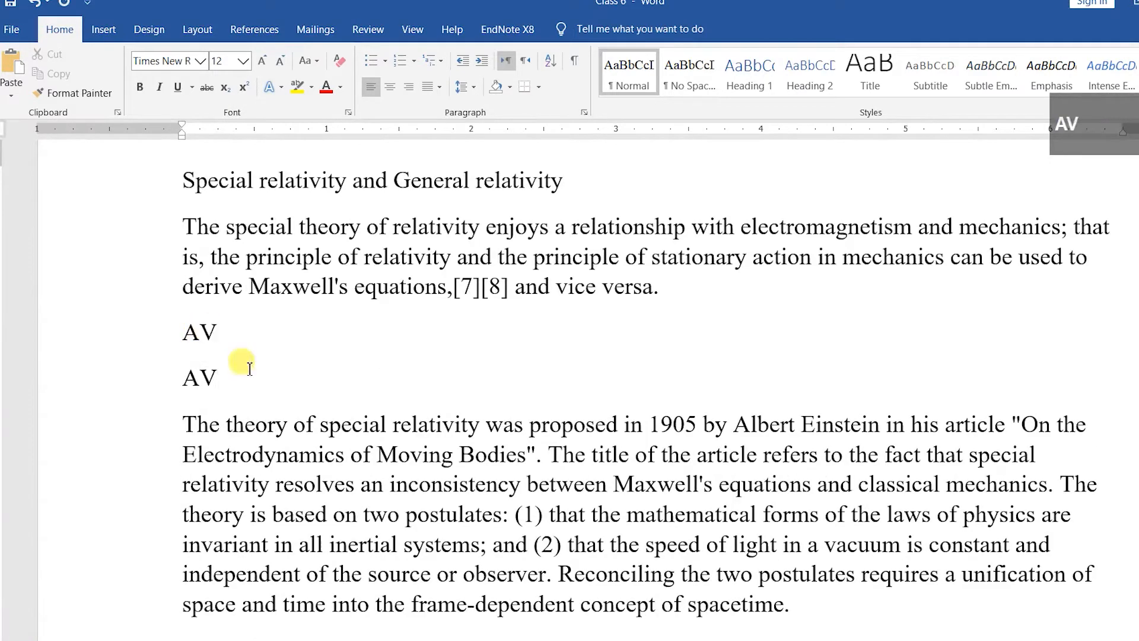
pyautogui.moveTo(1068, 640); pyautogui.dragTo(1085, 640)
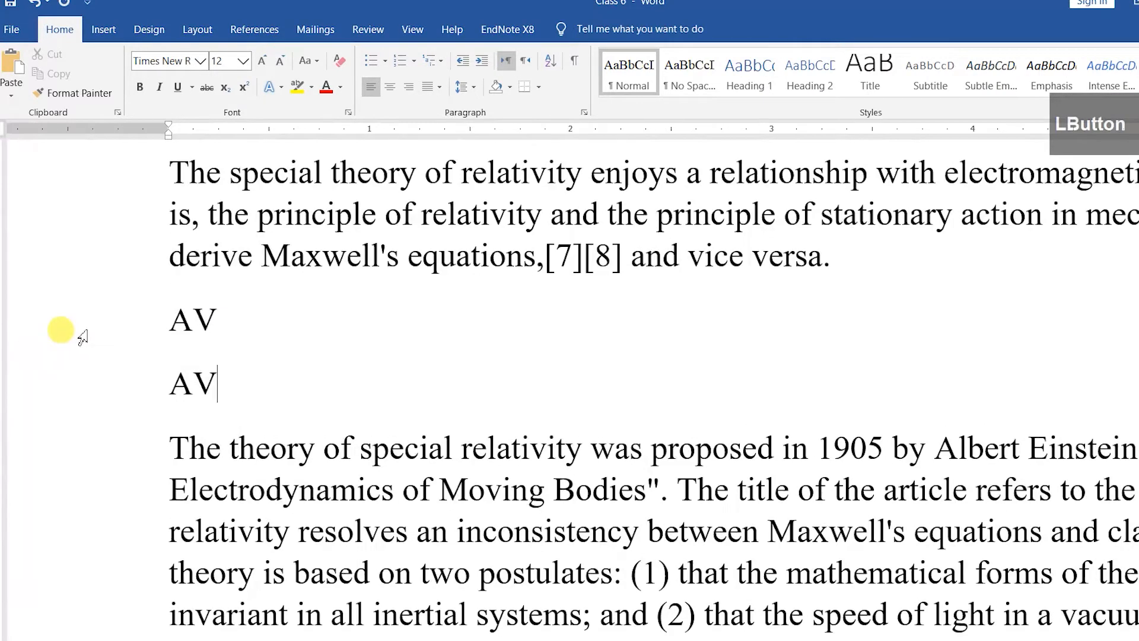
# Turn on font kerning for 8 points and above on the first "AV" line.
pyautogui.click(83, 336)
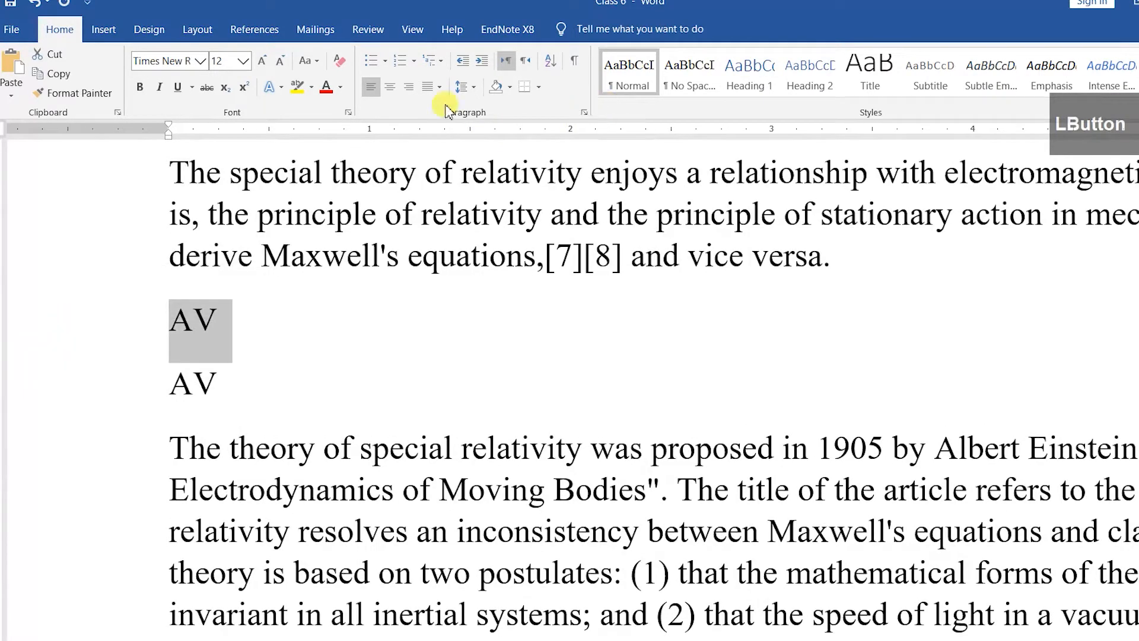
pyautogui.click(348, 112)
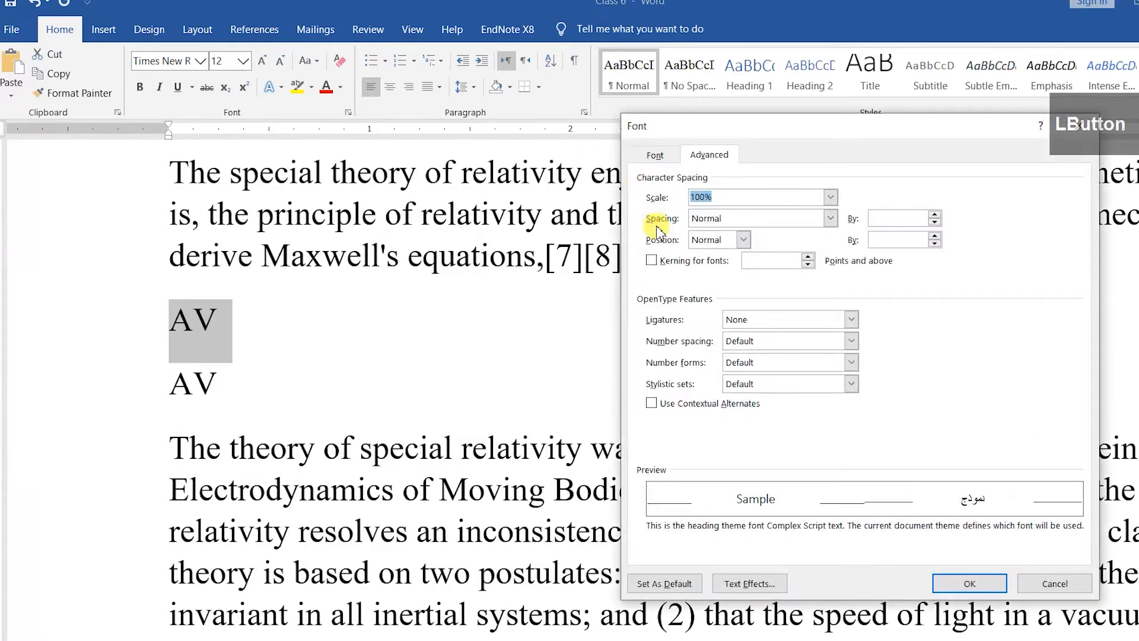
pyautogui.click(651, 261)
pyautogui.click(750, 262)
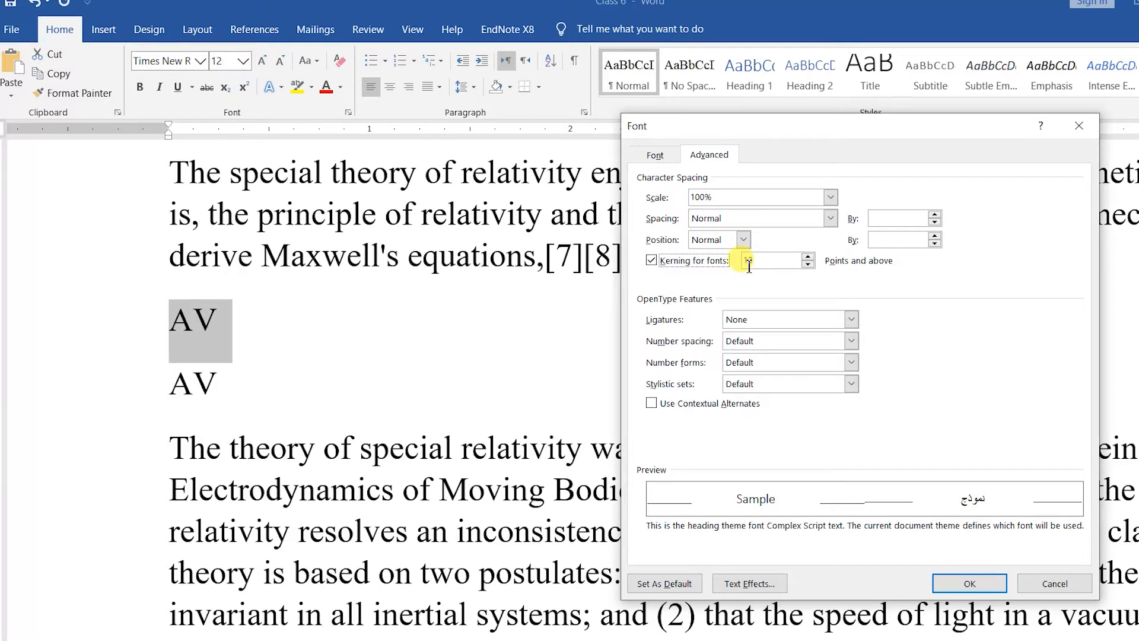
pyautogui.click(808, 264)
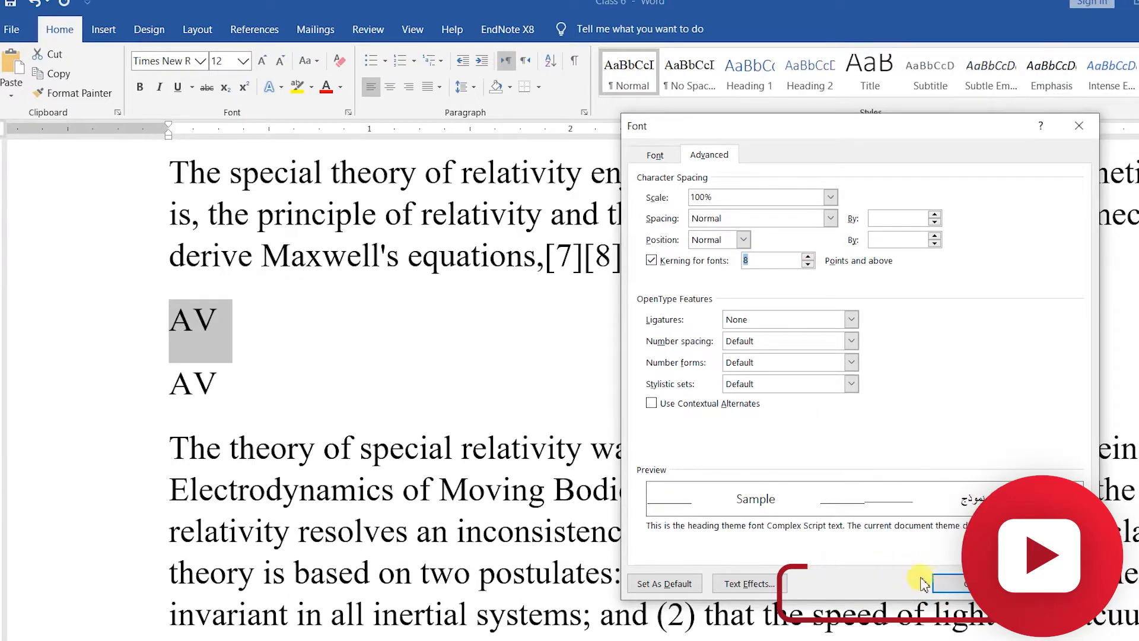
pyautogui.click(945, 586)
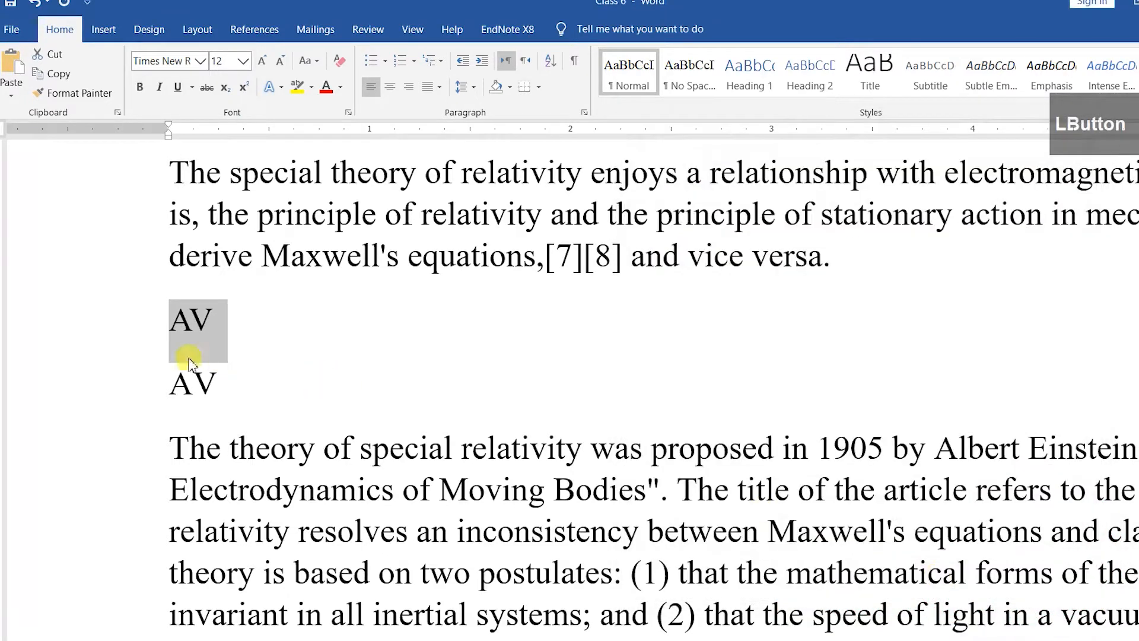
pyautogui.click(230, 303)
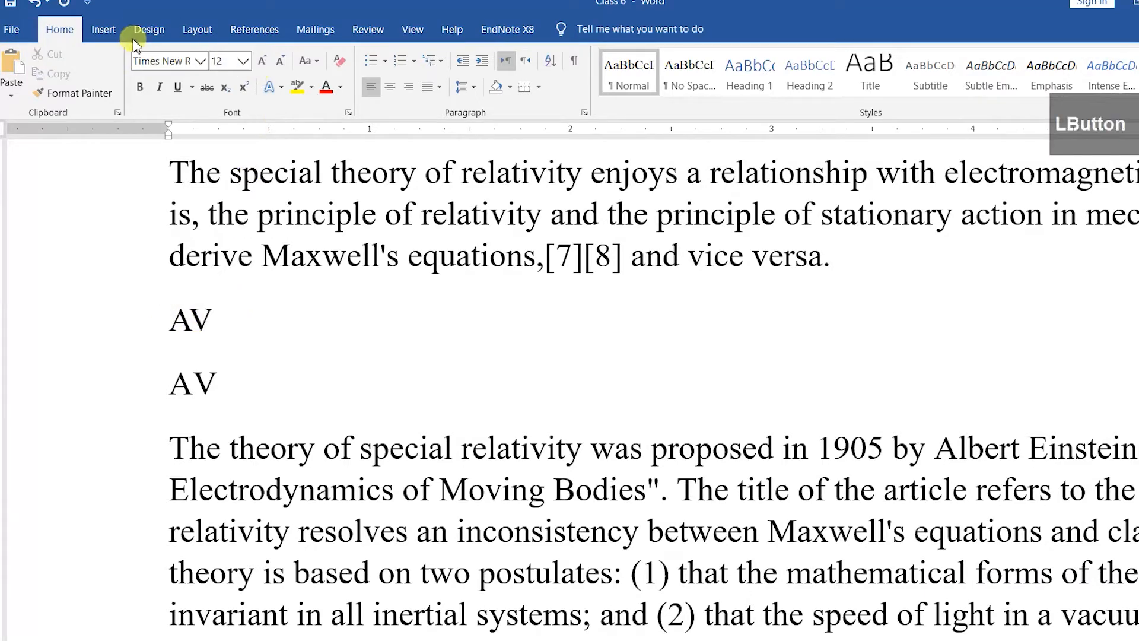
# Draw a short vertical line between the A and the V in each of the two "AV" lines.
pyautogui.click(105, 36)
pyautogui.click(214, 83)
pyautogui.click(222, 132)
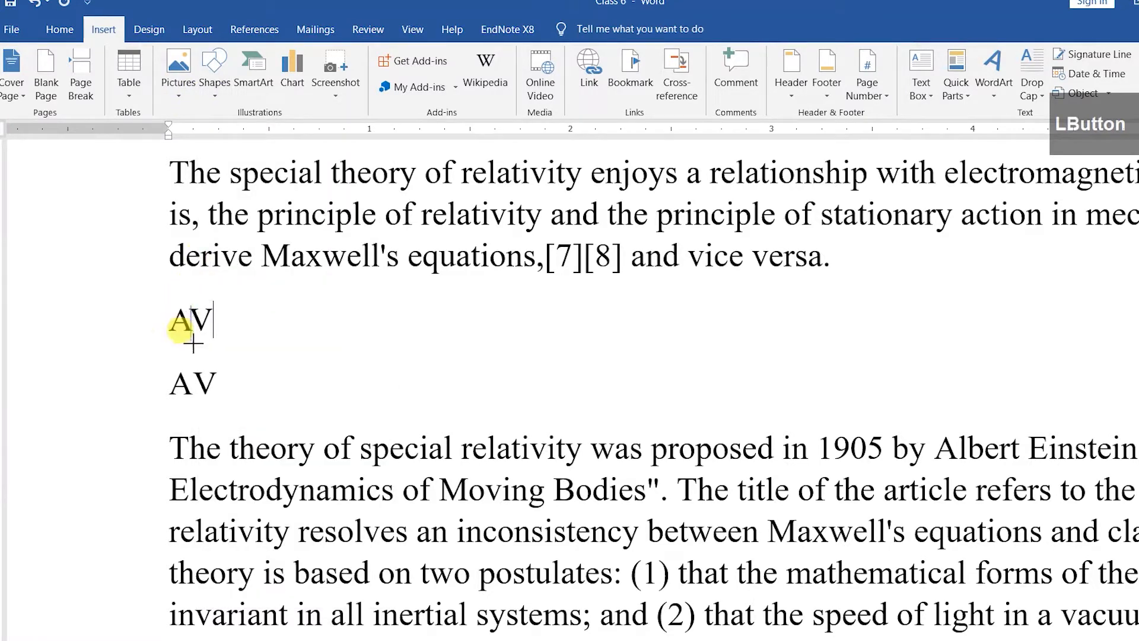
pyautogui.moveTo(193, 342); pyautogui.dragTo(191, 342)
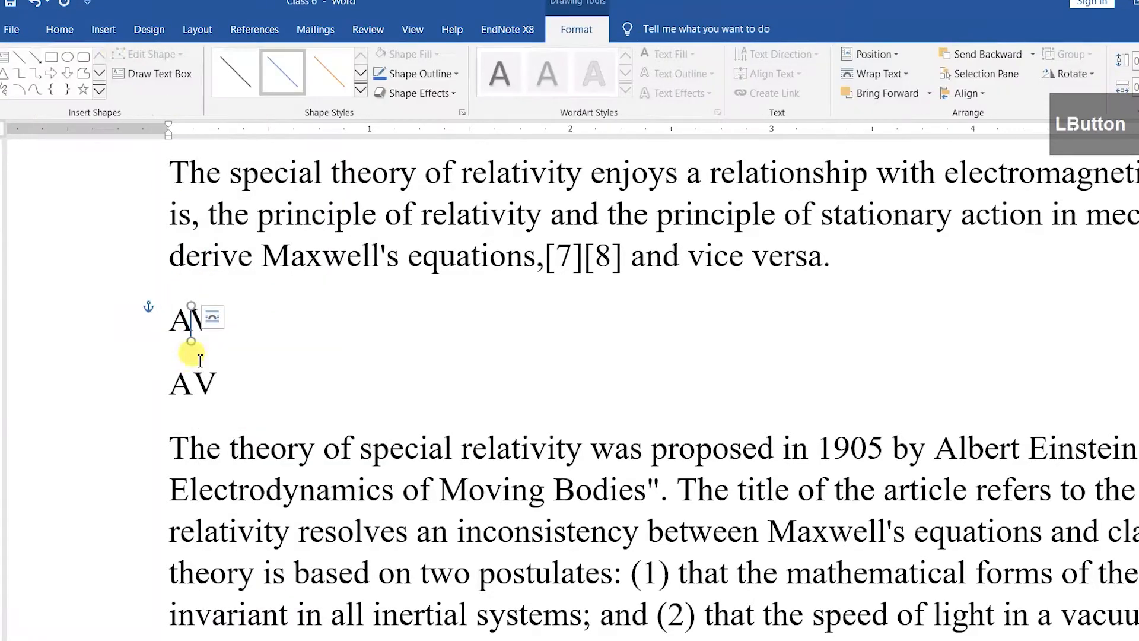
pyautogui.click(19, 57)
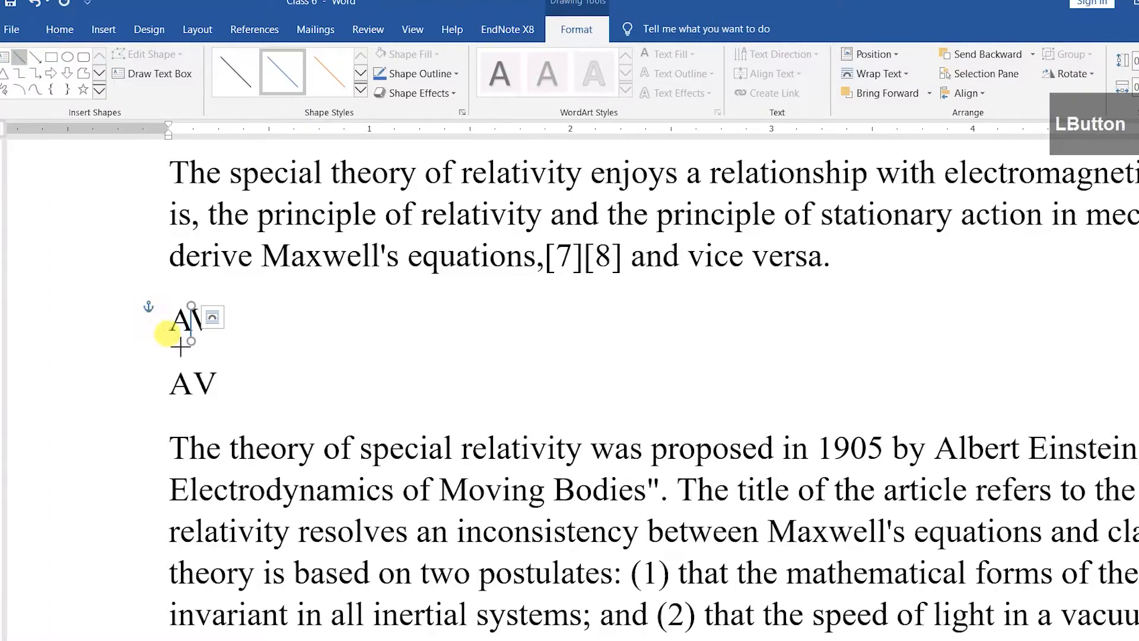
pyautogui.moveTo(197, 372); pyautogui.dragTo(200, 419)
pyautogui.click(168, 411)
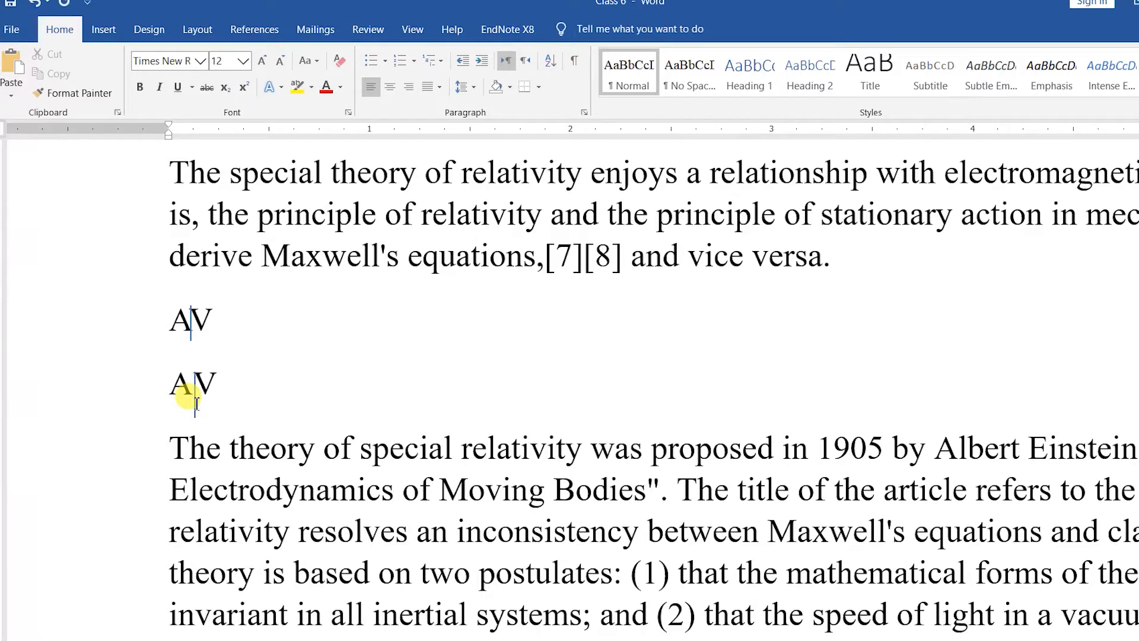
pyautogui.click(584, 205)
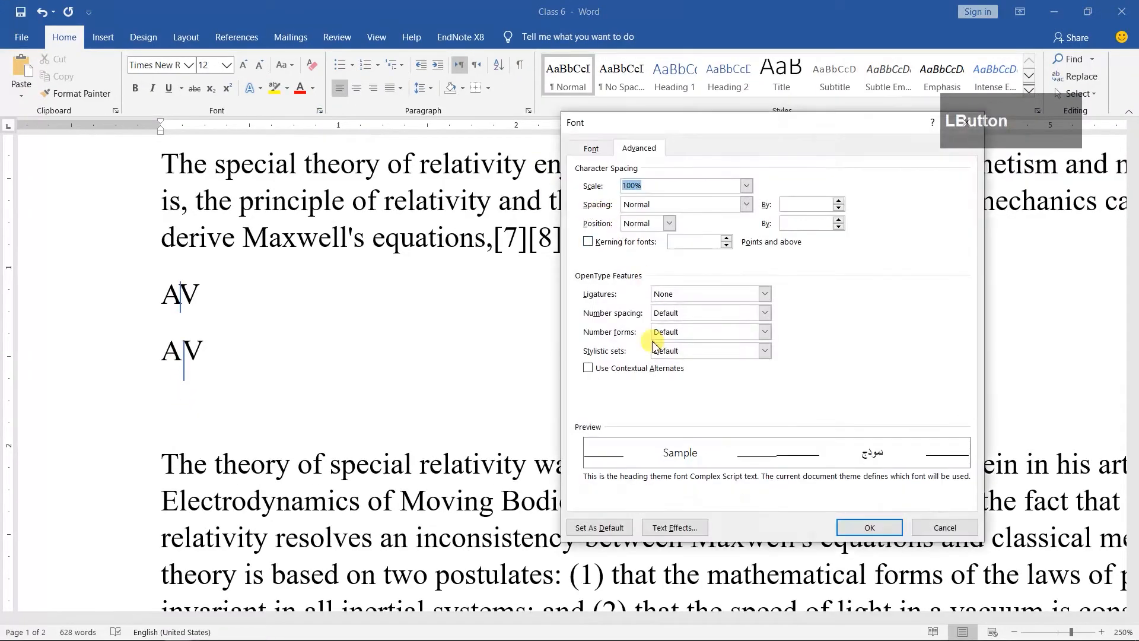
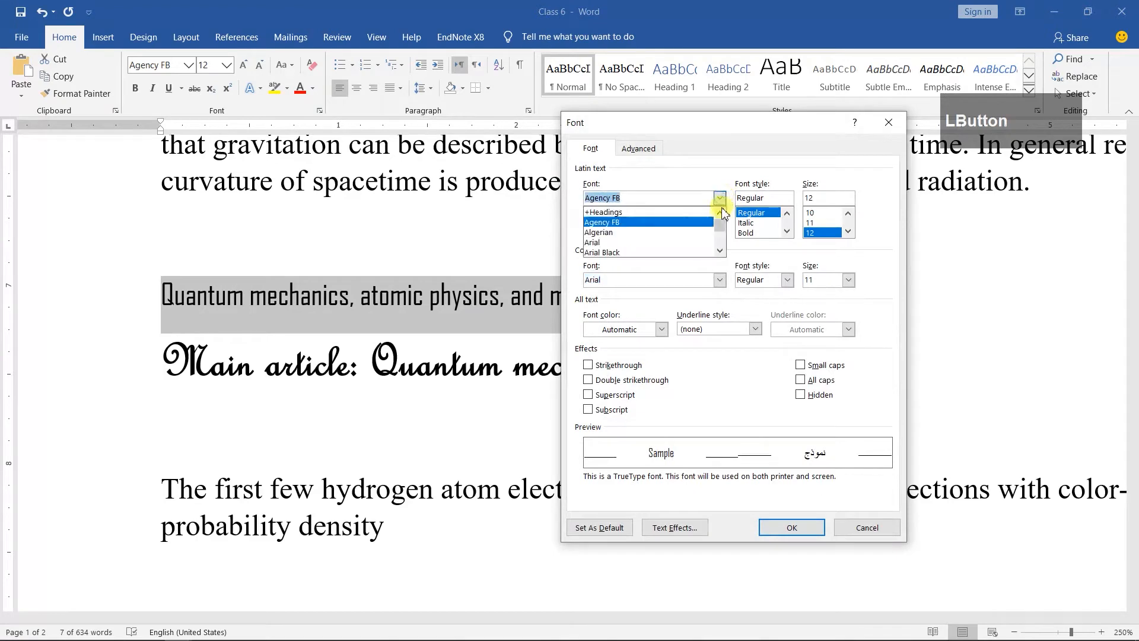
# Examine the available Latin text and complex scripts fonts for the selected "Quantum mechanics, atomic physics, and molecular physics" line and discard any change.
pyautogui.moveTo(721, 222); pyautogui.dragTo(722, 238)
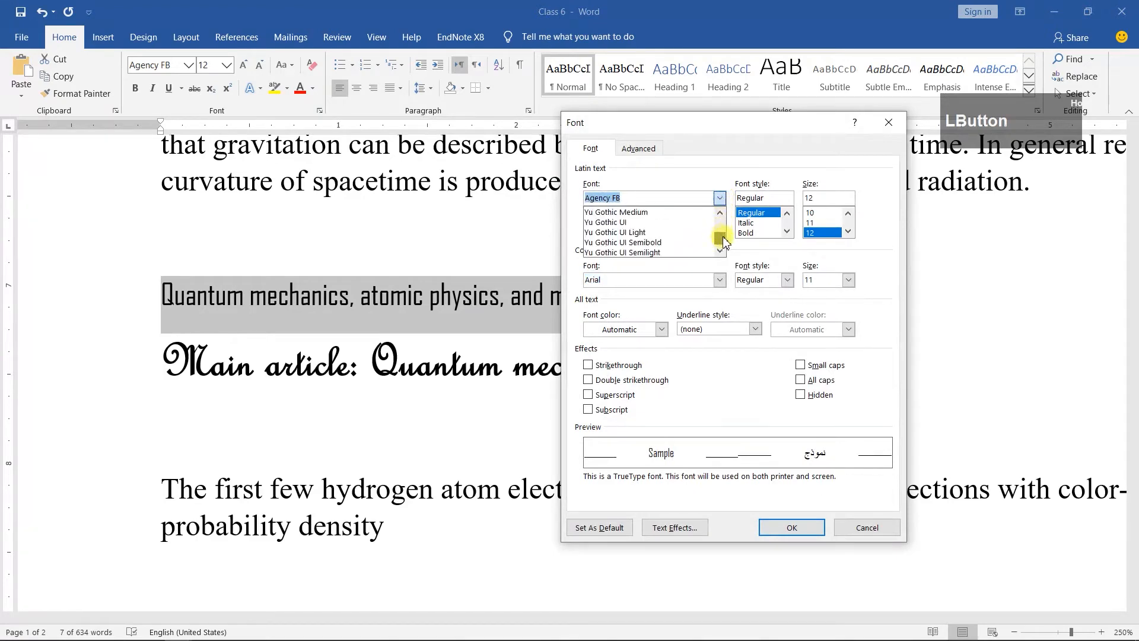
pyautogui.click(719, 275)
pyautogui.click(720, 280)
pyautogui.moveTo(720, 295); pyautogui.dragTo(702, 281)
pyautogui.click(702, 280)
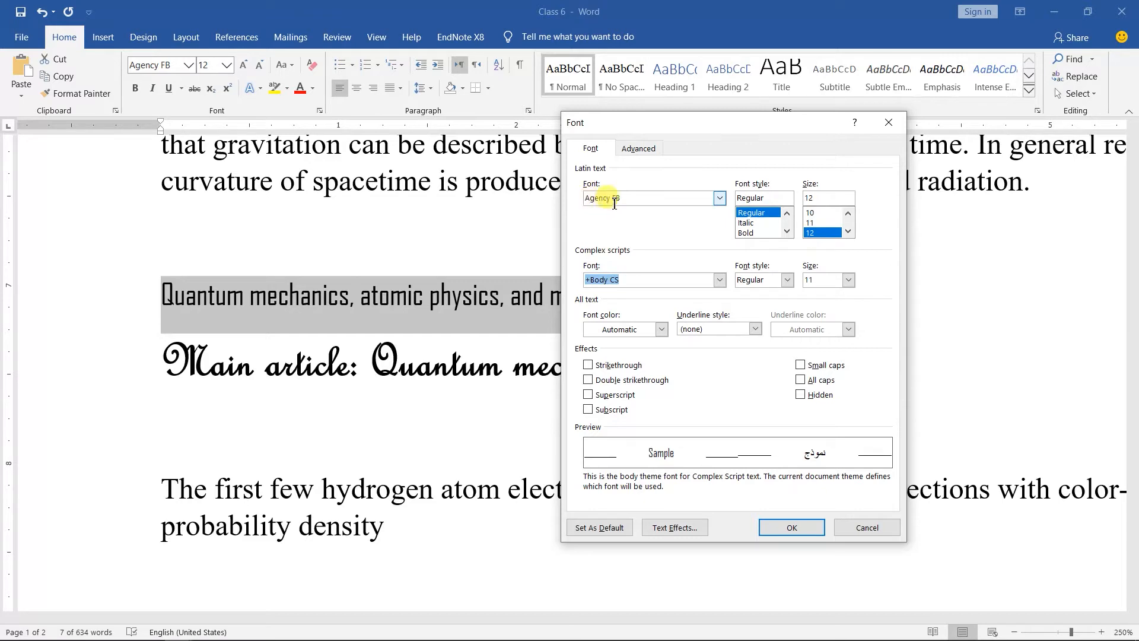
pyautogui.click(718, 199)
pyautogui.click(719, 199)
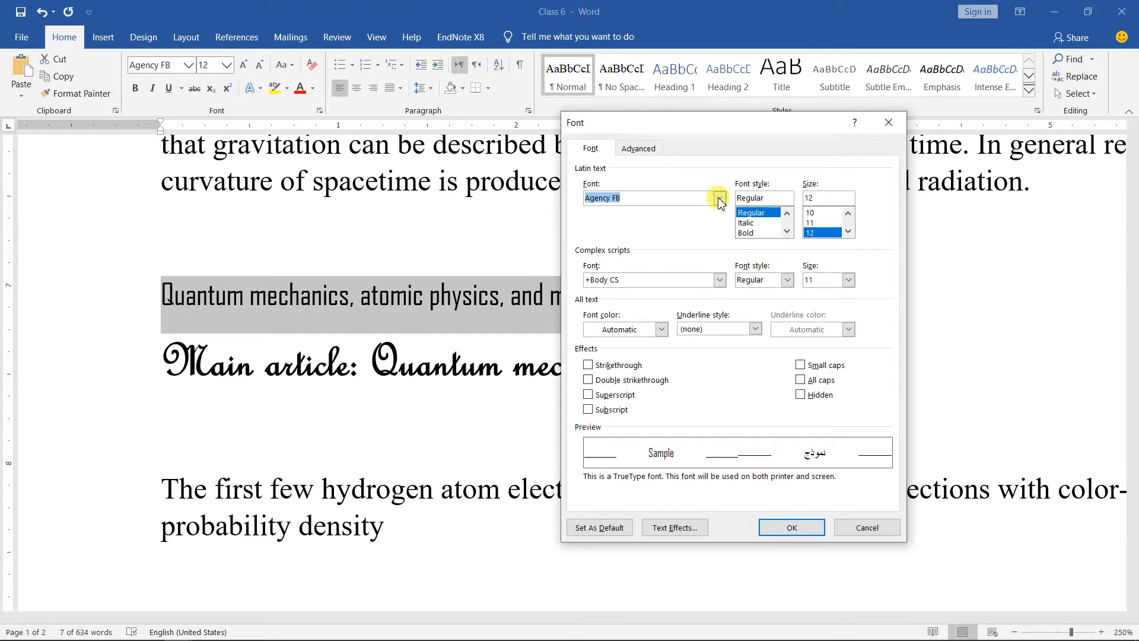
pyautogui.click(845, 534)
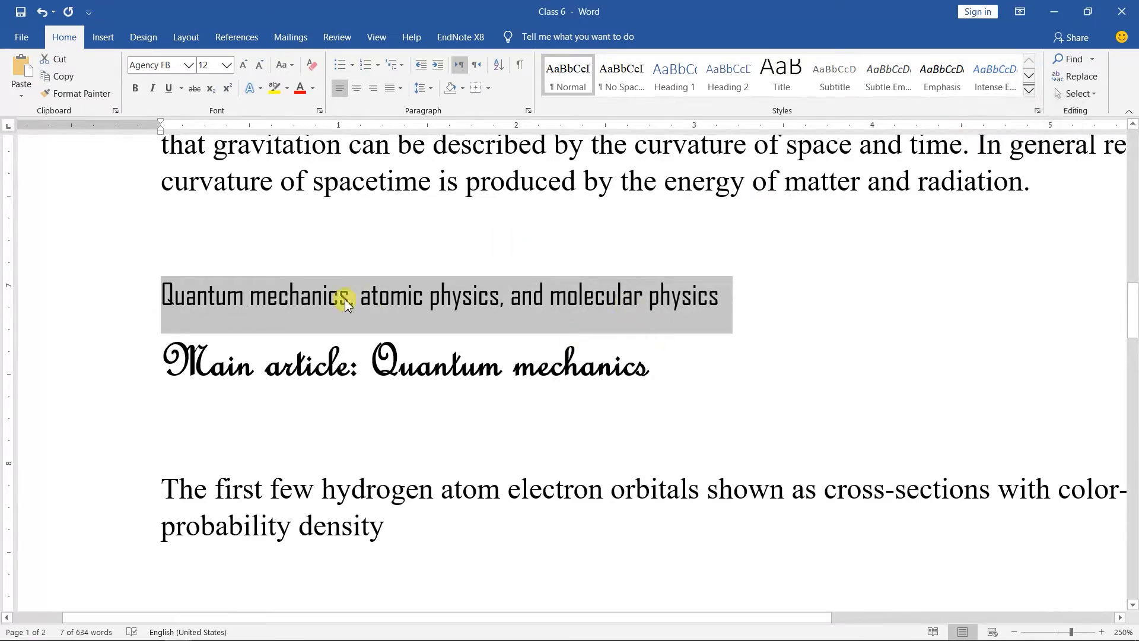
# Add a new line reading "کمپیوٹر" beneath the "Quantum mechanics, atomic physics, and molecular physics" line.
pyautogui.click(755, 327)
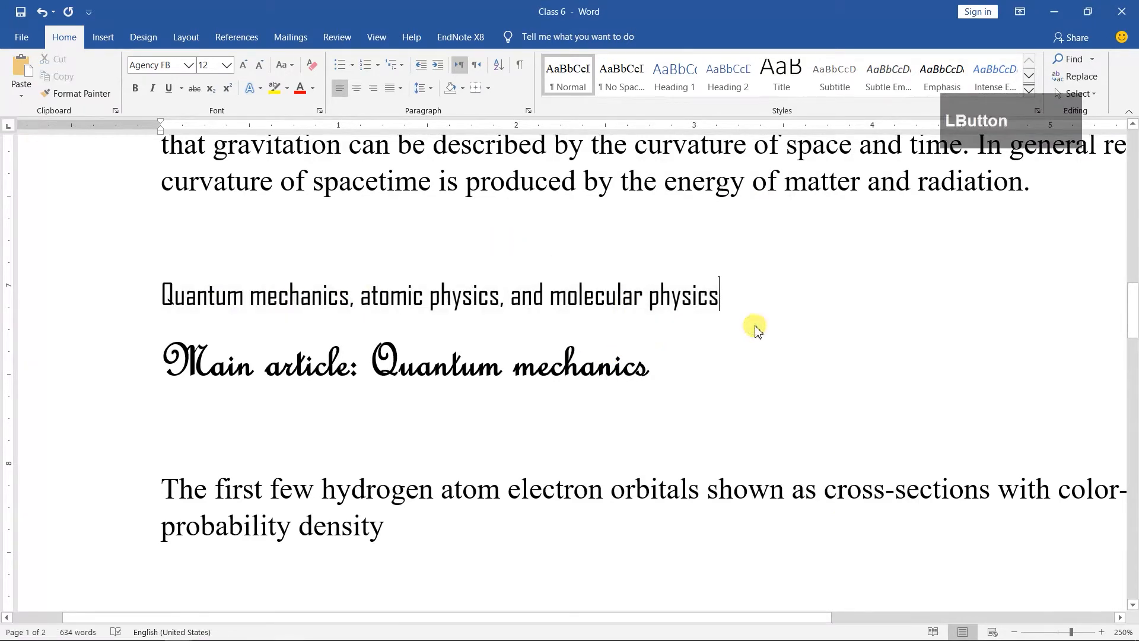
pyautogui.press('Return')
pyautogui.write('كمپئ')
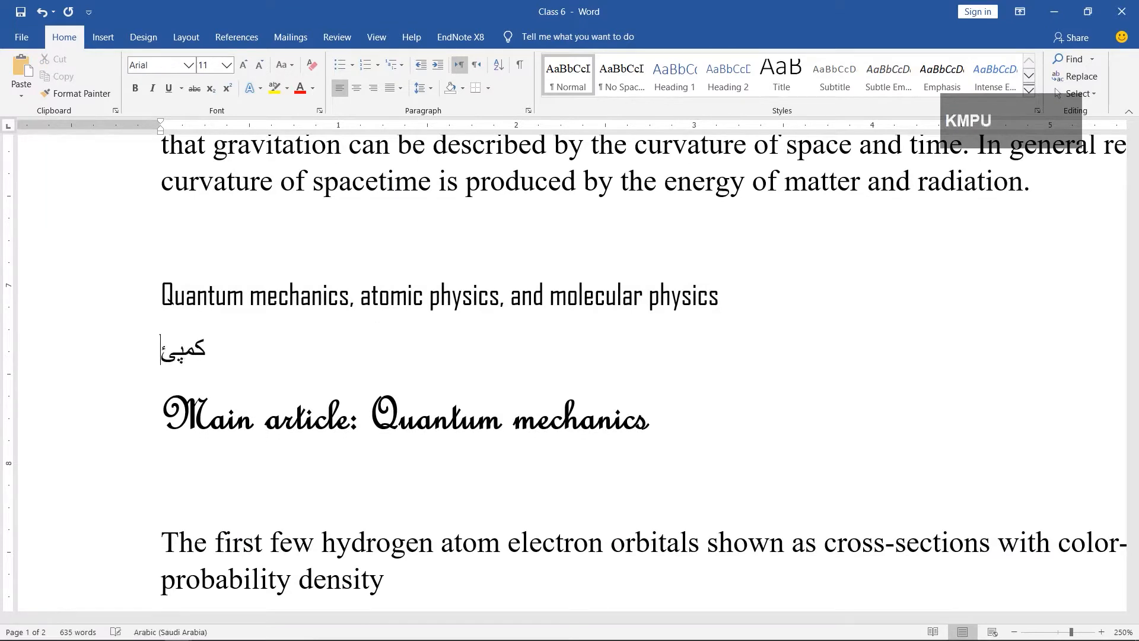
pyautogui.press('BackSpace')
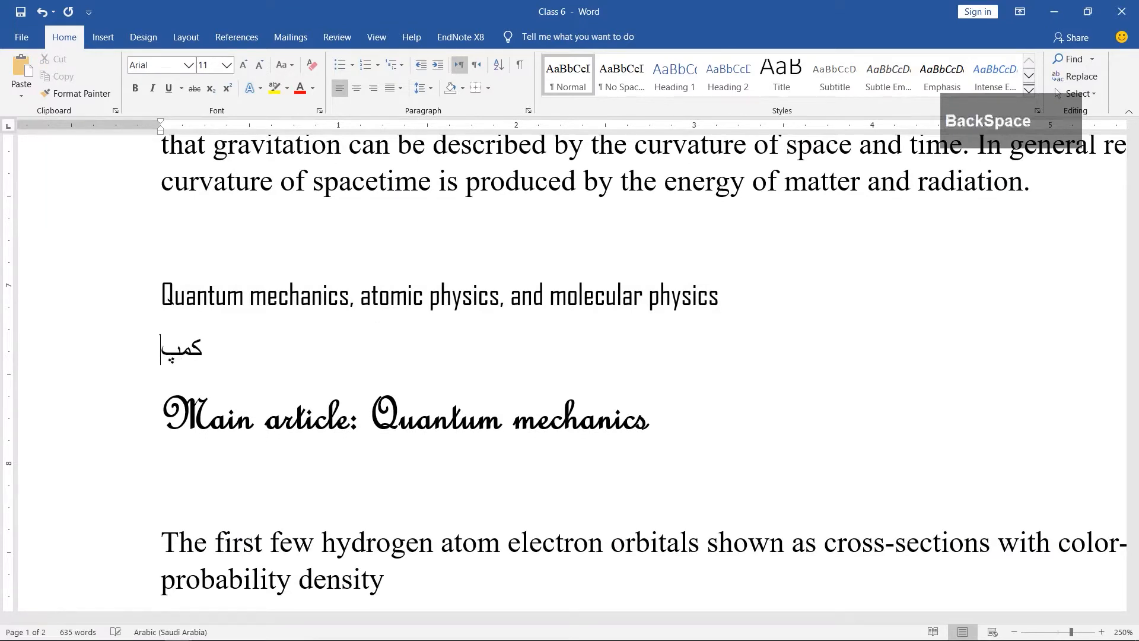
pyautogui.write('يوٹر')
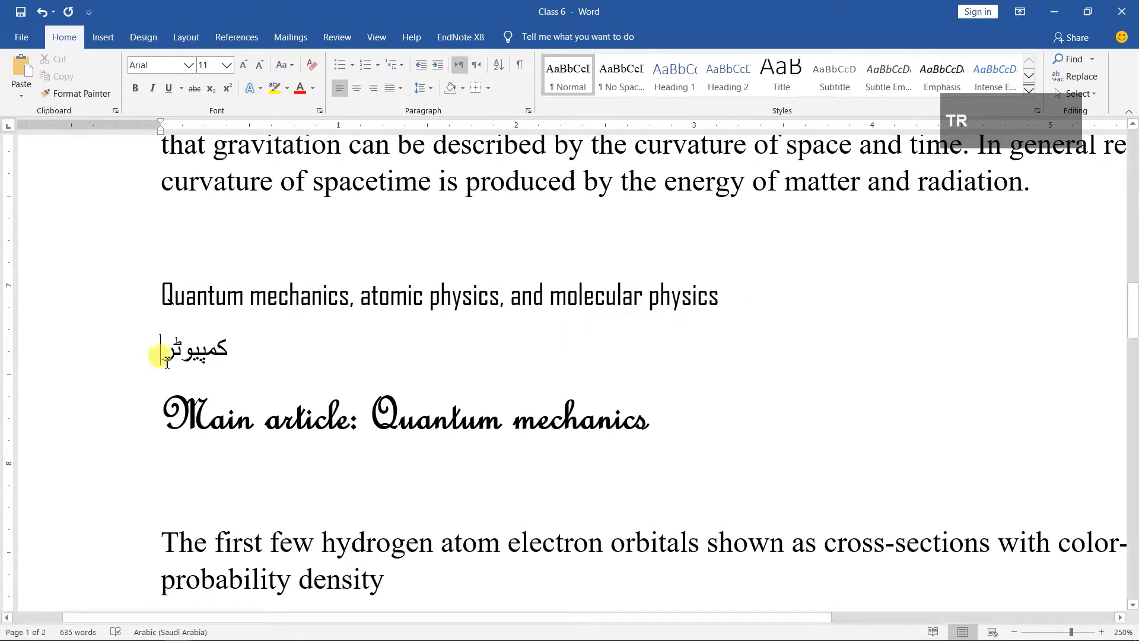
# Set the complex scripts font of the "کمپیوٹر" line to Segoe UI Light.
pyautogui.click(93, 364)
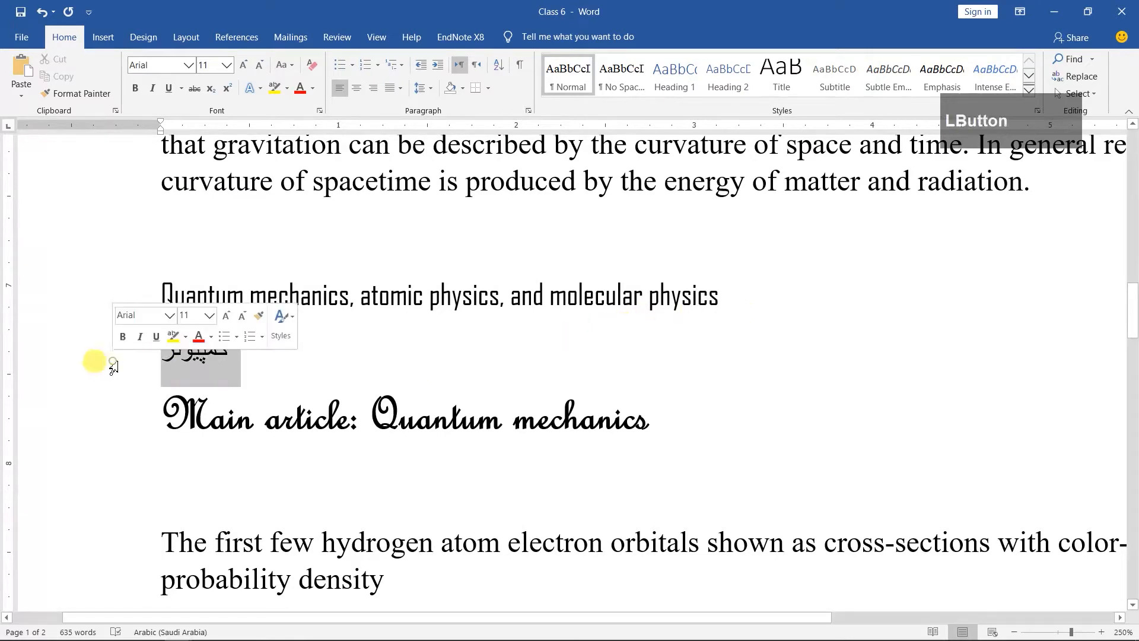
pyautogui.click(319, 111)
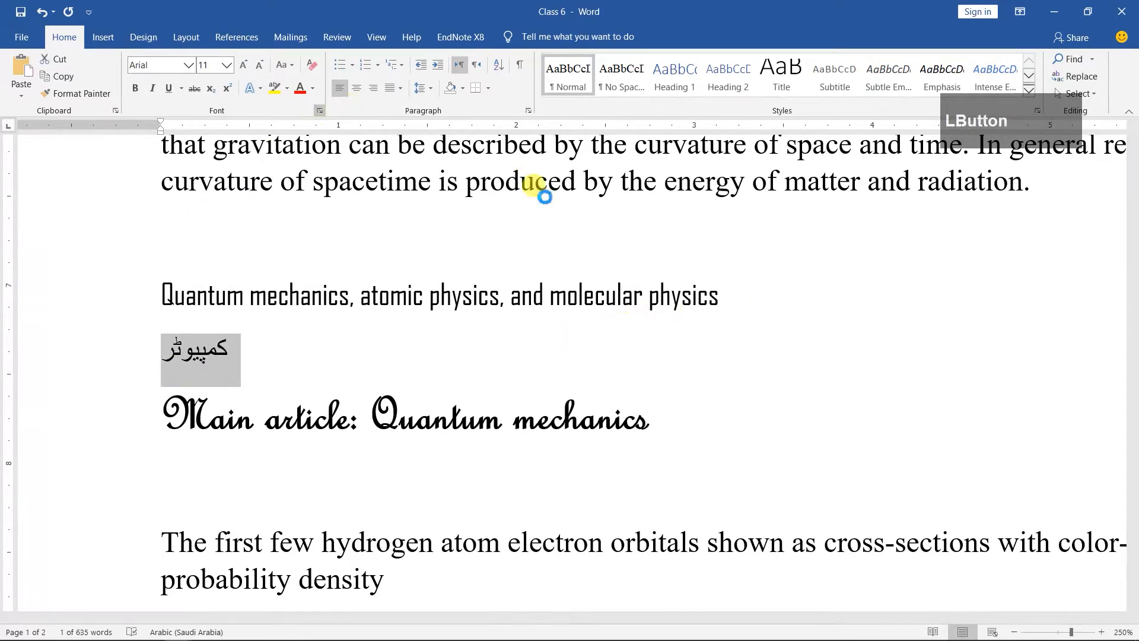
pyautogui.click(719, 280)
pyautogui.moveTo(716, 309); pyautogui.dragTo(716, 317)
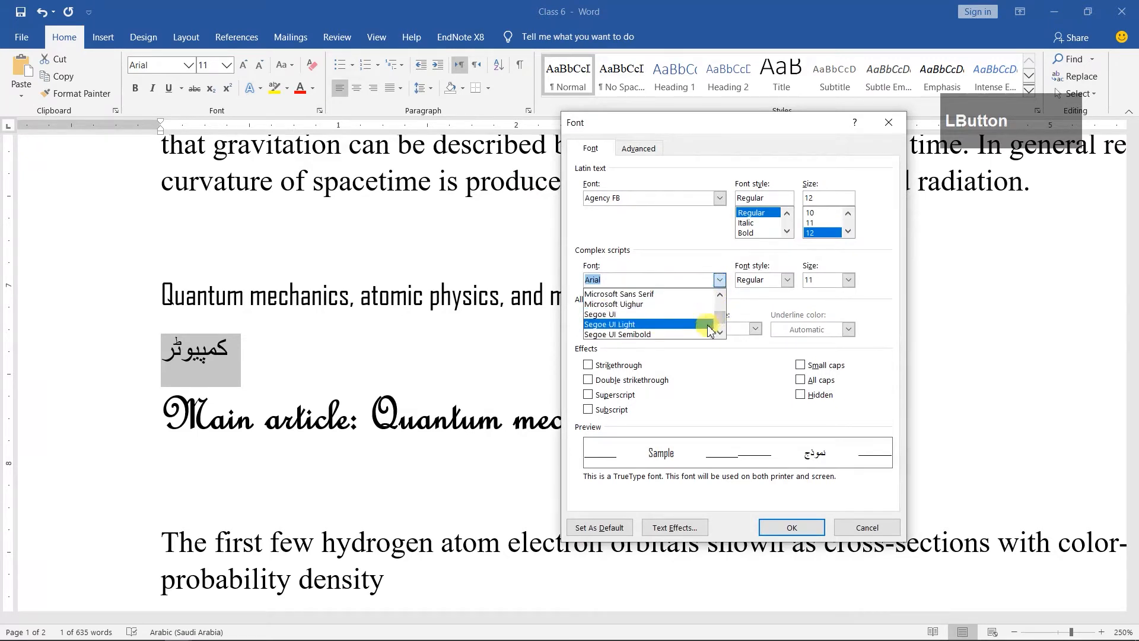
pyautogui.click(688, 324)
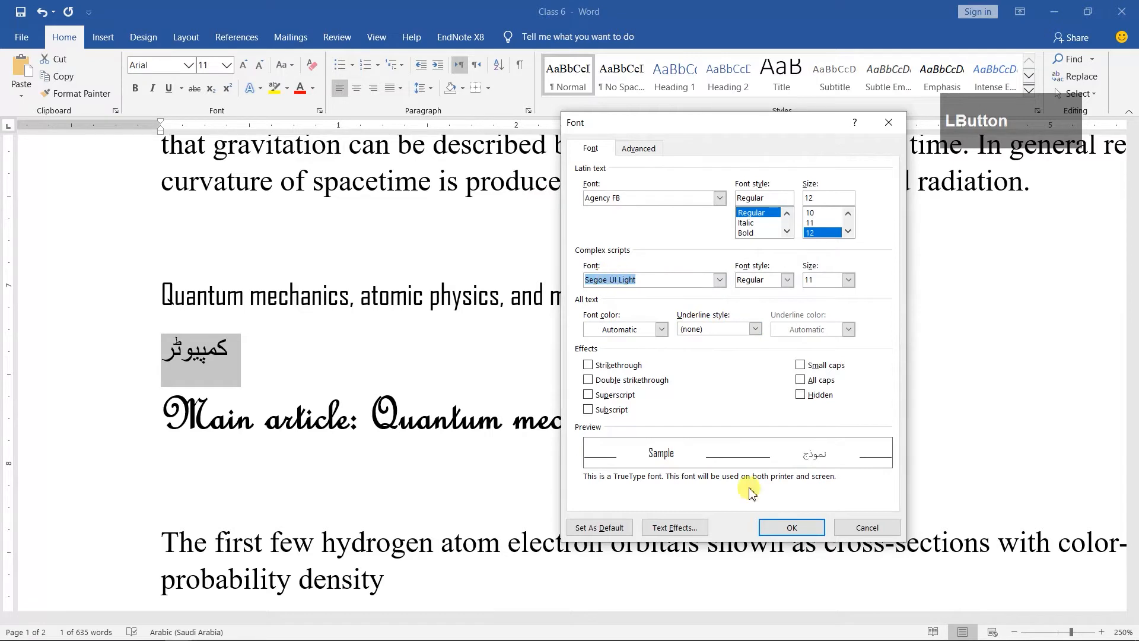
pyautogui.click(794, 526)
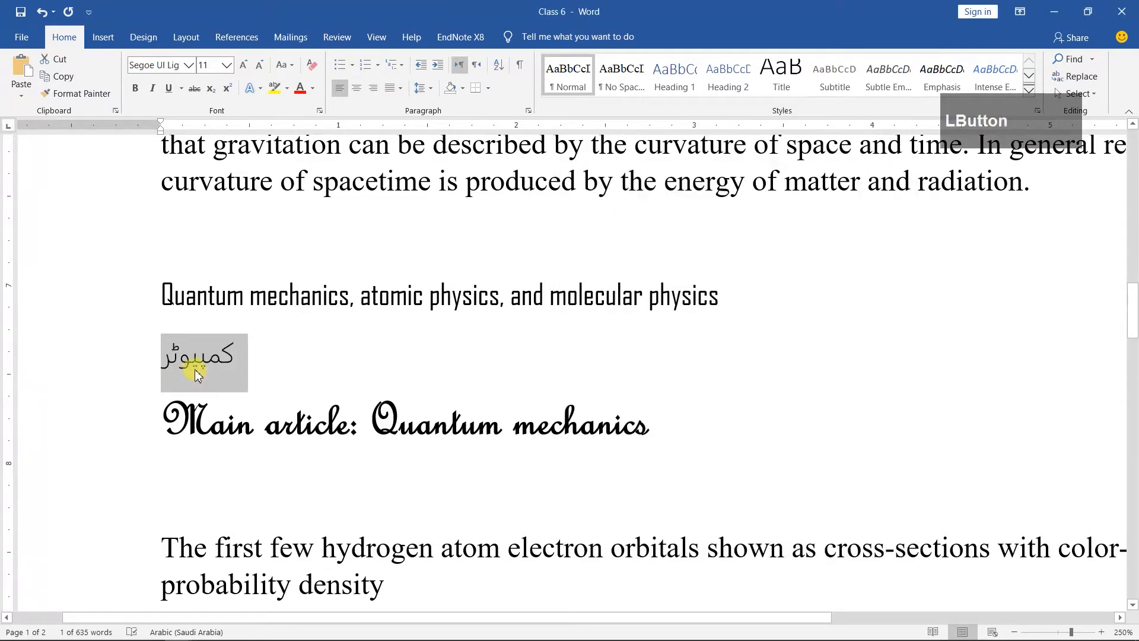
# Set the Latin text font of the "کمپیوٹر" line to Arial Black.
pyautogui.click(319, 110)
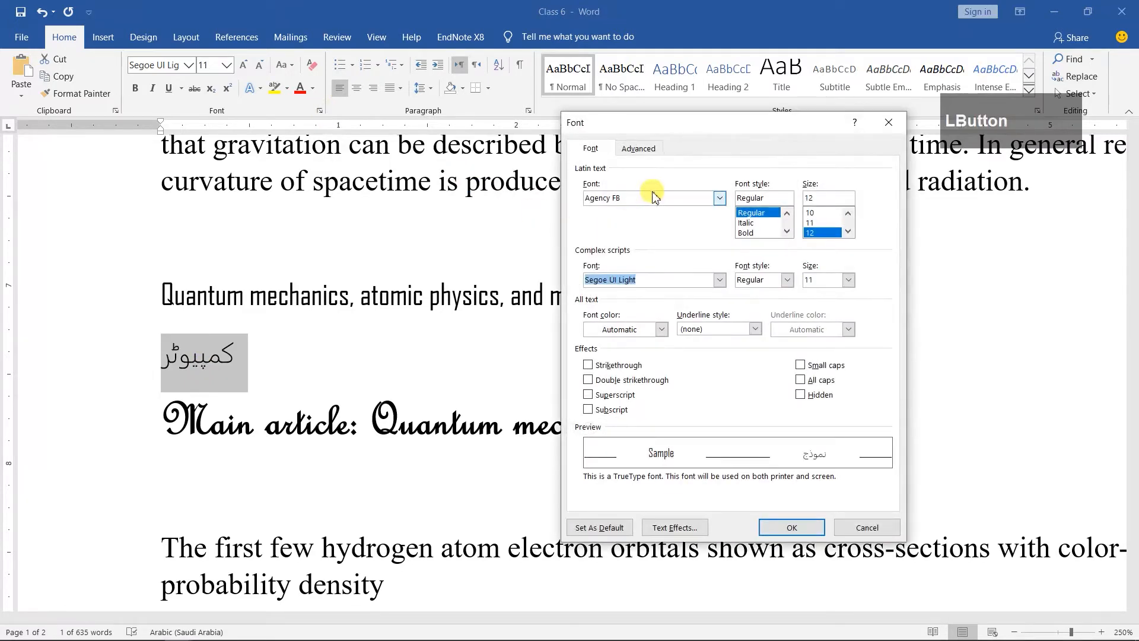
pyautogui.click(720, 199)
pyautogui.click(661, 252)
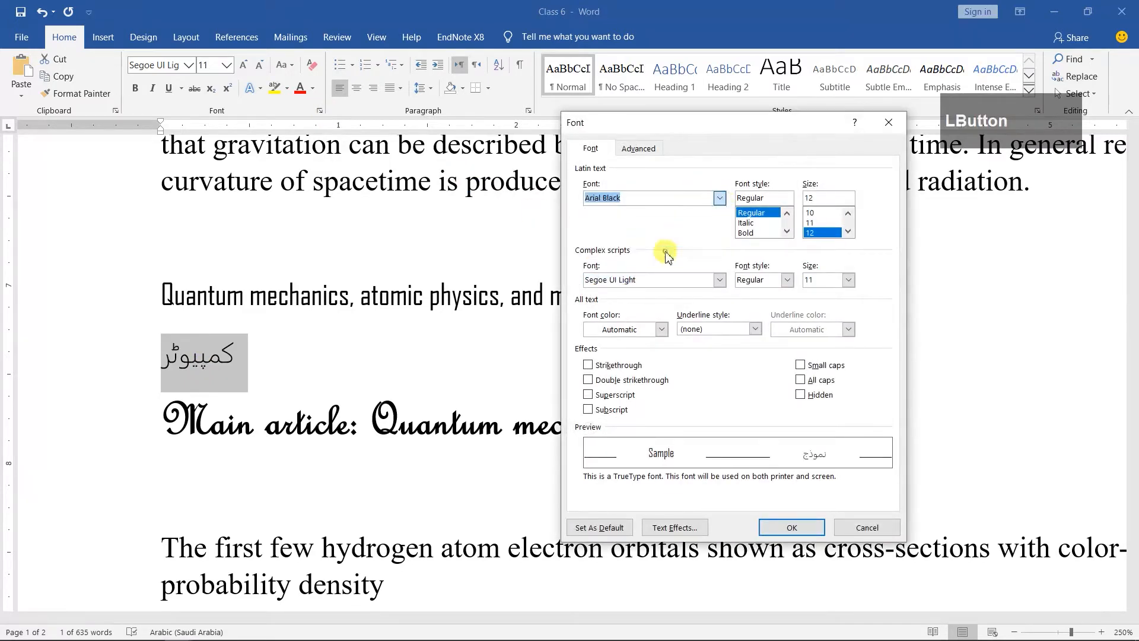
pyautogui.click(781, 526)
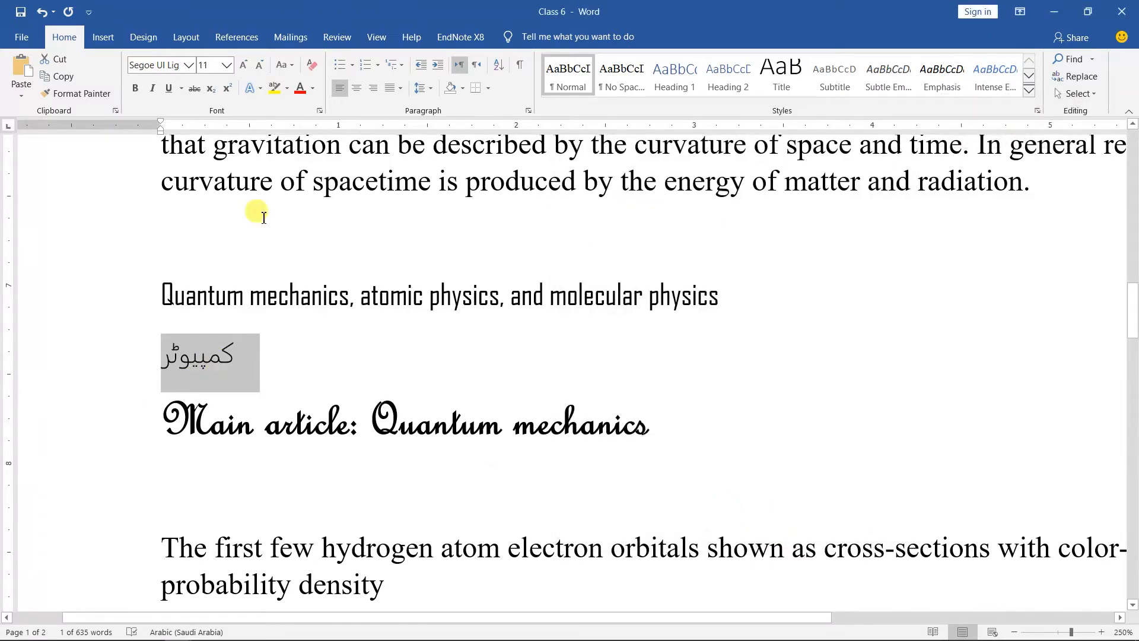
# View the font settings and effects options for the "کمپیوٹر" line without changing them.
pyautogui.click(320, 111)
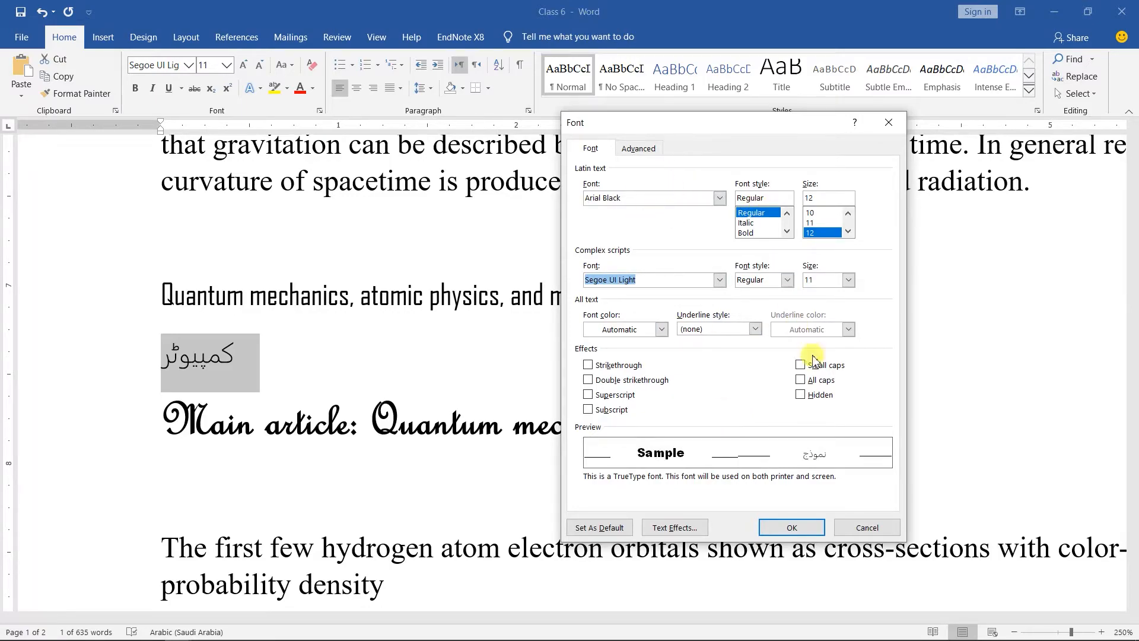
pyautogui.click(878, 541)
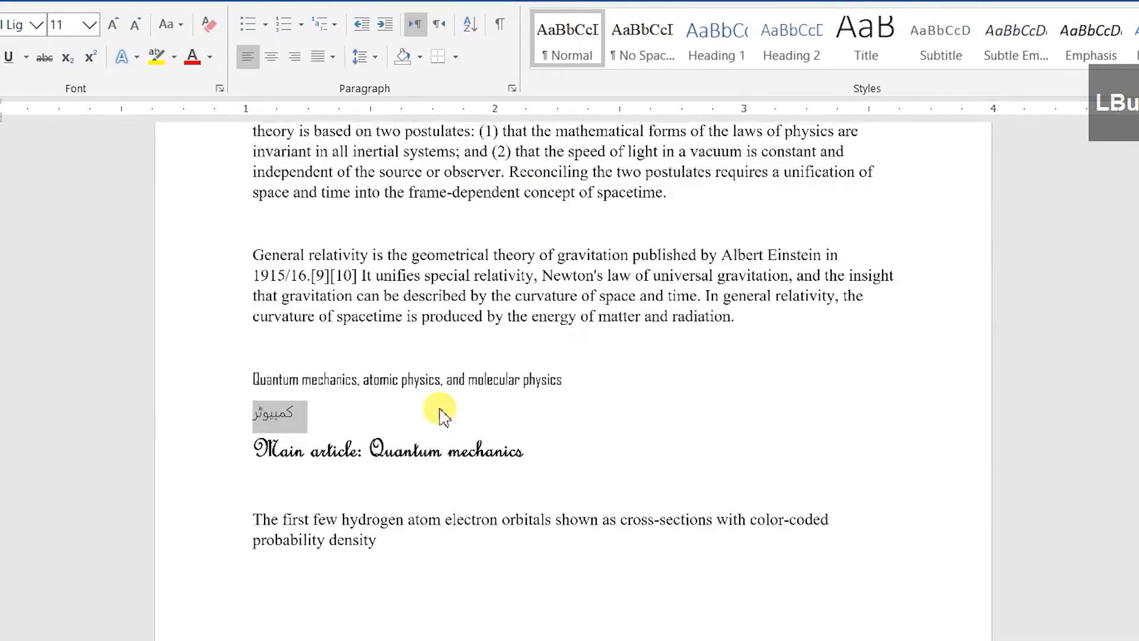
pyautogui.scroll(3, 435, 412)
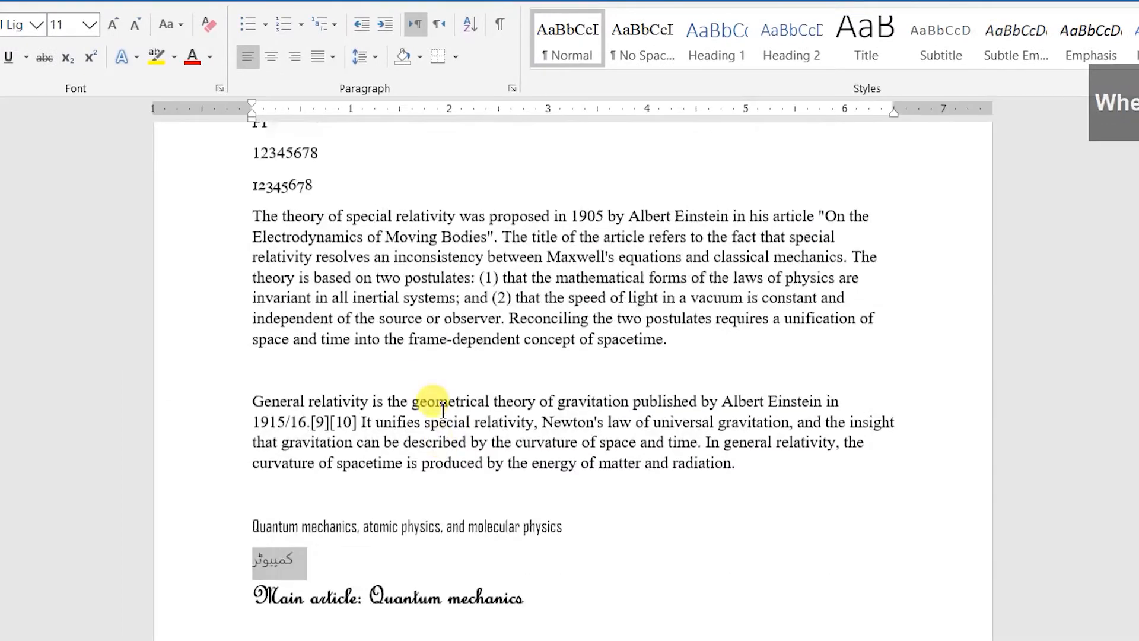
# Set the Latin text font of the "The theory of special relativity" paragraph to Times New Roman.
pyautogui.scroll(1, 443, 409)
pyautogui.moveTo(208, 297); pyautogui.dragTo(224, 426)
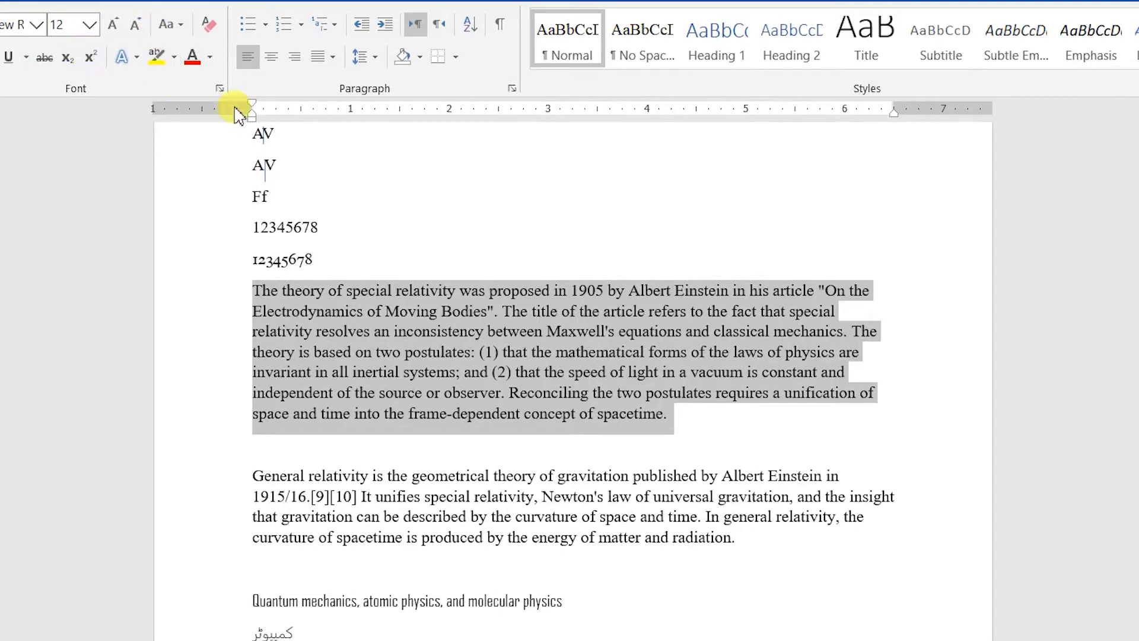
pyautogui.click(220, 88)
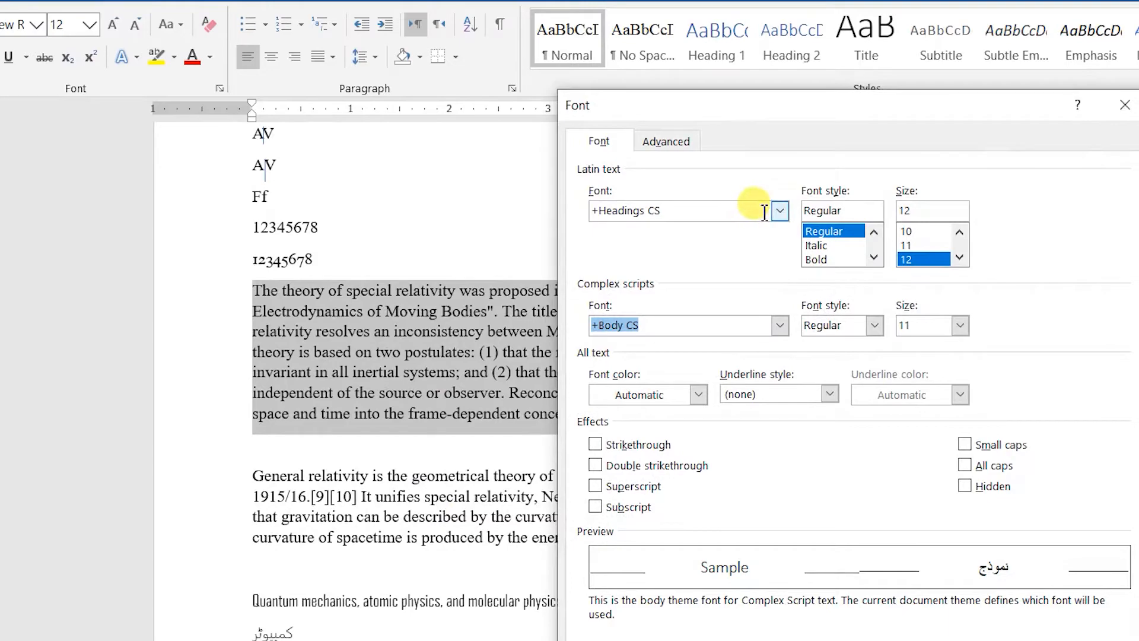
pyautogui.click(719, 212)
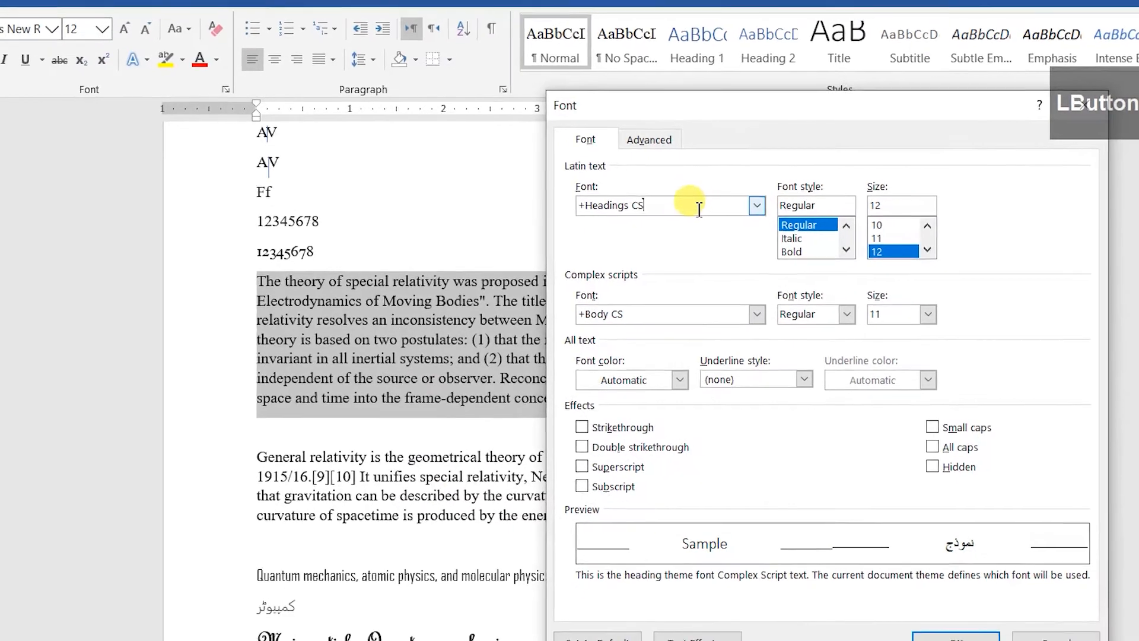
pyautogui.write('تیم')
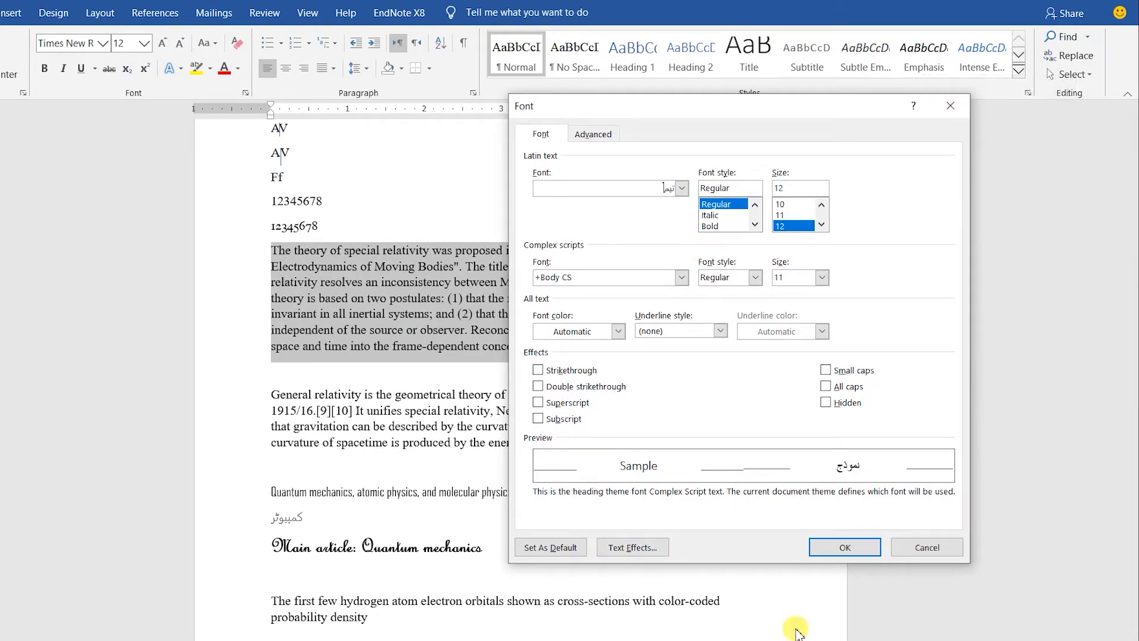
pyautogui.click(1116, 640)
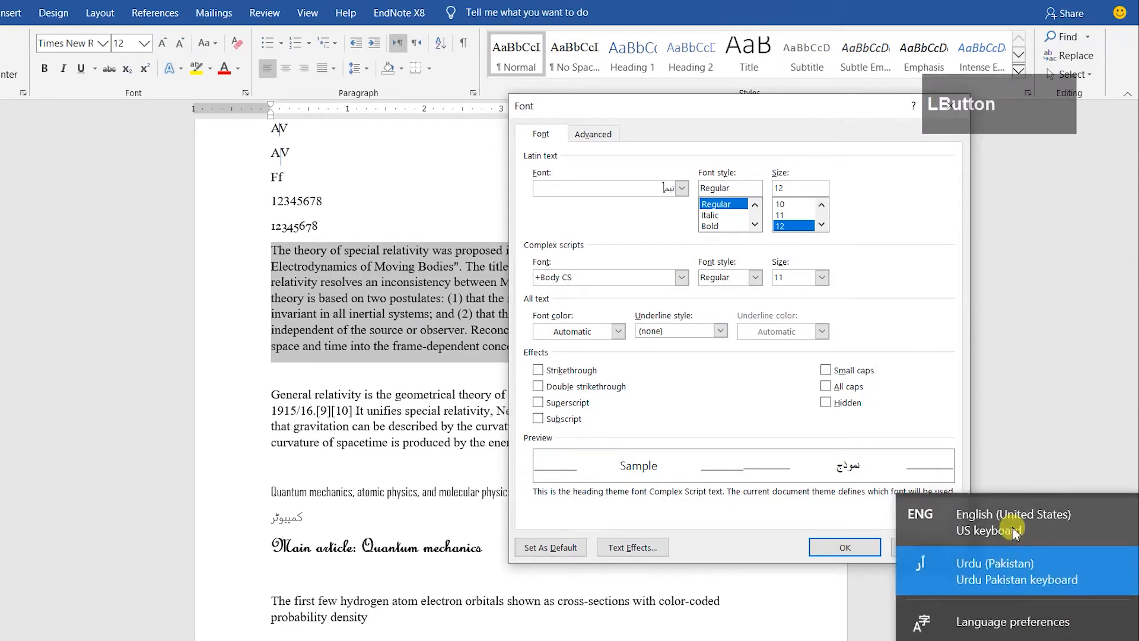
pyautogui.click(1012, 522)
pyautogui.moveTo(642, 189); pyautogui.dragTo(716, 186)
pyautogui.write('tim')
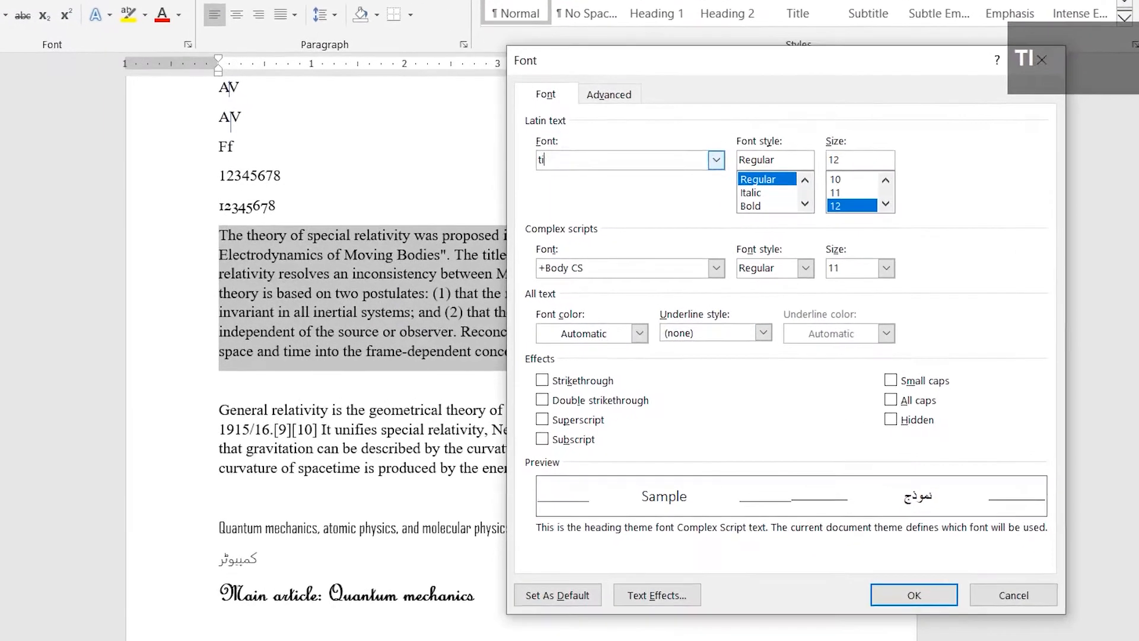
pyautogui.press('Return')
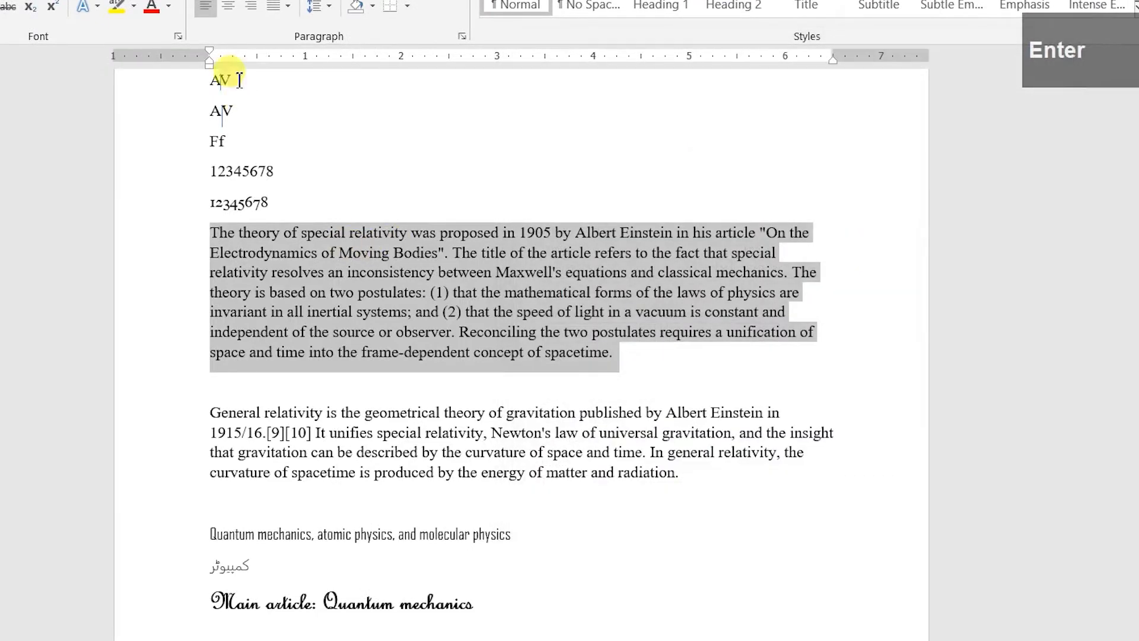
# Set the special relativity paragraph's Latin text size to 10 and its font color to the blue theme color.
pyautogui.click(178, 36)
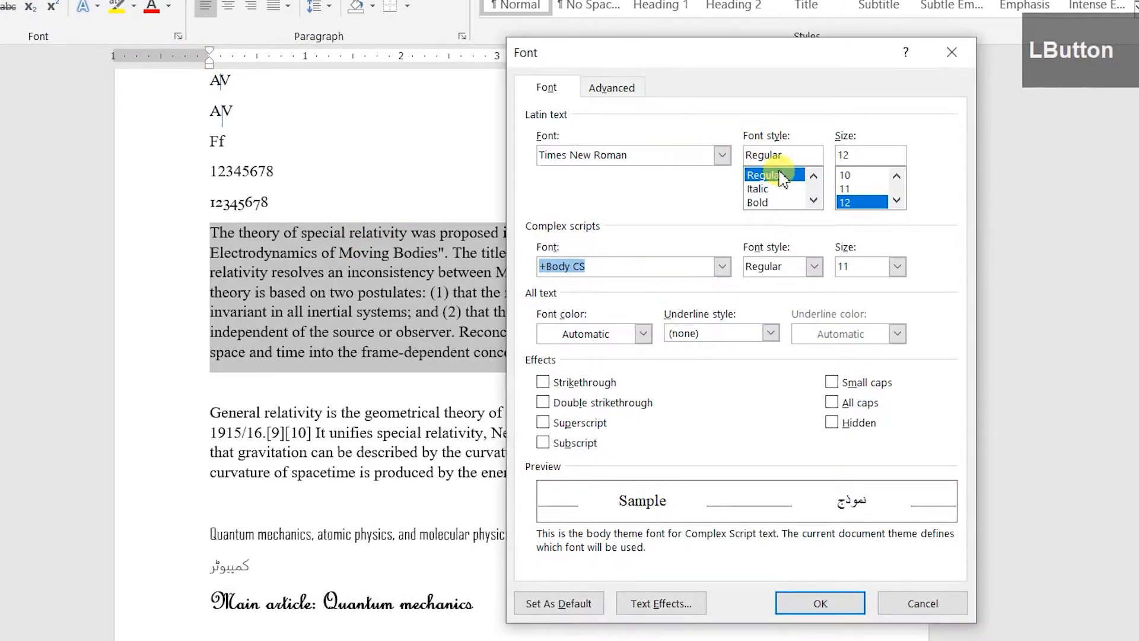
pyautogui.click(865, 177)
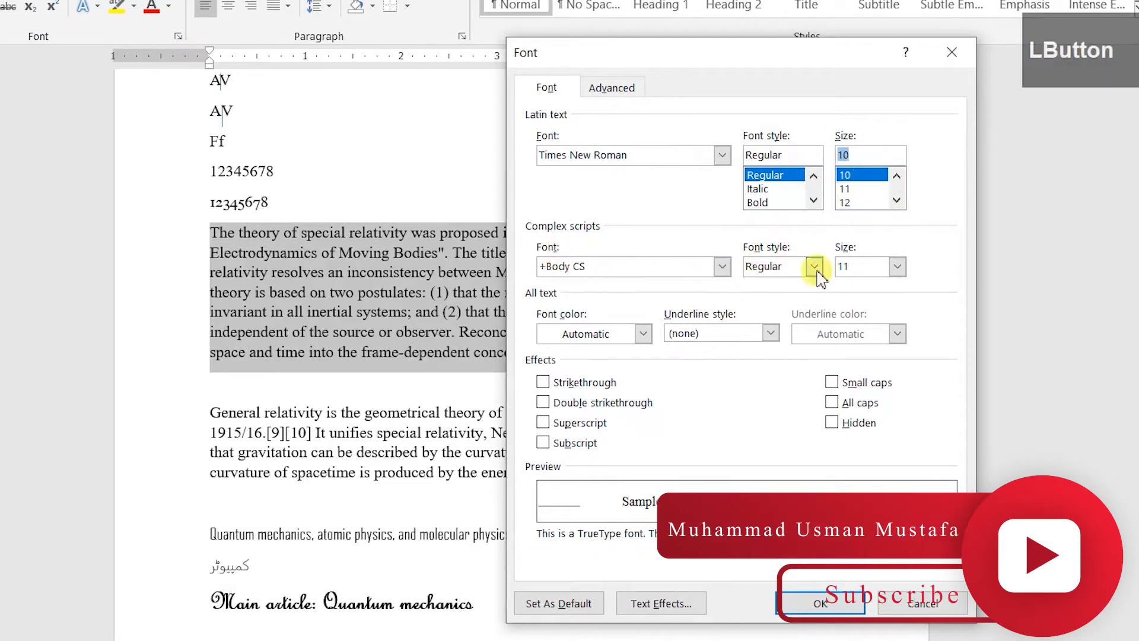
pyautogui.click(617, 331)
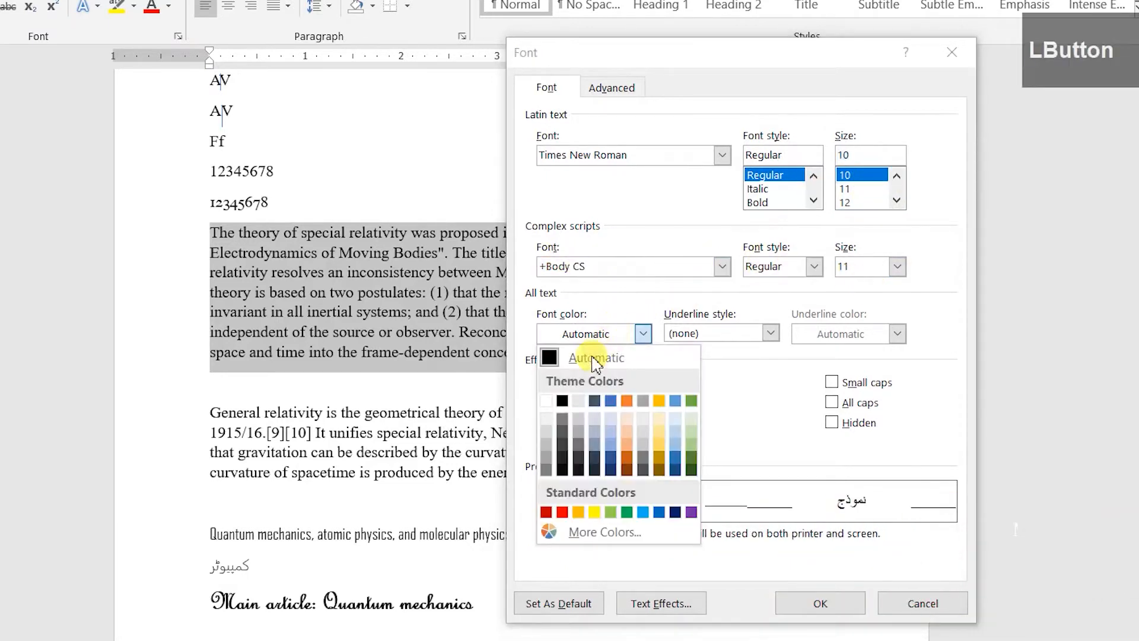
pyautogui.click(608, 402)
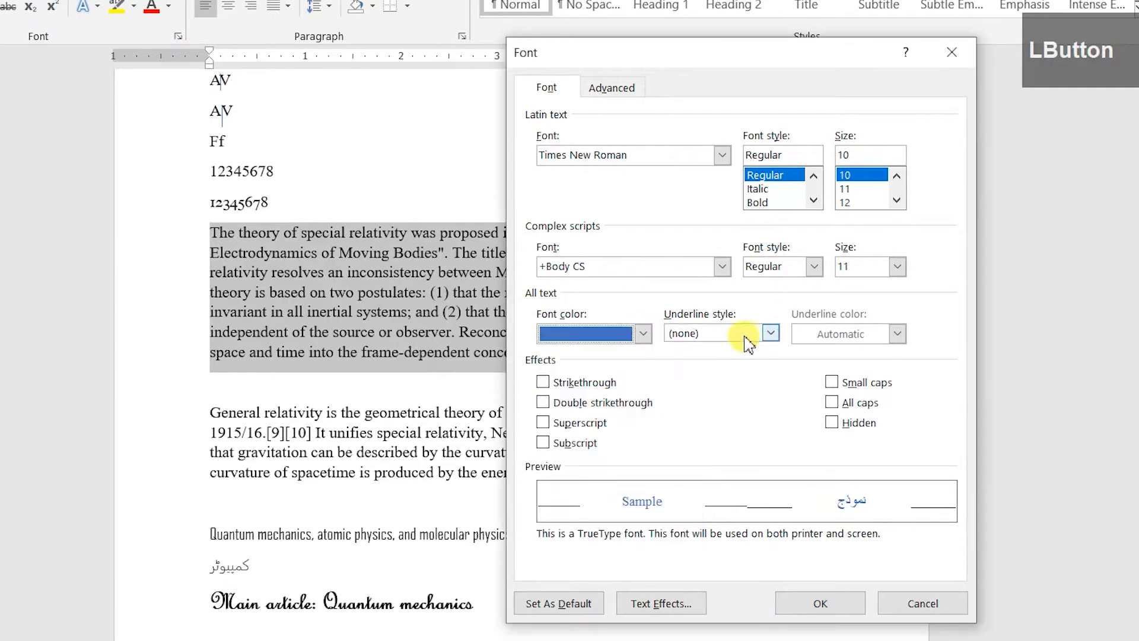
# Give the special relativity paragraph a green "Words only" underline and the Small caps effect.
pyautogui.click(770, 333)
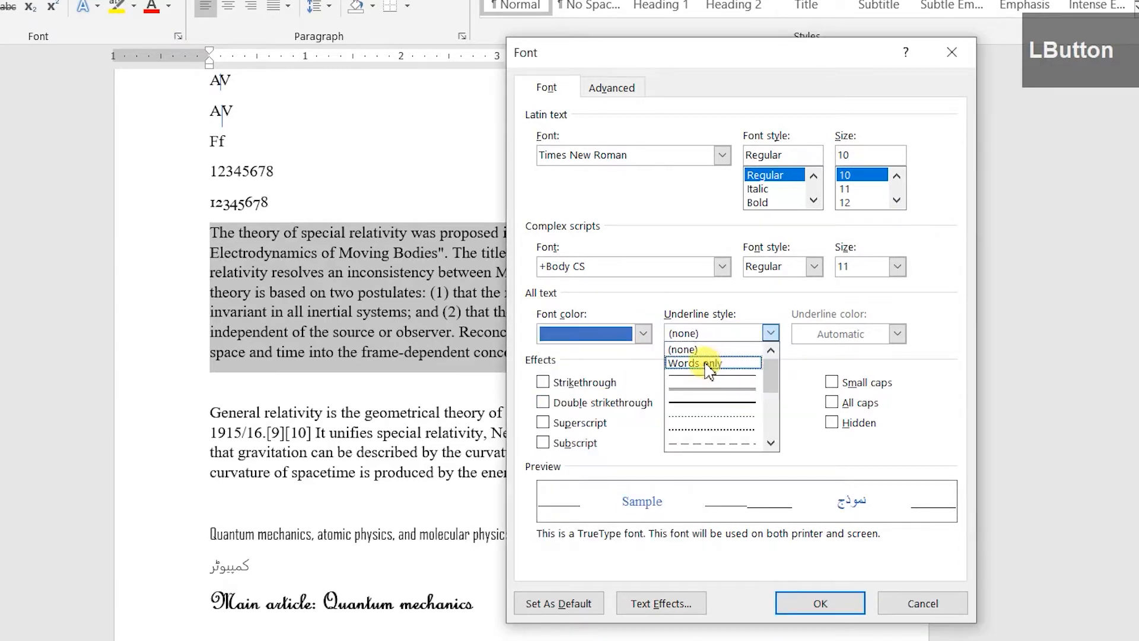
pyautogui.moveTo(770, 377); pyautogui.dragTo(727, 364)
pyautogui.click(728, 362)
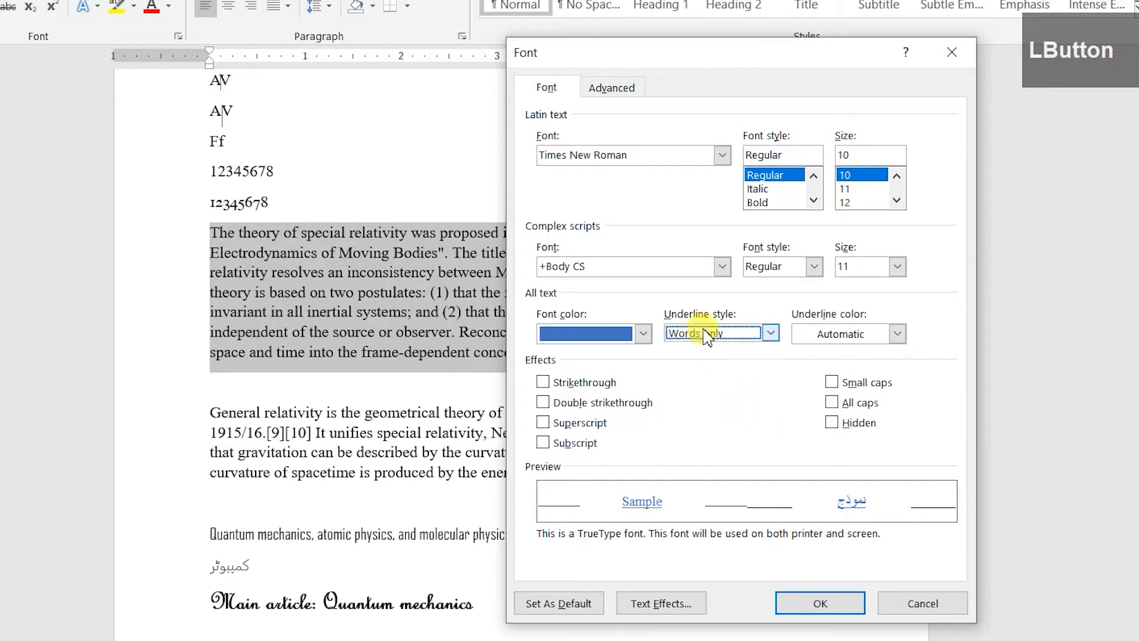
pyautogui.click(819, 334)
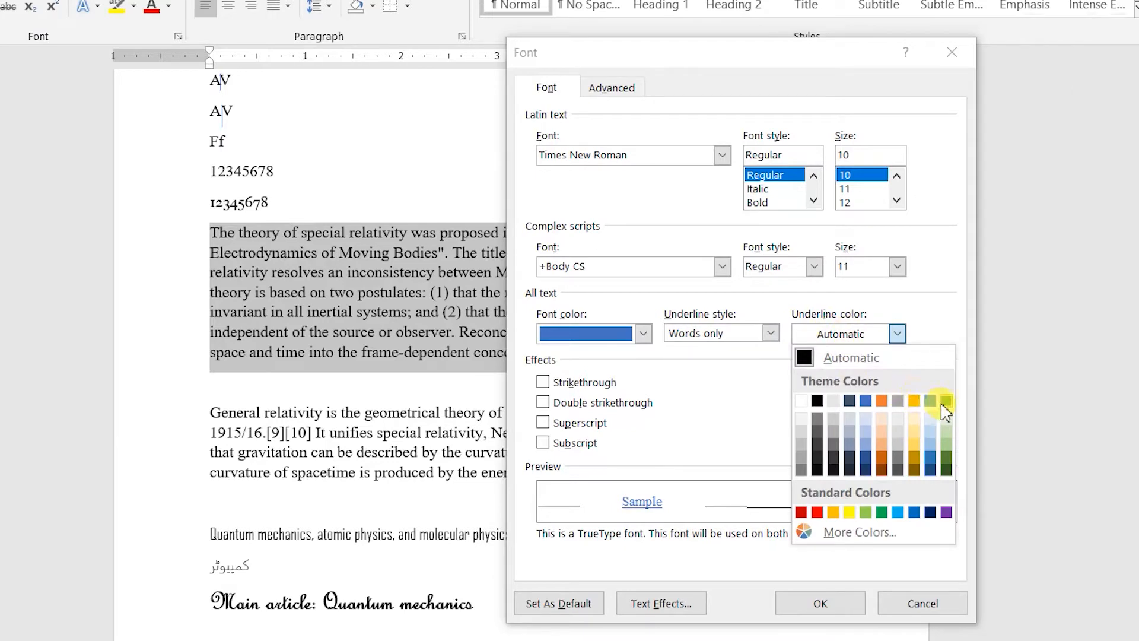
pyautogui.click(881, 512)
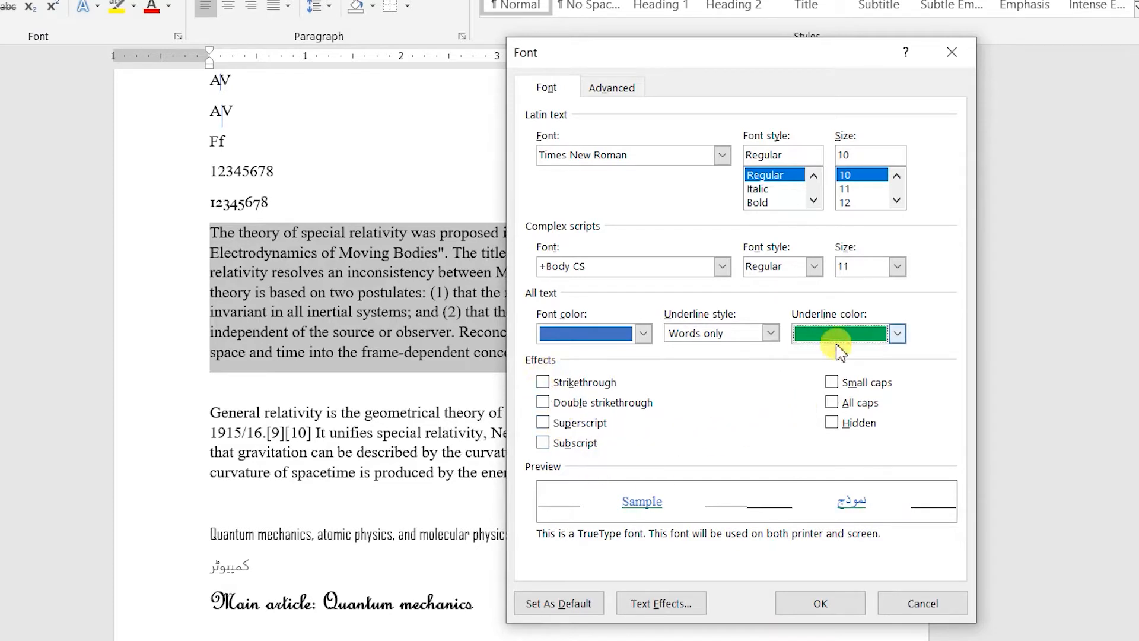
pyautogui.click(832, 383)
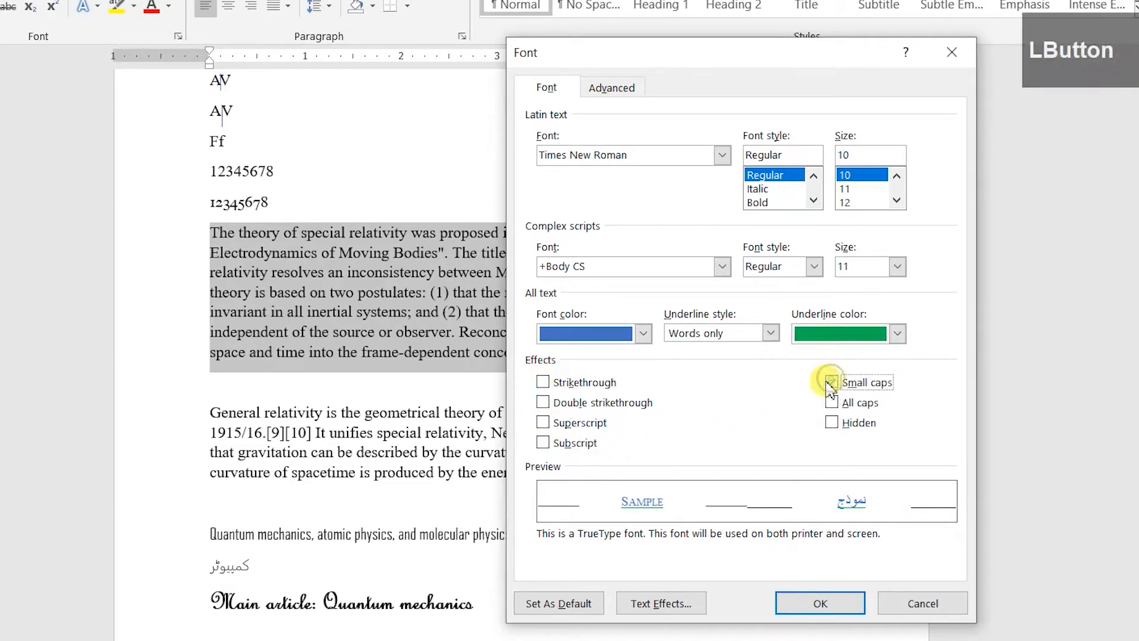
pyautogui.click(816, 605)
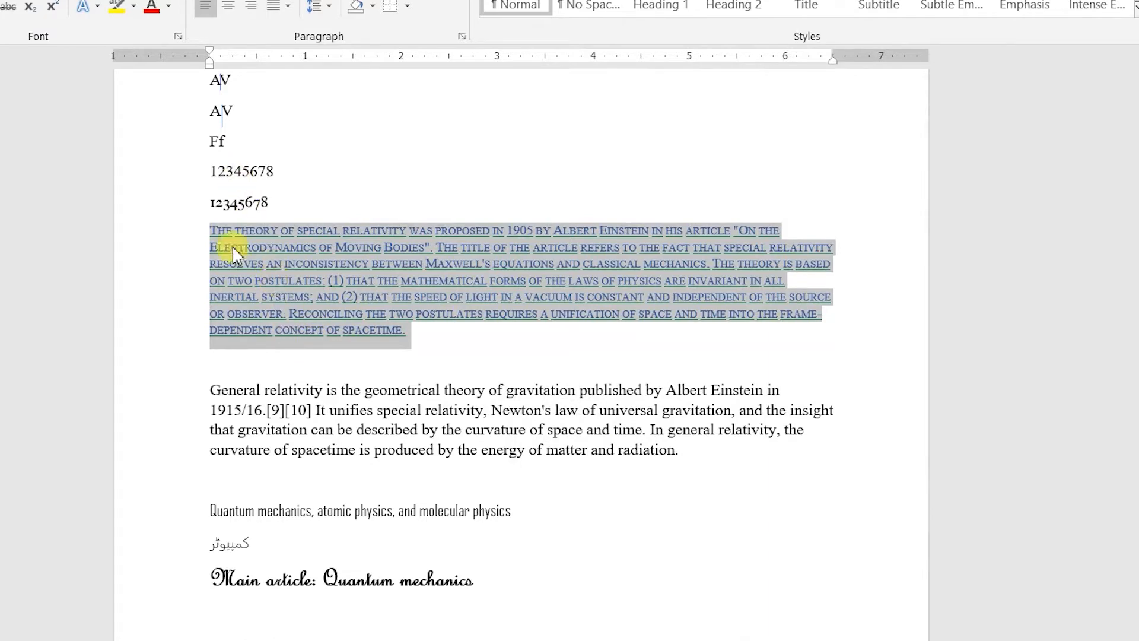
# Apply the Hidden effect to the "Special relativity and General relativity" line at the top of the document.
pyautogui.scroll(5, 225, 254)
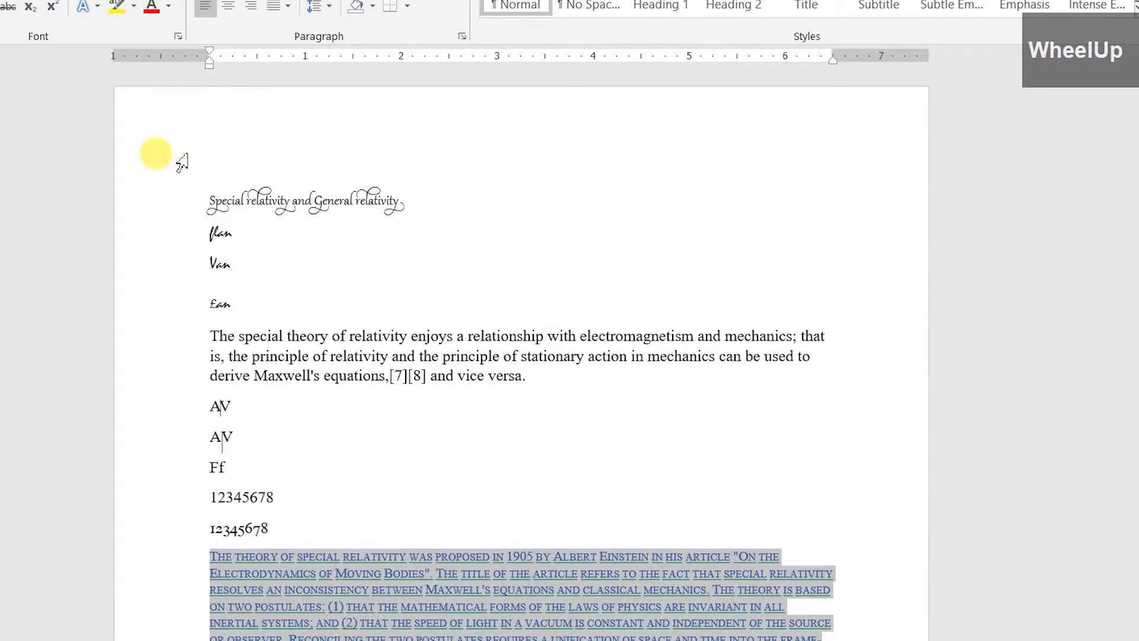
pyautogui.click(174, 205)
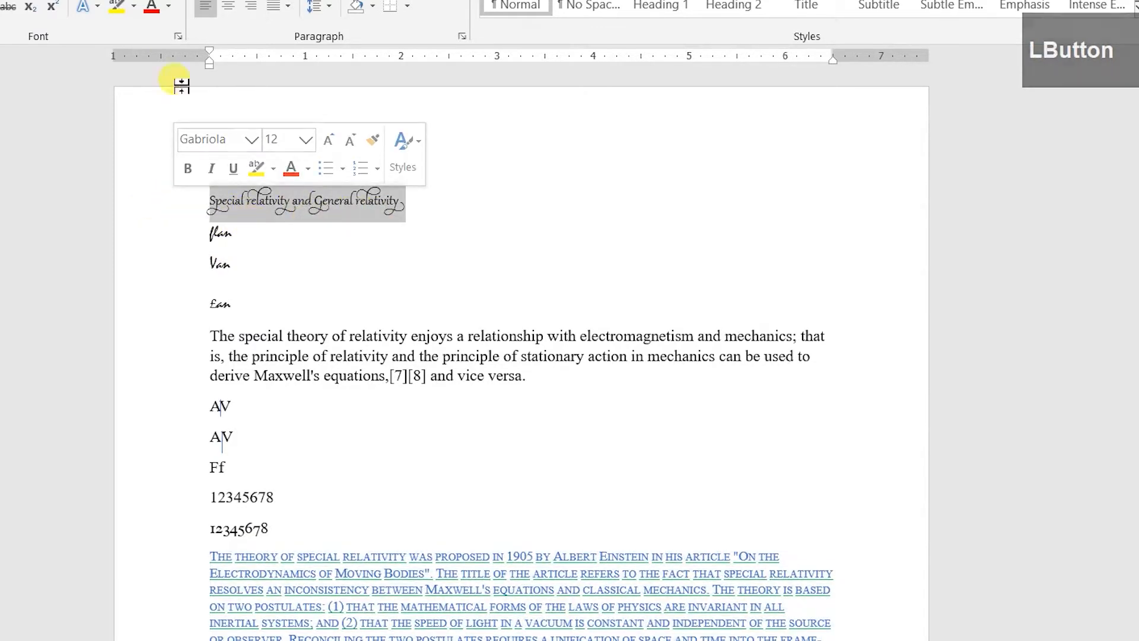
pyautogui.click(178, 36)
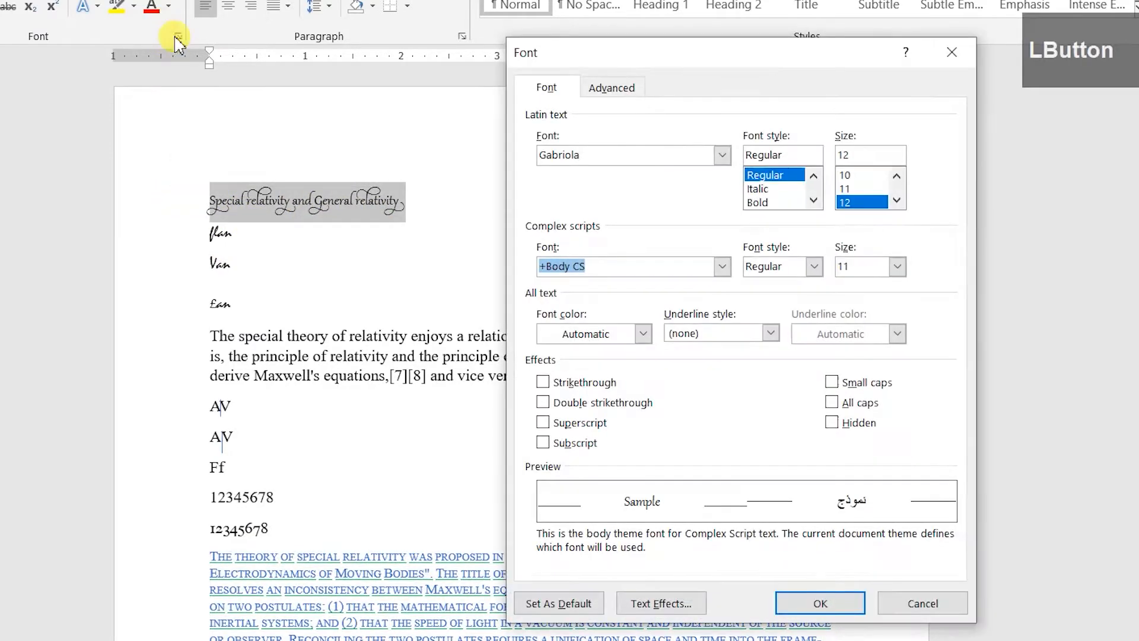
pyautogui.click(831, 422)
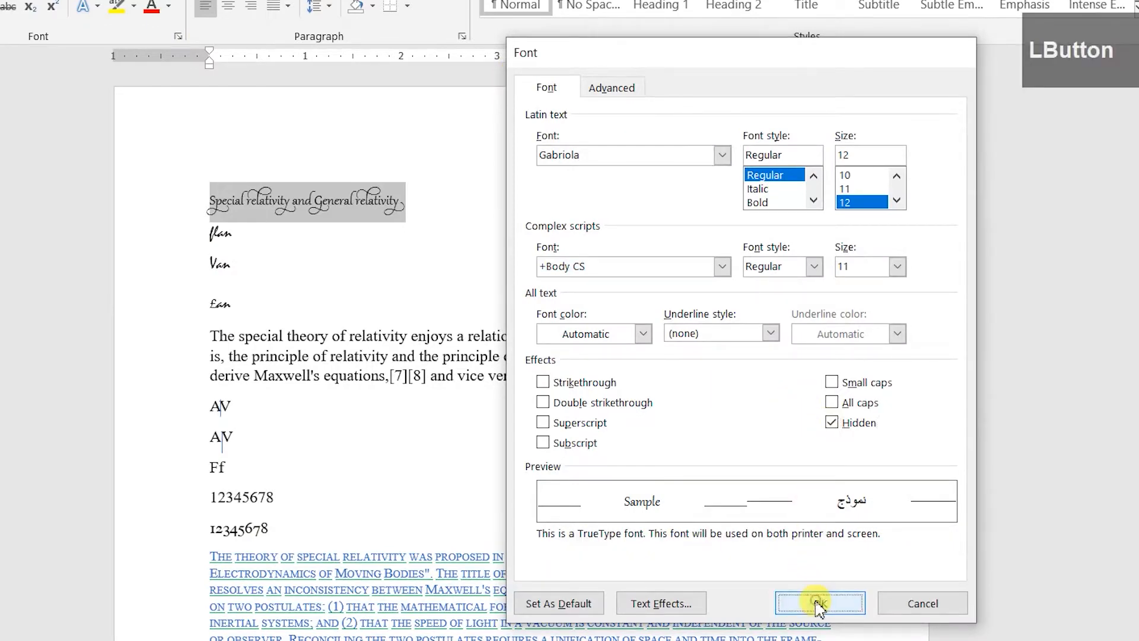
pyautogui.click(821, 603)
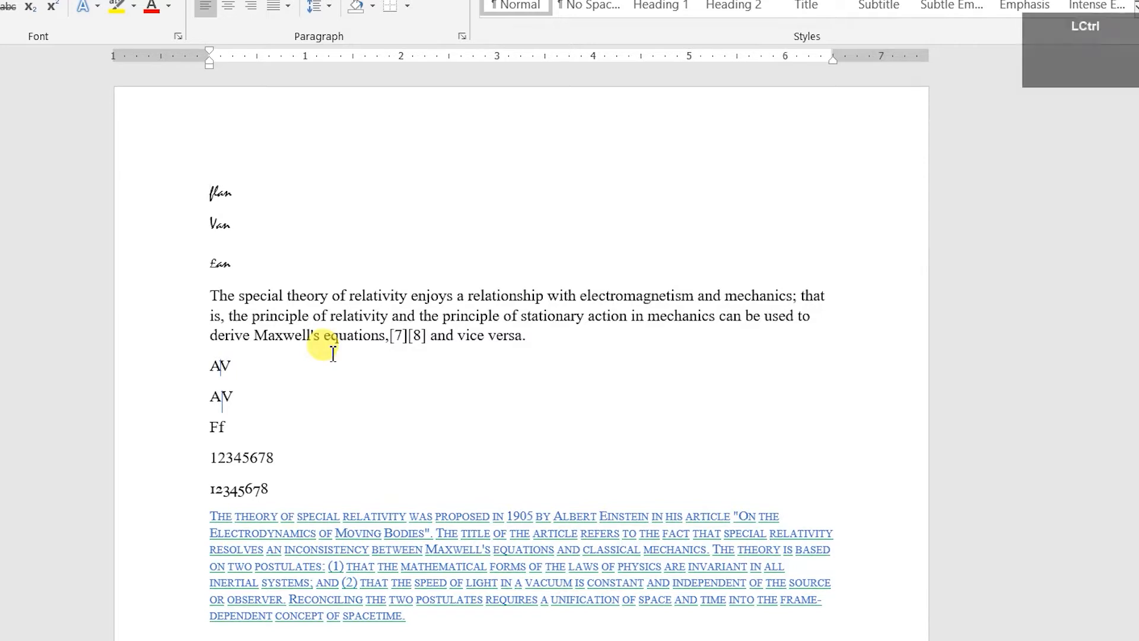
# Remove the Hidden effect from all text in the document.
pyautogui.hotkey('ctrl', 'a')
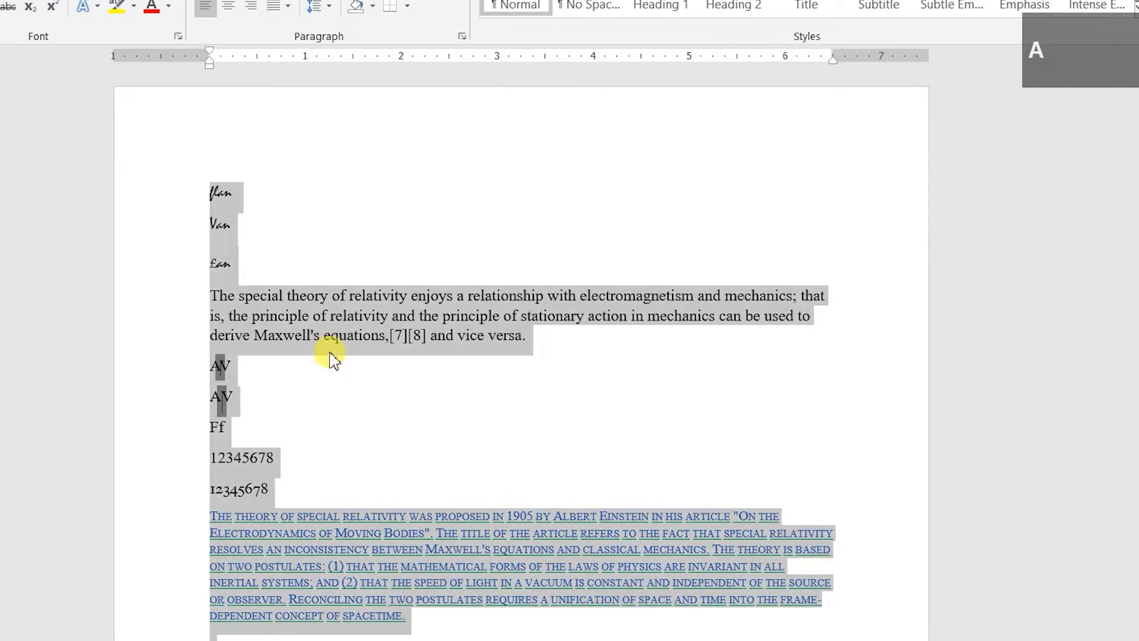
pyautogui.click(178, 37)
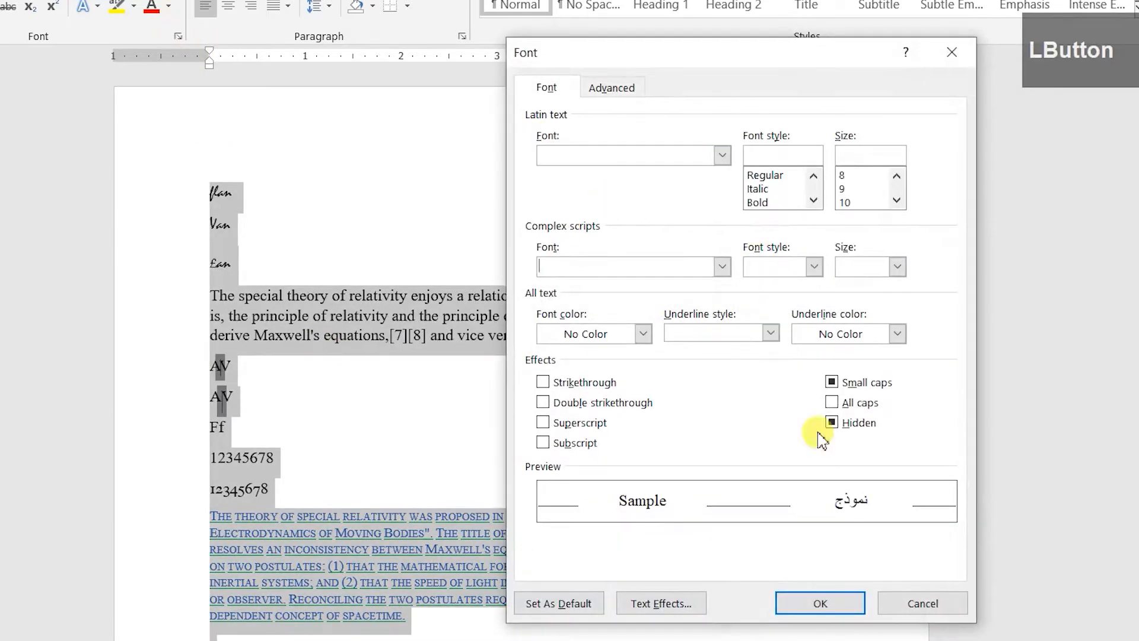
pyautogui.click(833, 425)
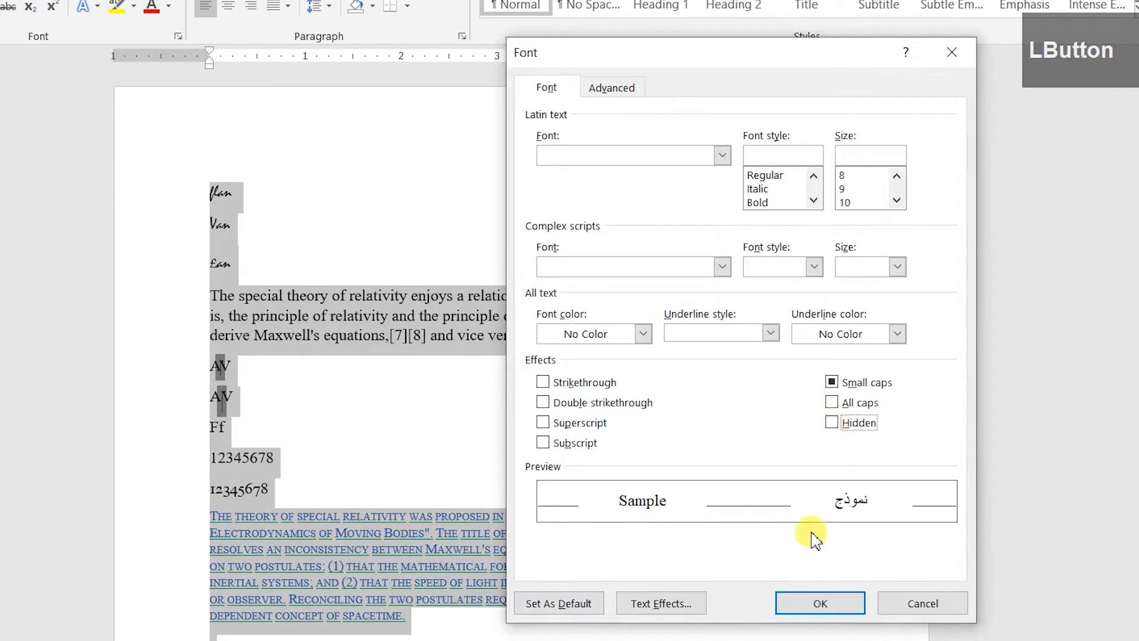
pyautogui.click(821, 602)
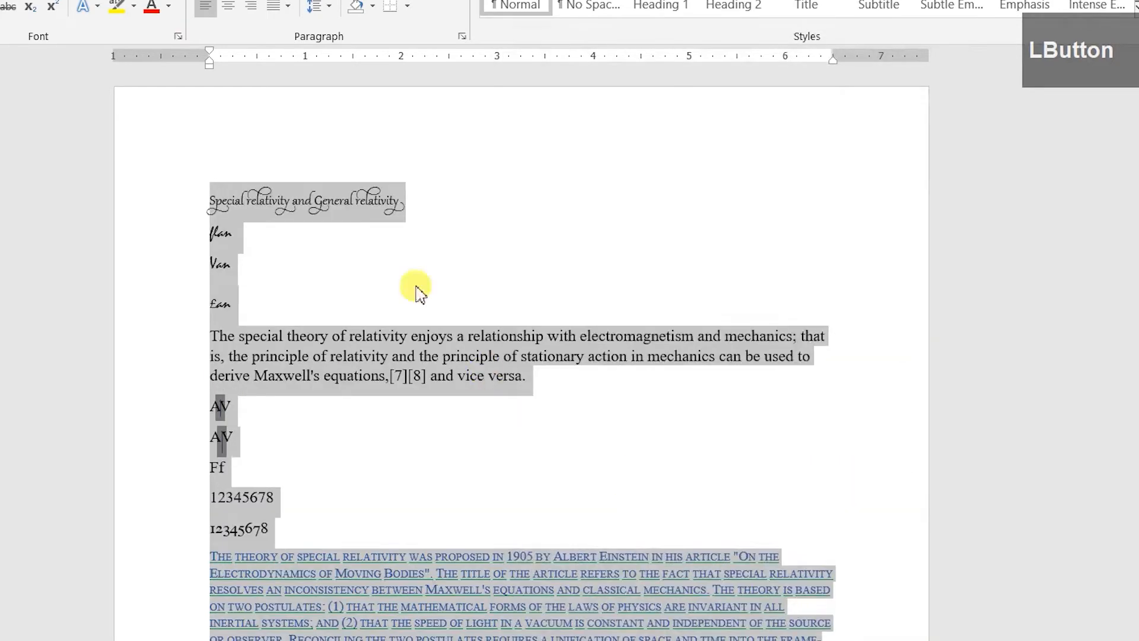
pyautogui.click(306, 227)
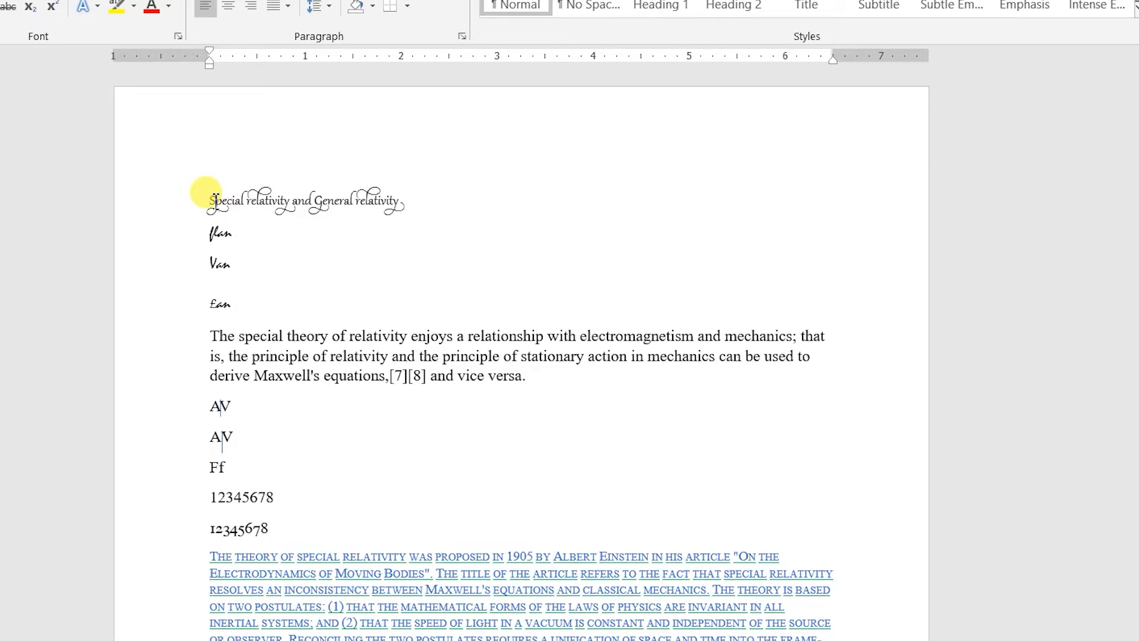
# Hide the "Special relativity and General relativity" line again and check the document in the print preview.
pyautogui.click(133, 196)
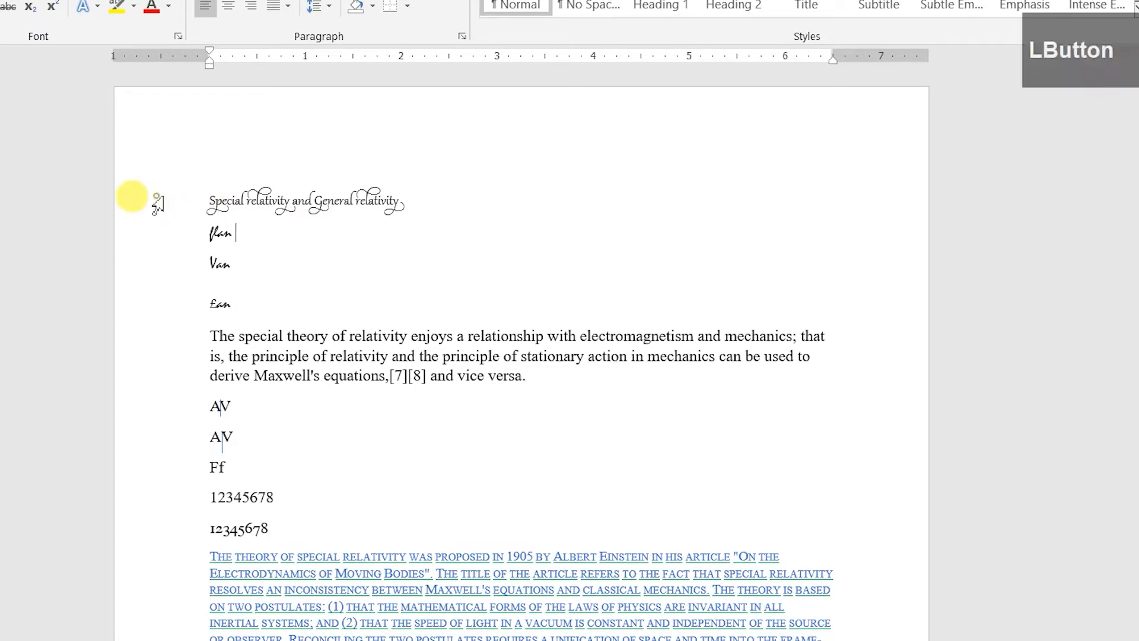
pyautogui.click(181, 36)
pyautogui.click(831, 422)
pyautogui.click(829, 609)
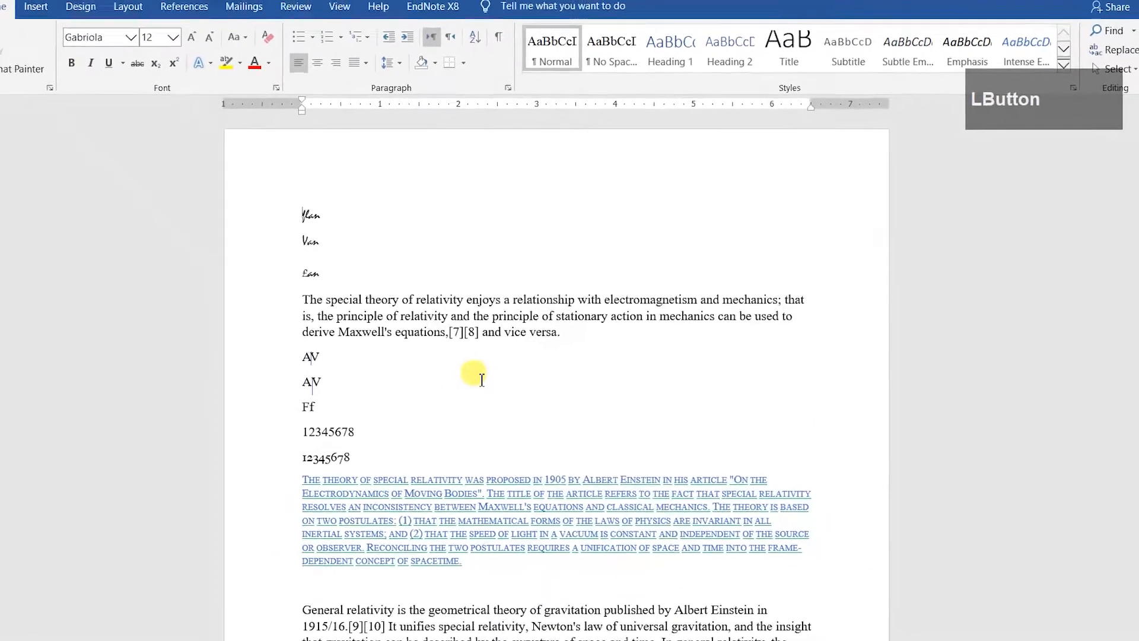
pyautogui.hotkey('ctrl', 'p')
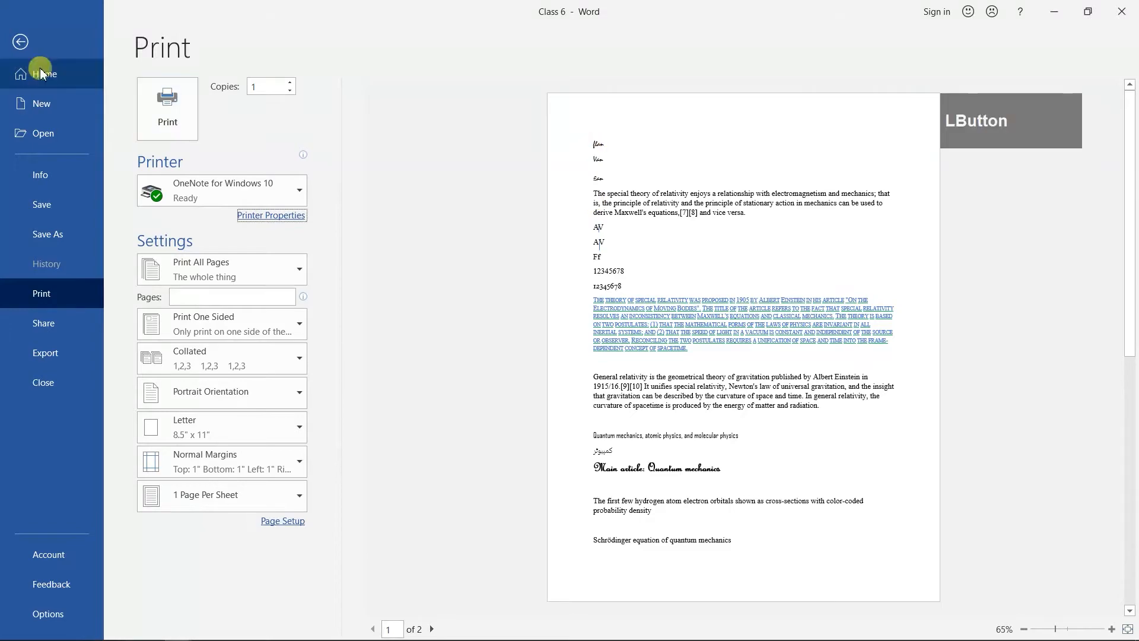
pyautogui.click(23, 45)
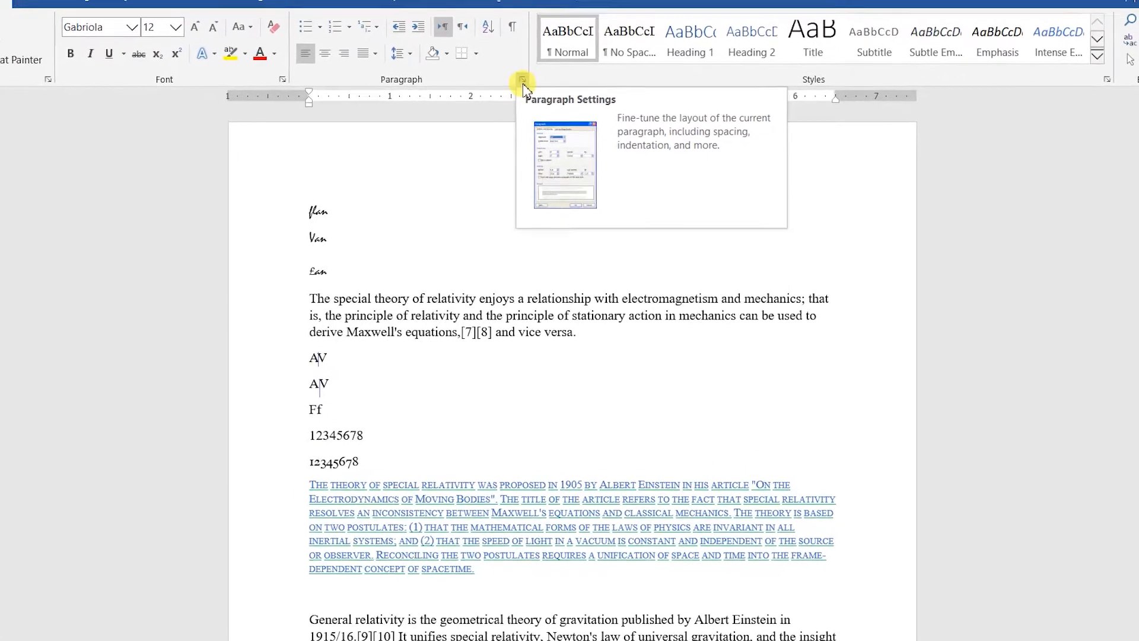
# In the paragraph settings of the blue special relativity paragraph, set the outline level to Level 1.
pyautogui.moveTo(255, 503); pyautogui.dragTo(244, 614)
pyautogui.click(518, 55)
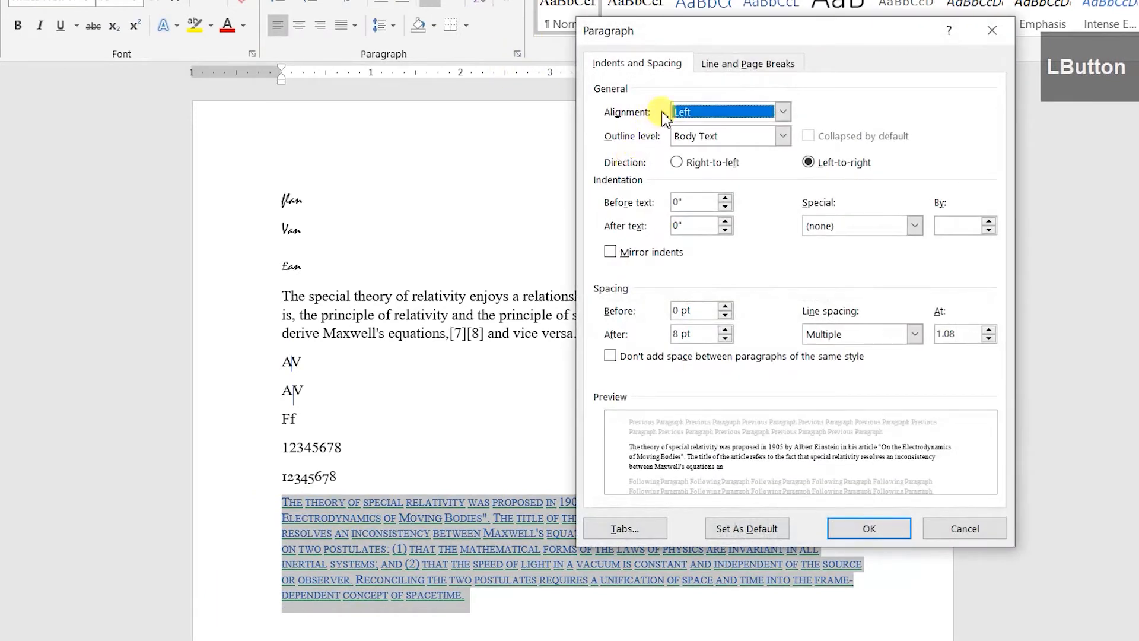
pyautogui.click(707, 115)
pyautogui.click(707, 114)
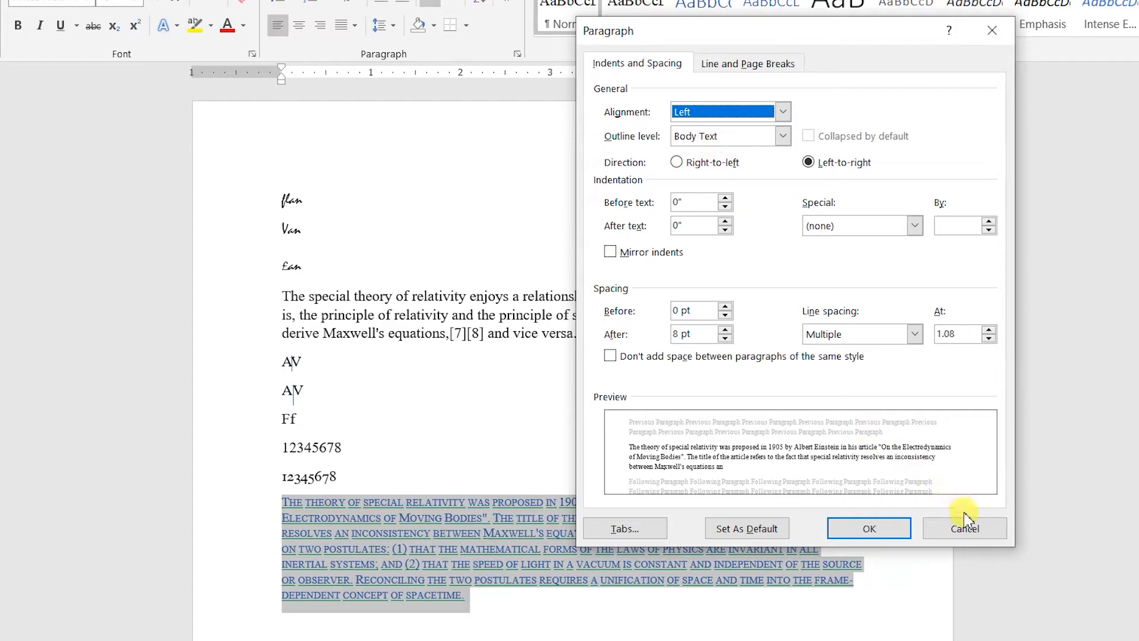
pyautogui.click(699, 136)
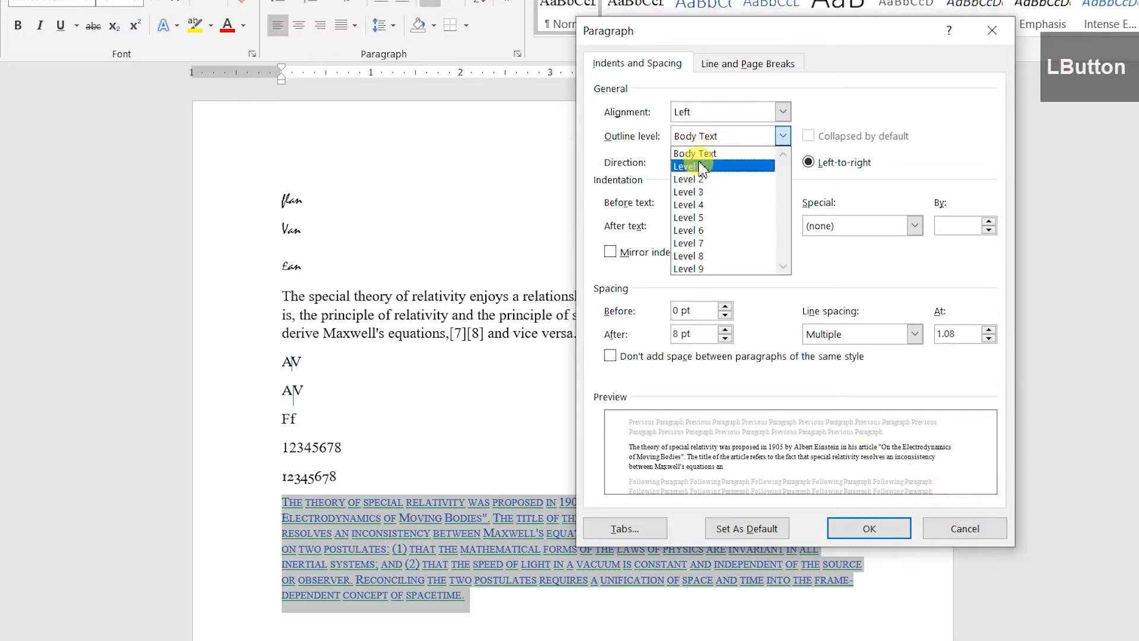
pyautogui.click(701, 166)
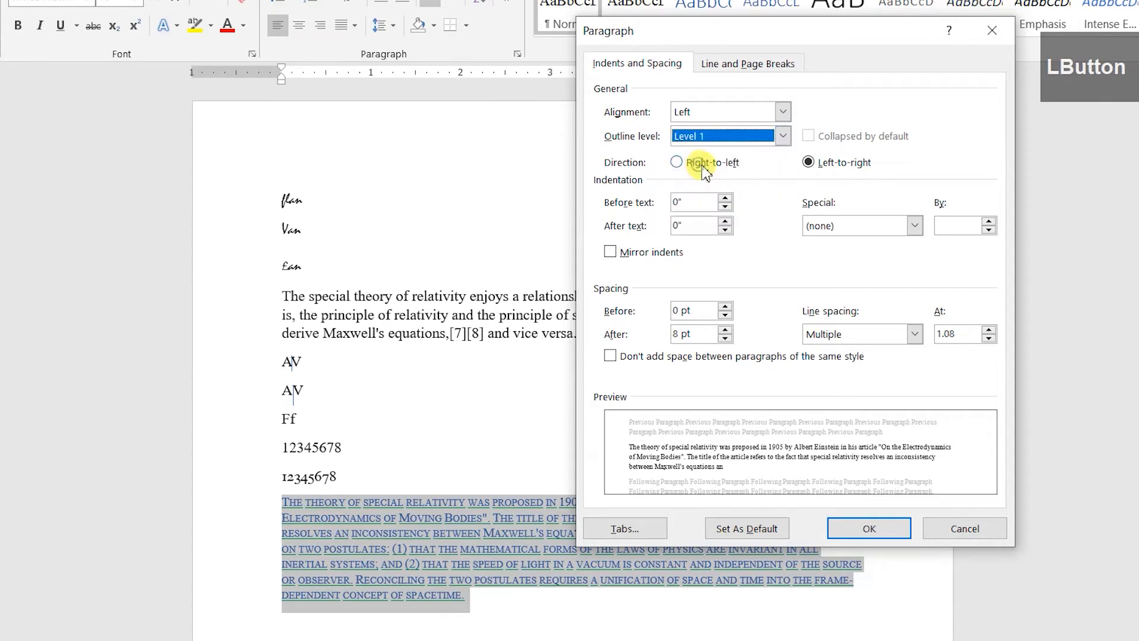
# Apply the Level 1 outline level to the blue paragraph and try collapsing and expanding the text under it.
pyautogui.click(864, 527)
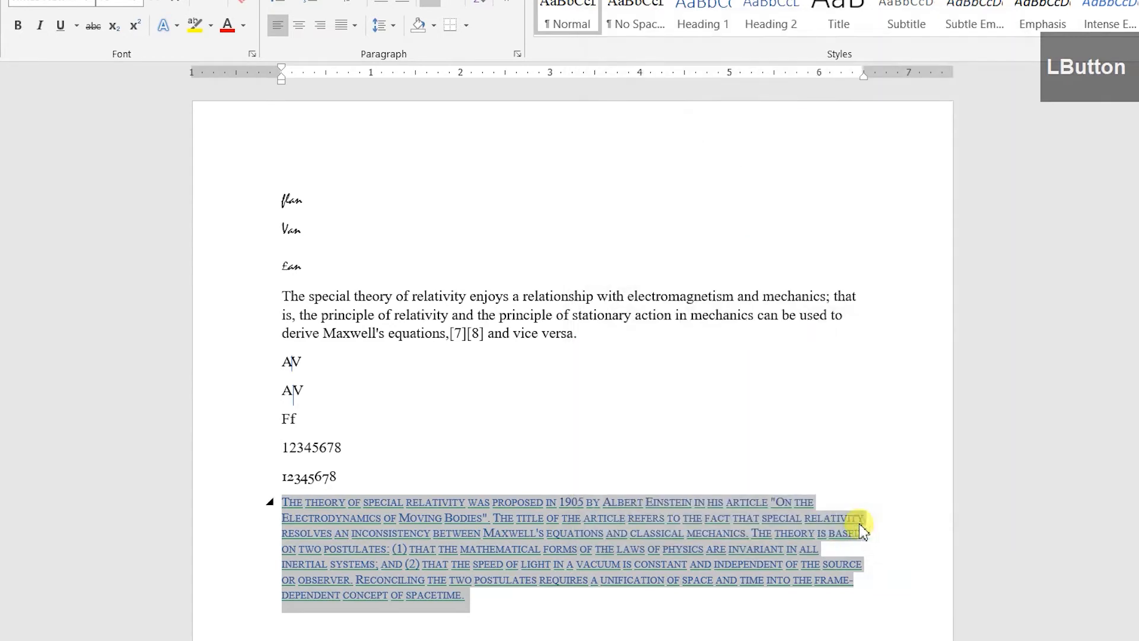
pyautogui.click(270, 503)
pyautogui.click(268, 501)
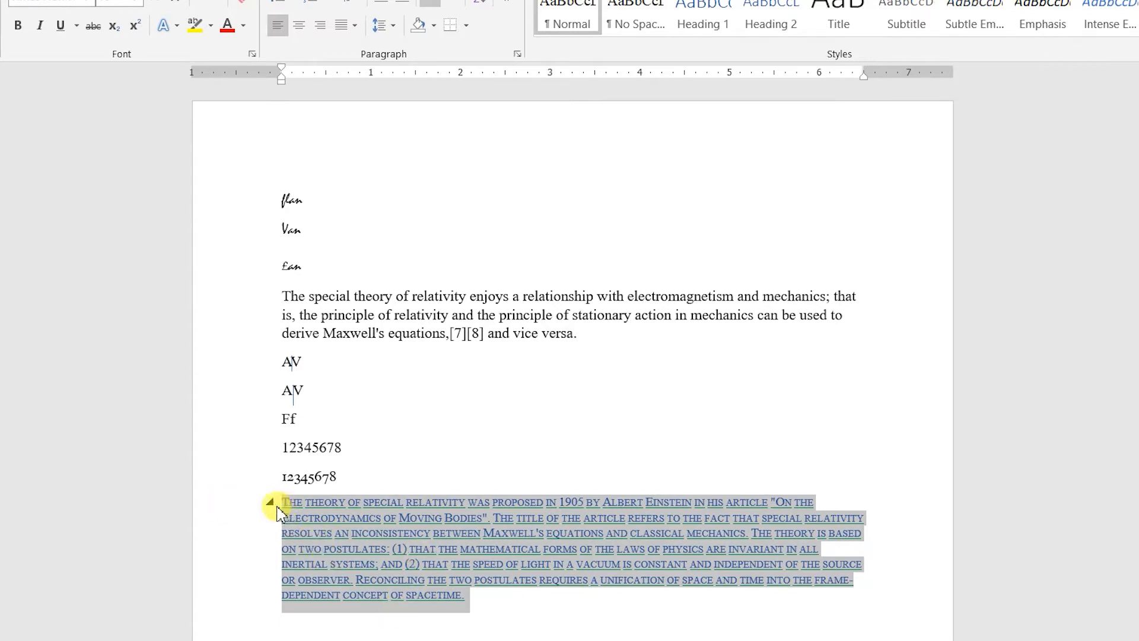
# Set the outline level of the first "12345678" line to Level 5 and collapse the text under it.
pyautogui.click(225, 452)
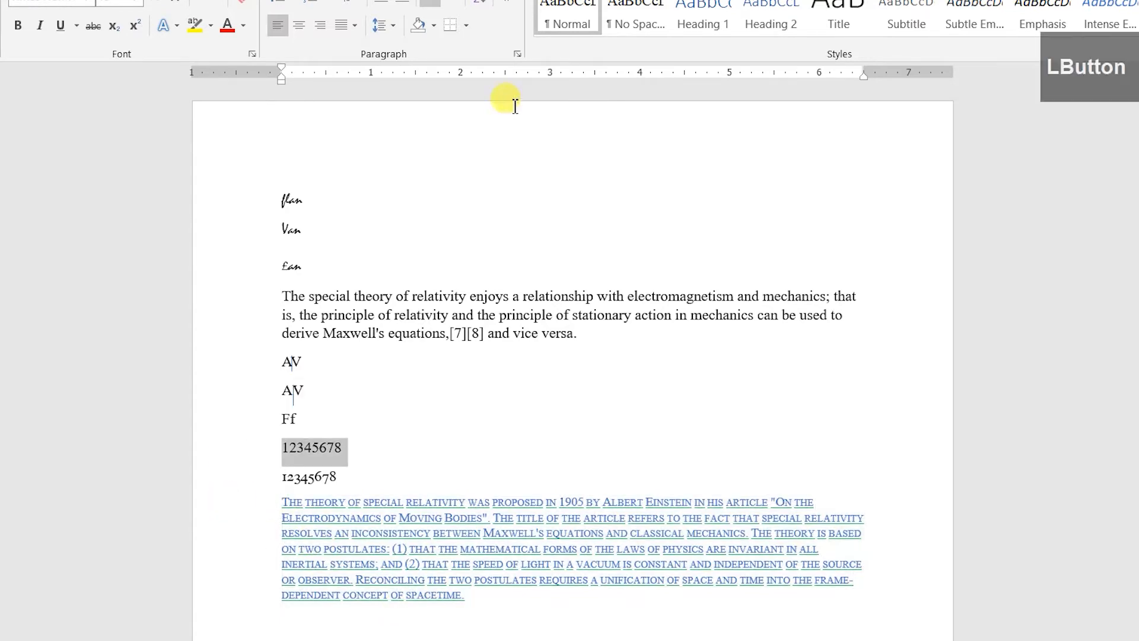
pyautogui.click(521, 60)
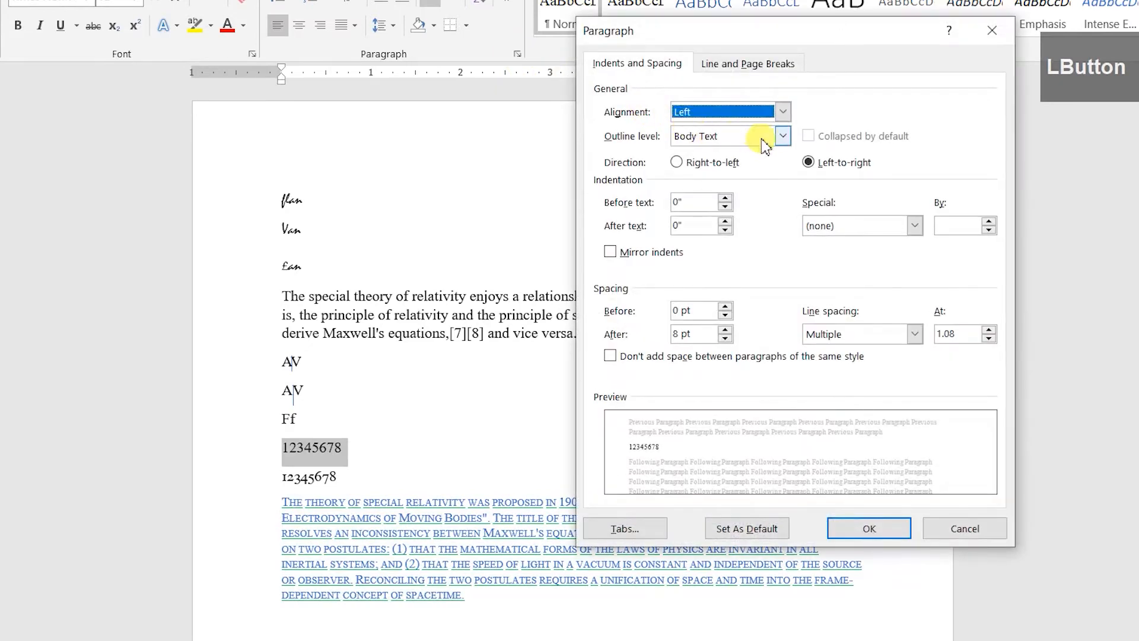
pyautogui.click(782, 136)
pyautogui.click(709, 217)
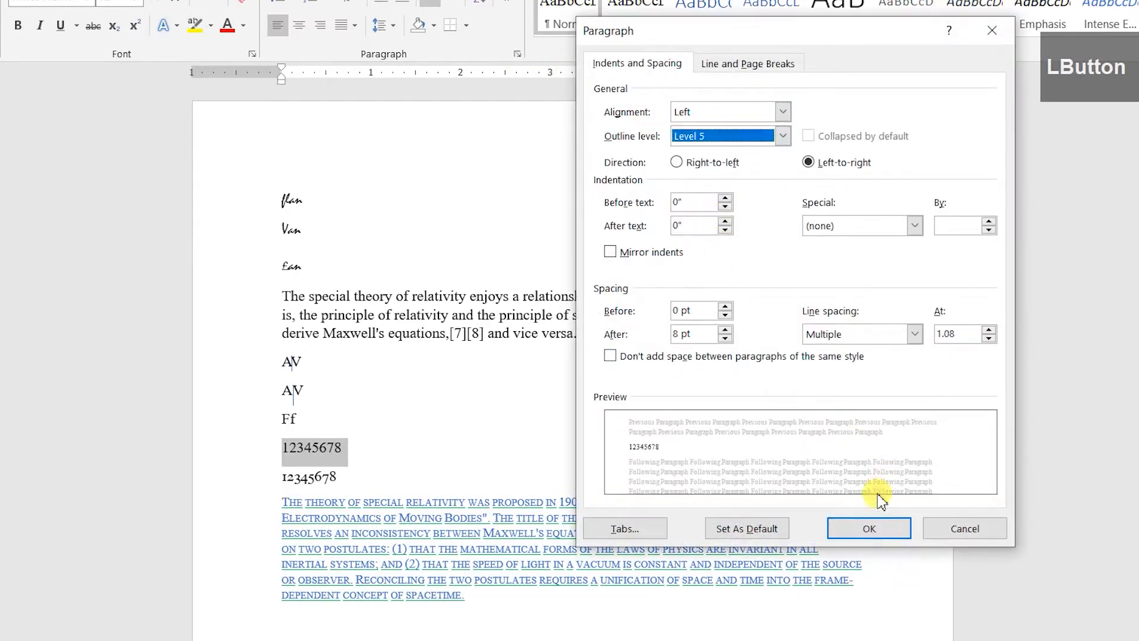
pyautogui.click(868, 527)
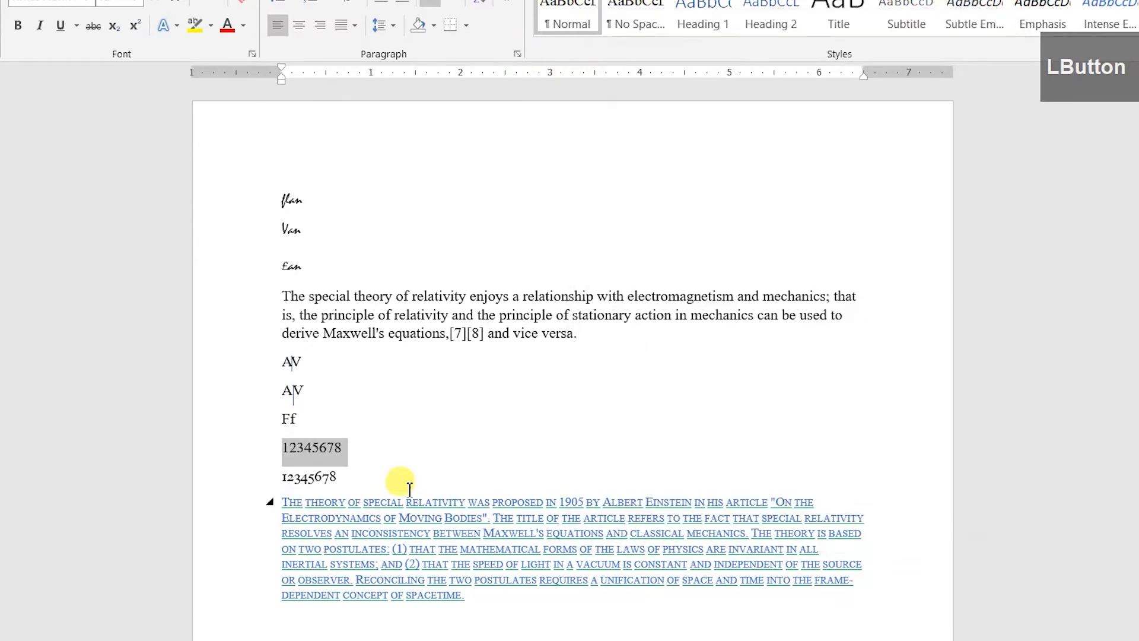
pyautogui.click(270, 449)
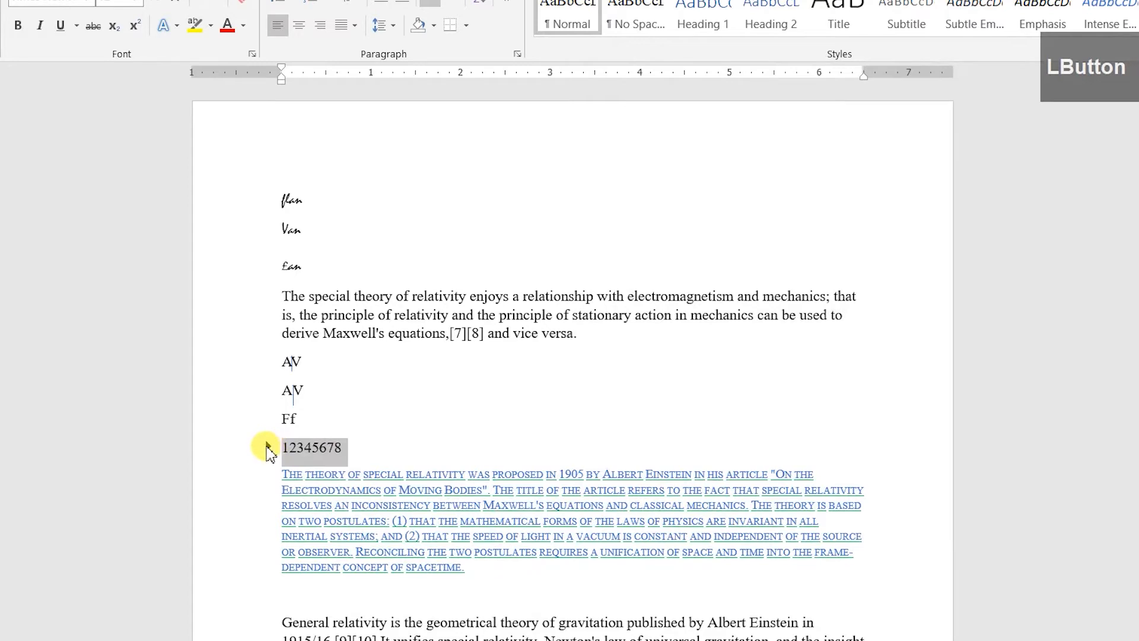
# Undo the outline level changes on the "12345678" line and the blue special relativity paragraph.
pyautogui.hotkey('ctrl', 'z')
pyautogui.hotkey('ctrl', 'z')
pyautogui.hotkey('ctrl', 'z')
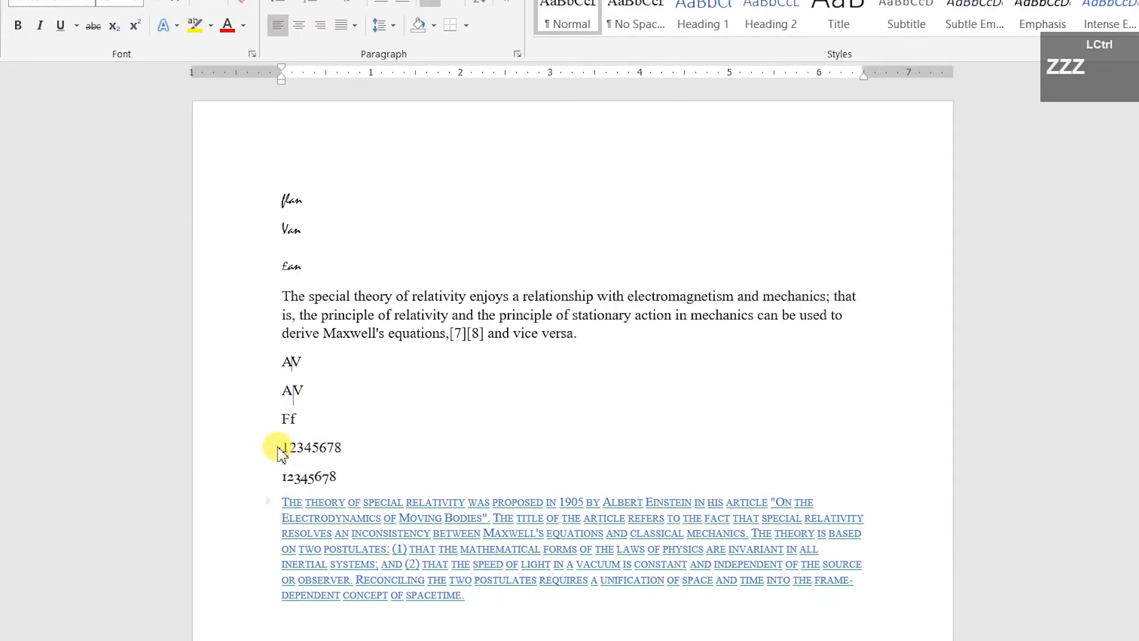
pyautogui.hotkey('ctrl', 'z')
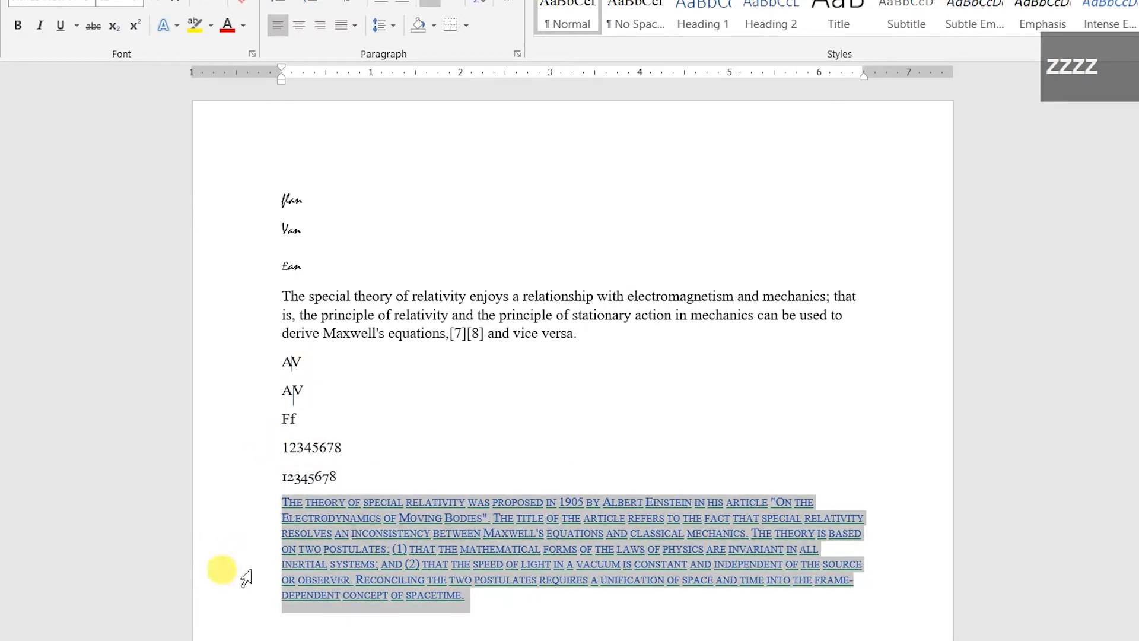
pyautogui.hotkey('ctrl', 'z')
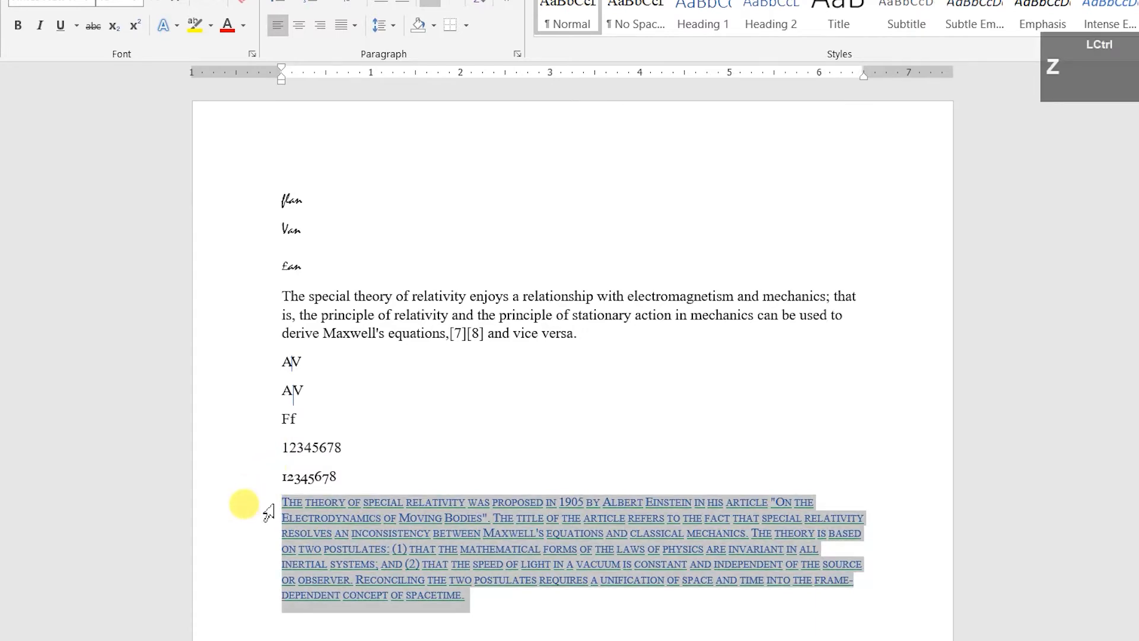
# In the blue paragraph's paragraph settings, try the Right-to-left direction and switch back to Left-to-right.
pyautogui.click(516, 55)
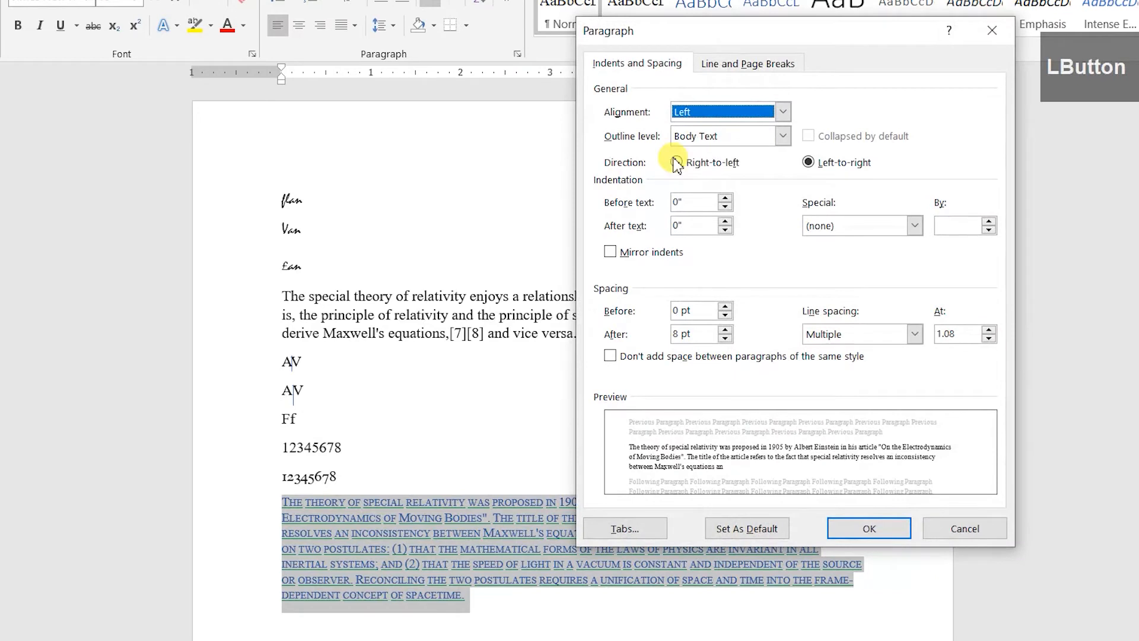
pyautogui.click(678, 162)
pyautogui.click(810, 163)
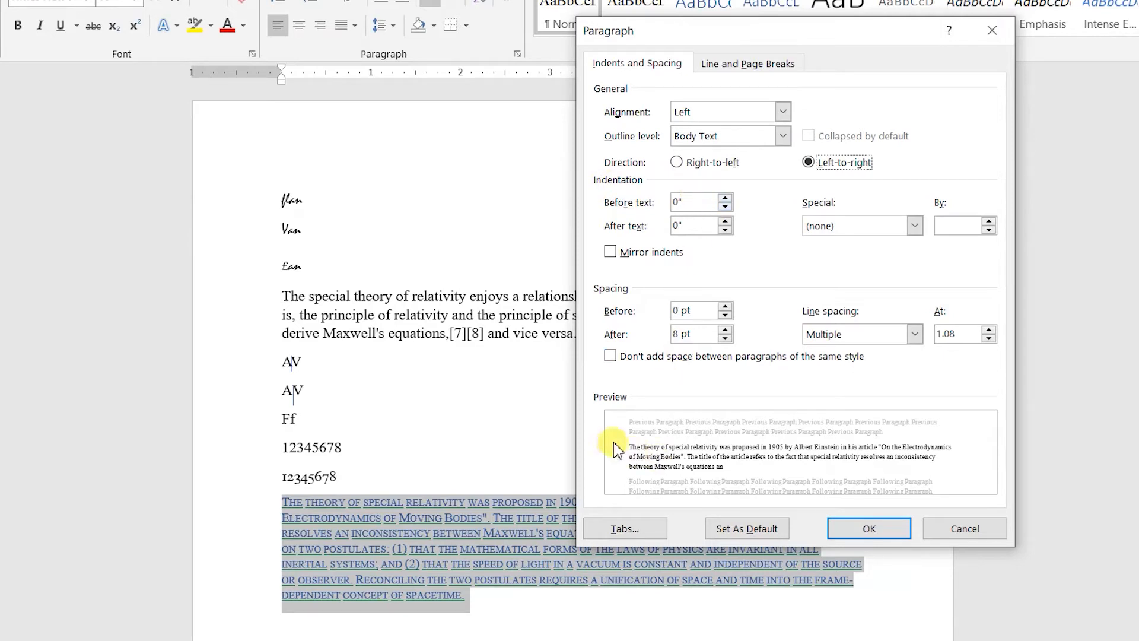
# Try a before-text indentation of 0.8" on the blue paragraph, reset it to 0 and apply the settings.
pyautogui.click(725, 198)
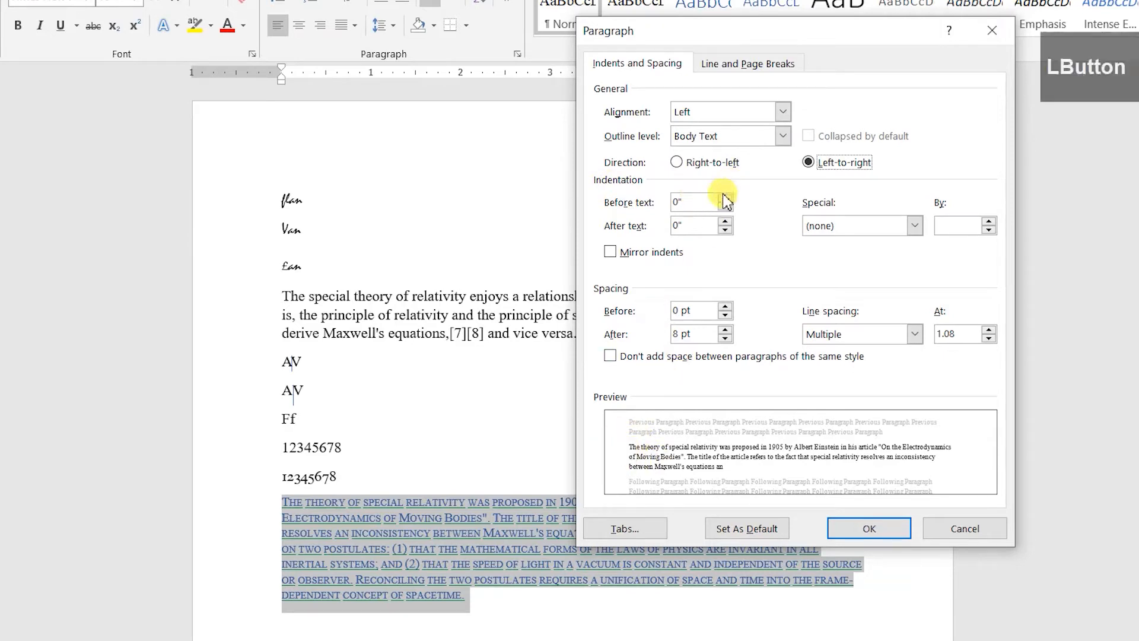
pyautogui.click(725, 198)
pyautogui.click(725, 199)
pyautogui.click(725, 198)
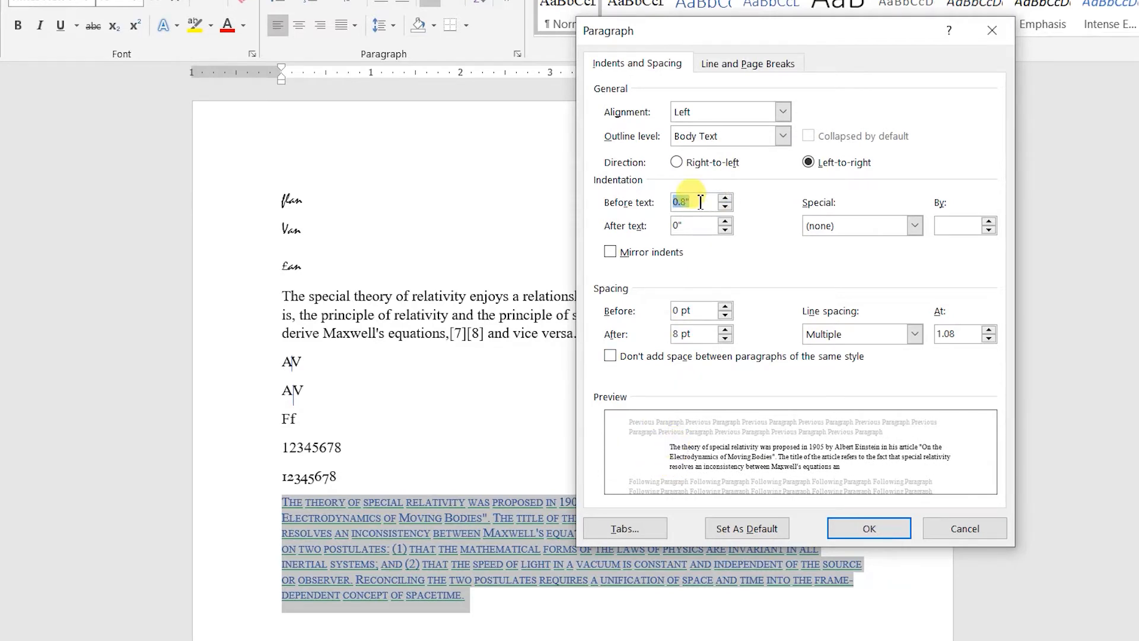
pyautogui.press('BackSpace')
pyautogui.write('0')
pyautogui.press('Return')
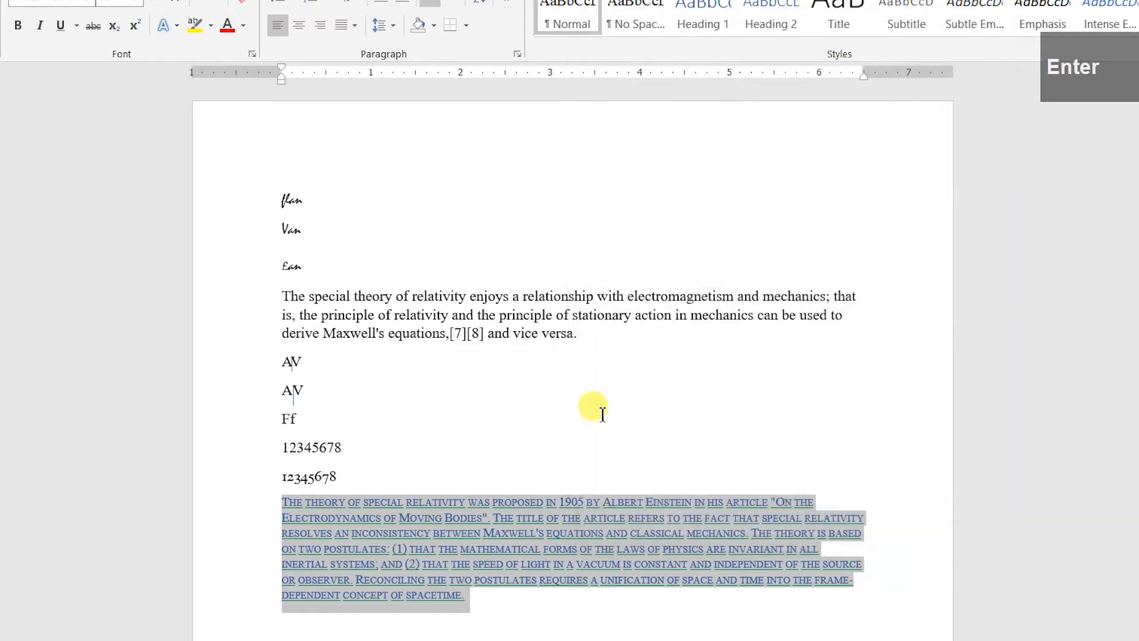
# Try an after-text indentation of 1.2" in the blue paragraph's paragraph settings.
pyautogui.click(517, 55)
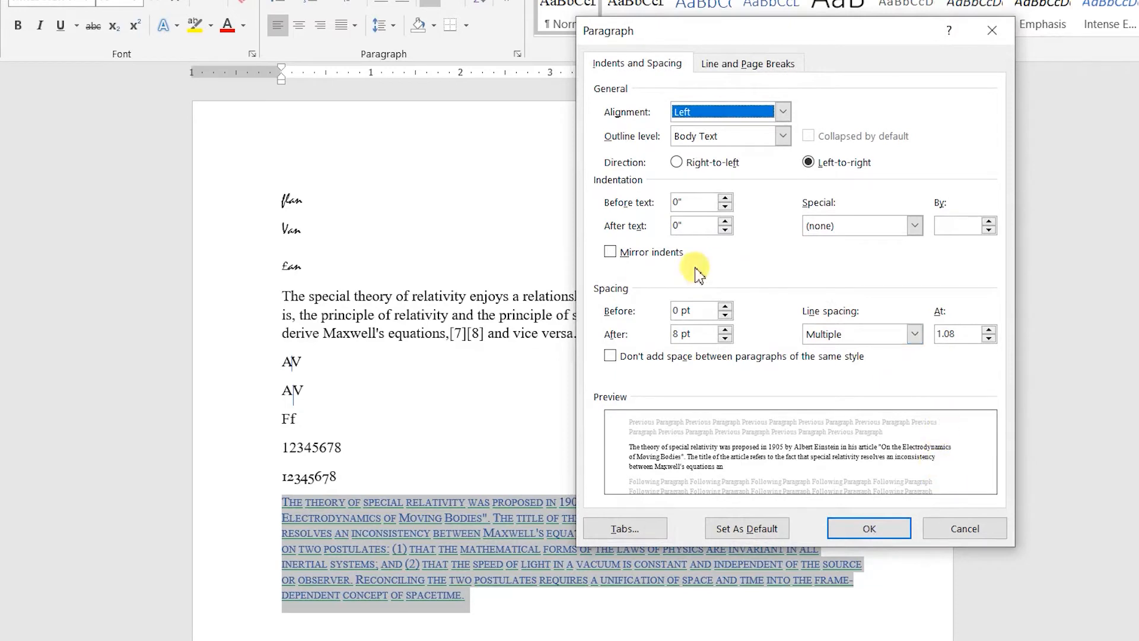
pyautogui.click(725, 221)
pyautogui.click(725, 221)
pyautogui.click(724, 220)
pyautogui.click(724, 221)
pyautogui.click(725, 220)
pyautogui.click(725, 221)
pyautogui.click(725, 221)
pyautogui.click(725, 221)
pyautogui.click(724, 221)
pyautogui.click(724, 221)
pyautogui.click(725, 222)
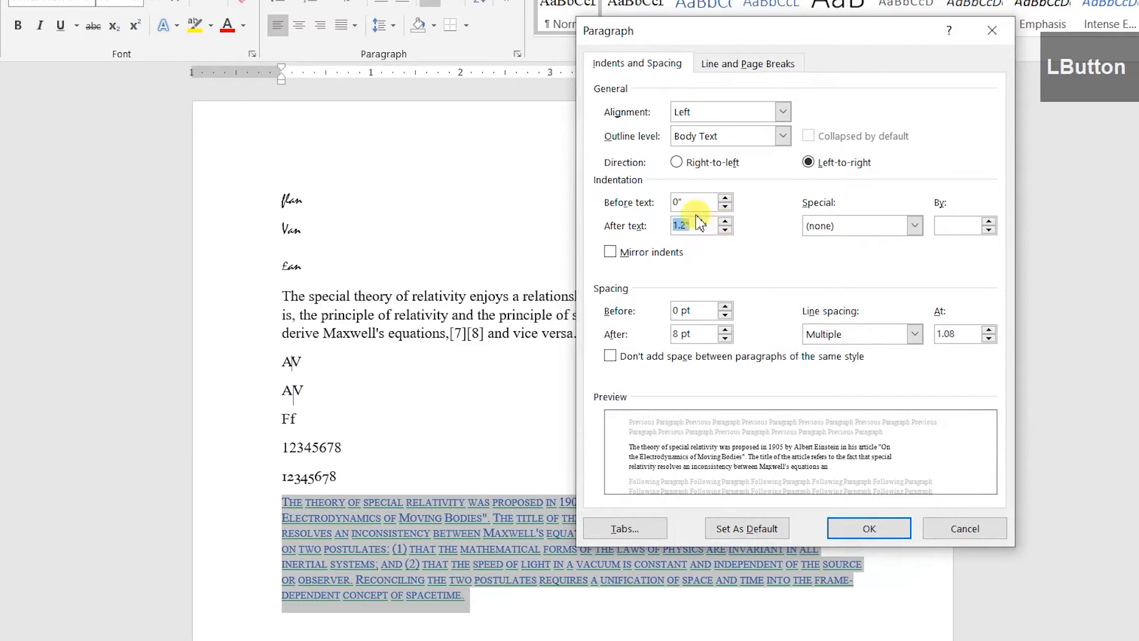
pyautogui.write('4')
pyautogui.click(714, 248)
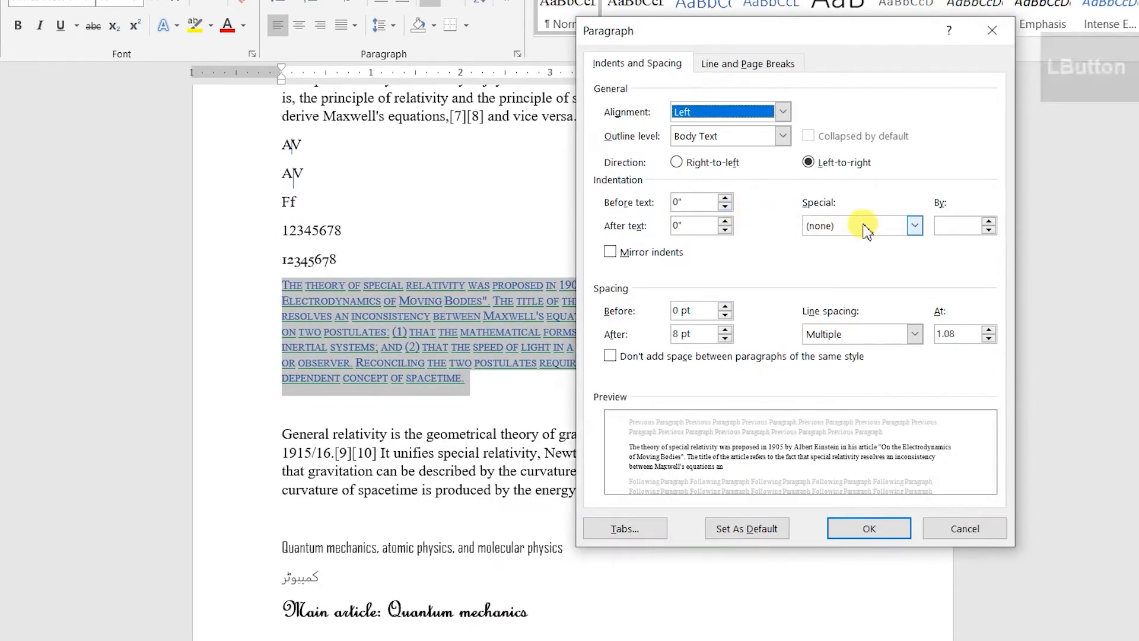
# Try the First line special indent on the blue paragraph and set it to Hanging by 0.5".
pyautogui.click(865, 230)
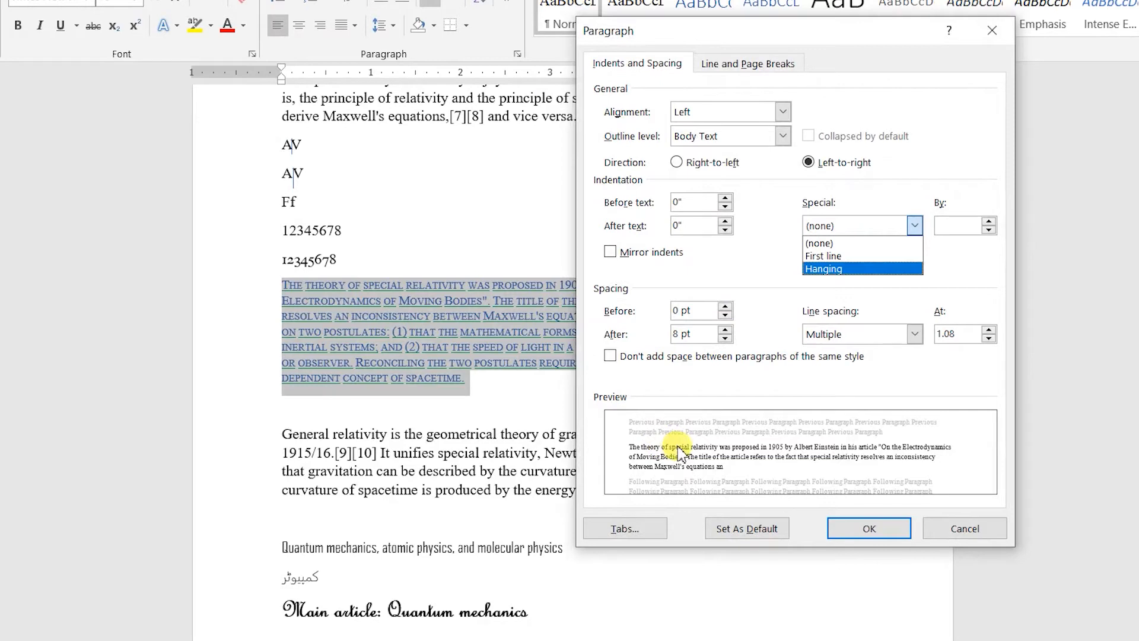
pyautogui.click(827, 256)
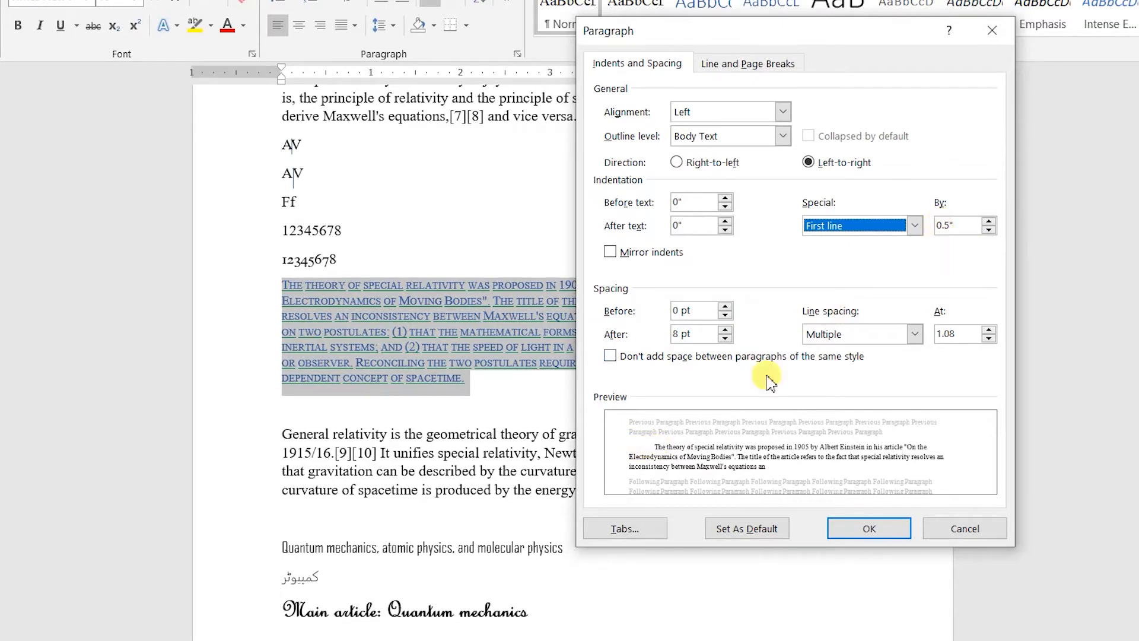
pyautogui.click(902, 228)
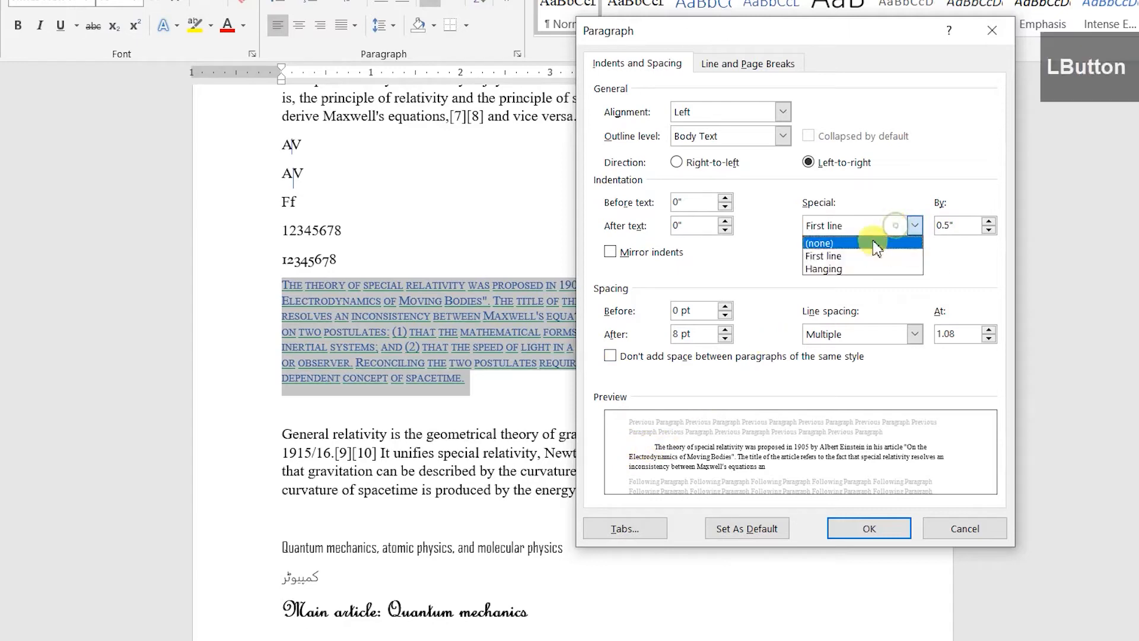
pyautogui.click(860, 270)
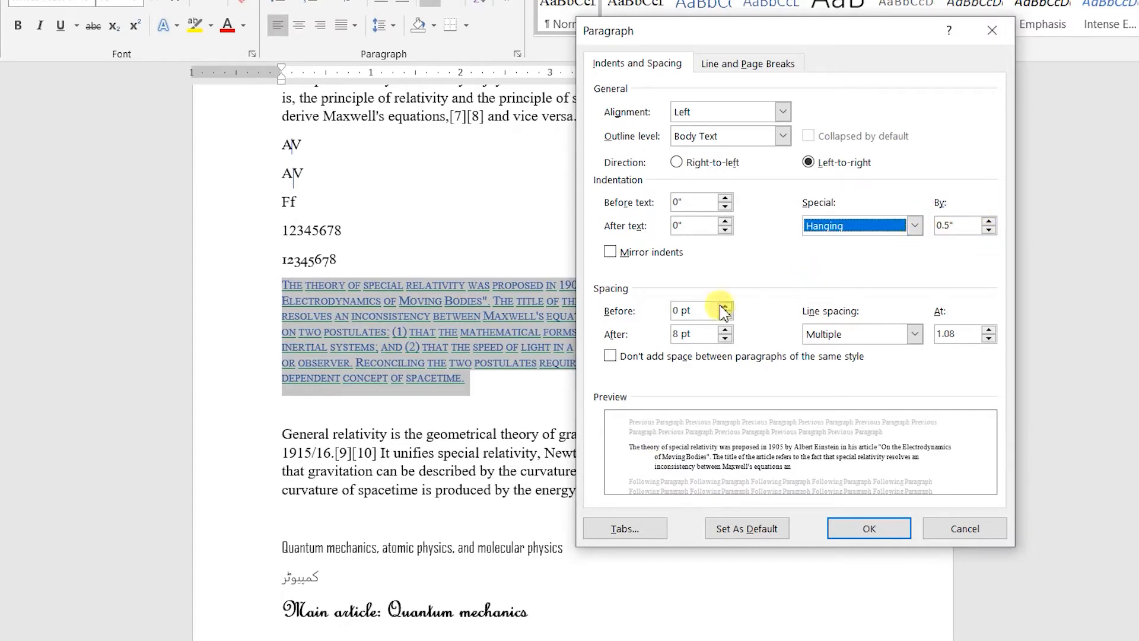
# Set the blue paragraph's spacing after to 0 pt, try 1.5 lines and At least line spacing, and apply Double.
pyautogui.click(725, 338)
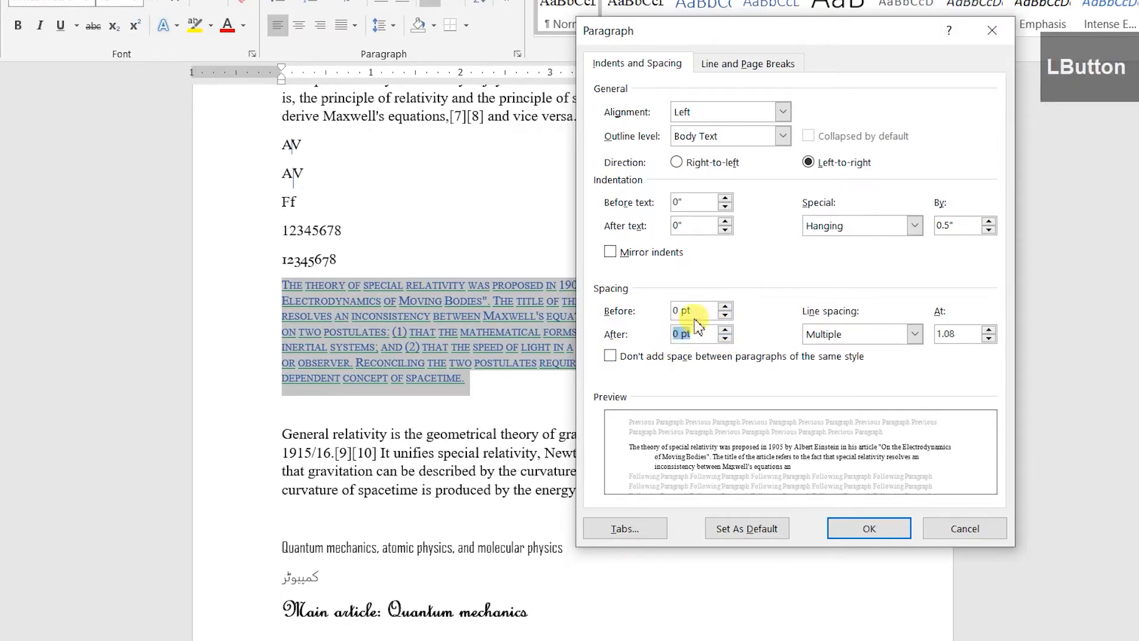
pyautogui.click(848, 335)
pyautogui.click(849, 335)
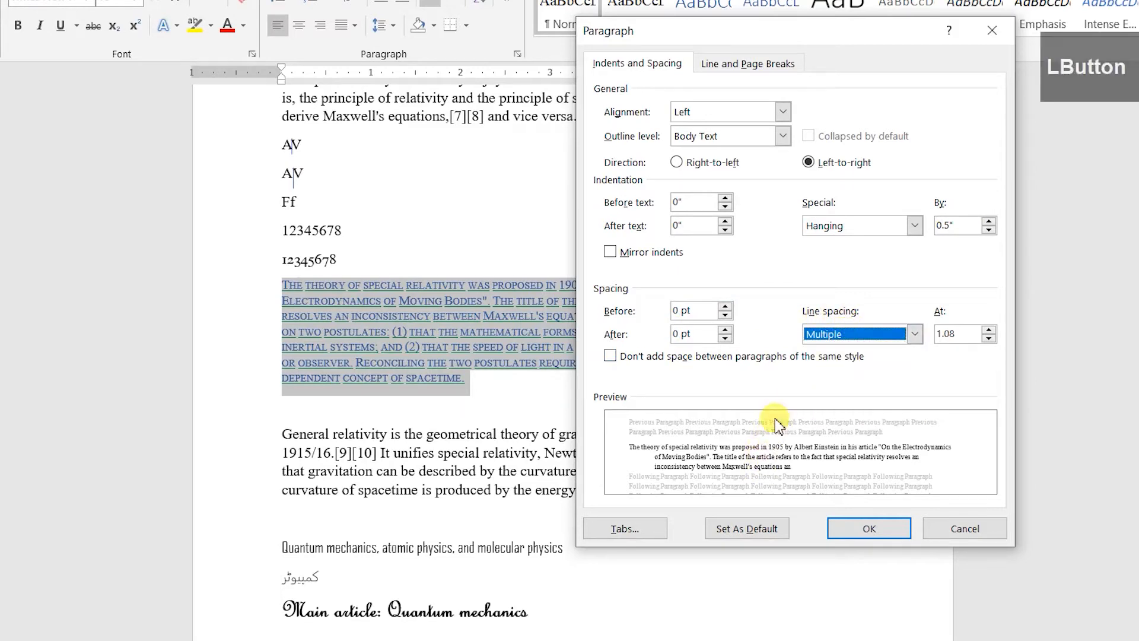
pyautogui.click(824, 335)
pyautogui.click(821, 365)
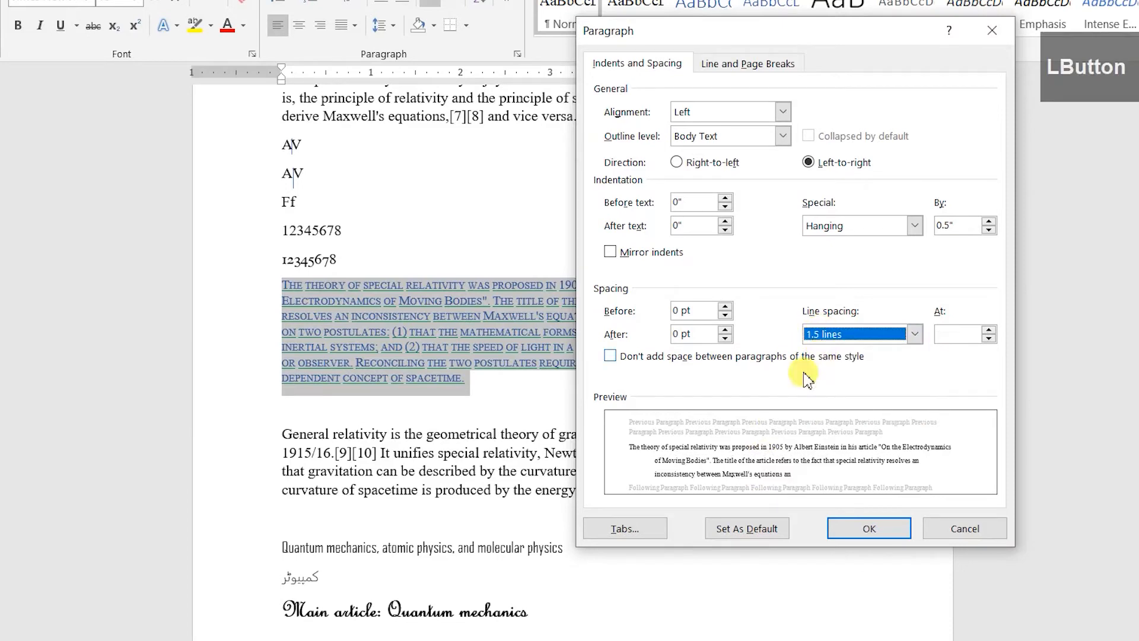
pyautogui.click(826, 332)
pyautogui.click(821, 390)
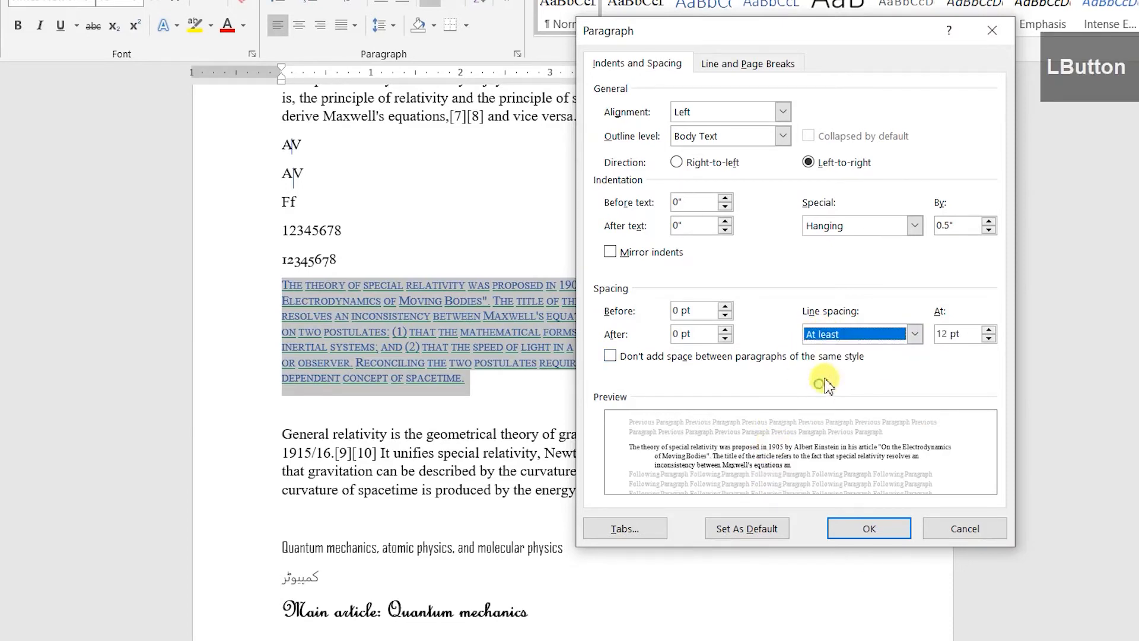
pyautogui.click(856, 335)
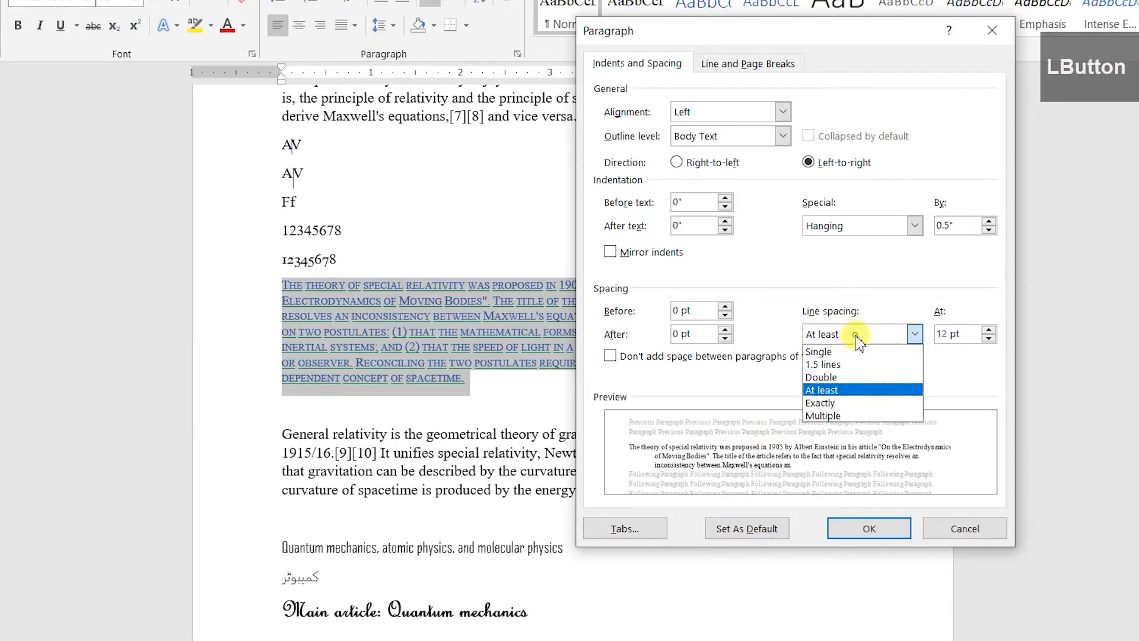
pyautogui.click(836, 376)
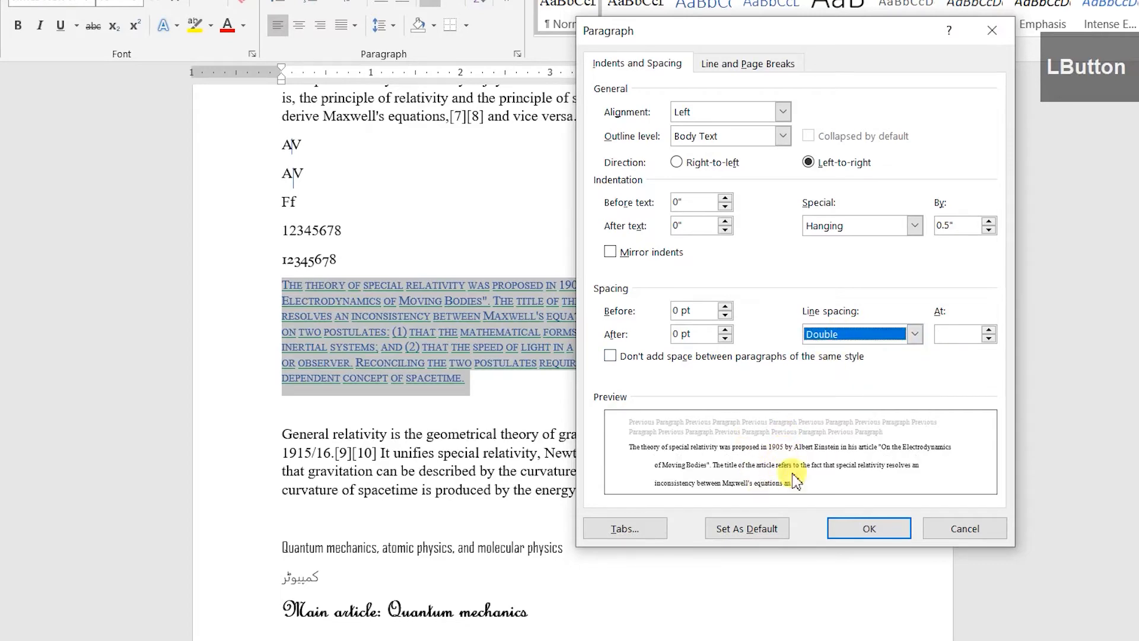
pyautogui.click(888, 530)
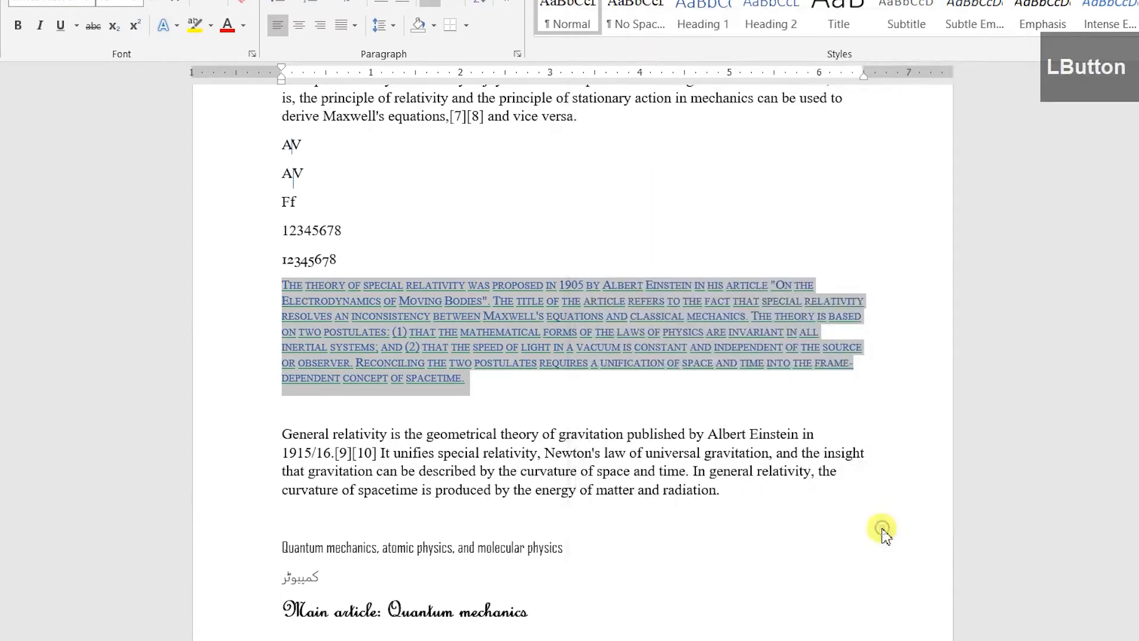
# Give the text from the blue paragraph through "Main article: Quantum mechanics" Double line spacing, 12 pt after, and no added space between same-style paragraphs.
pyautogui.moveTo(264, 339); pyautogui.dragTo(233, 579)
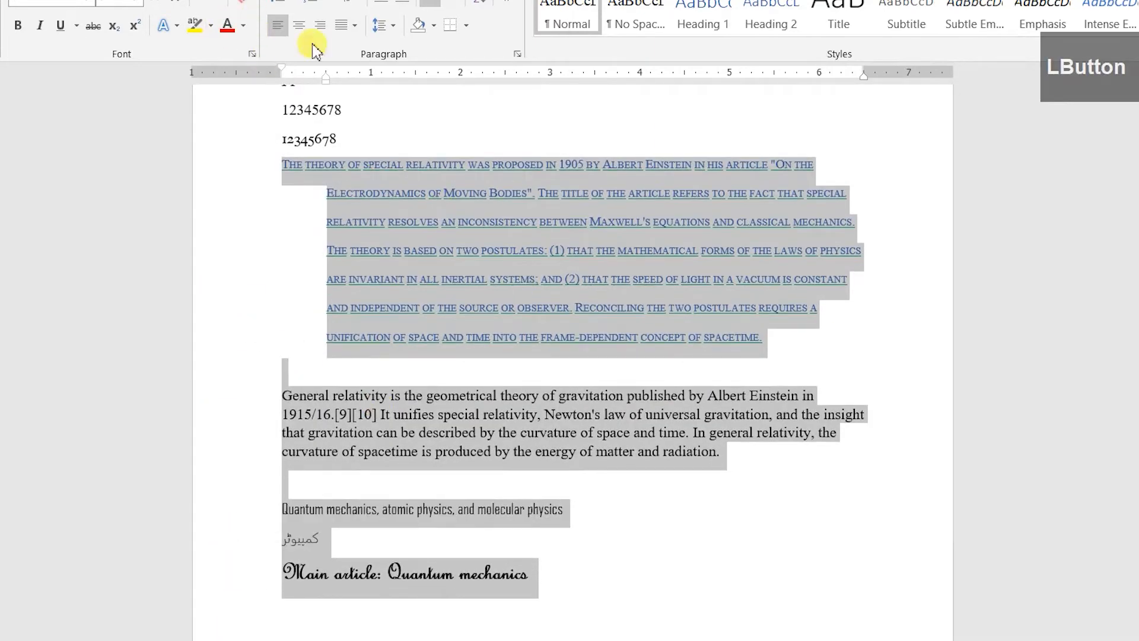
pyautogui.click(518, 54)
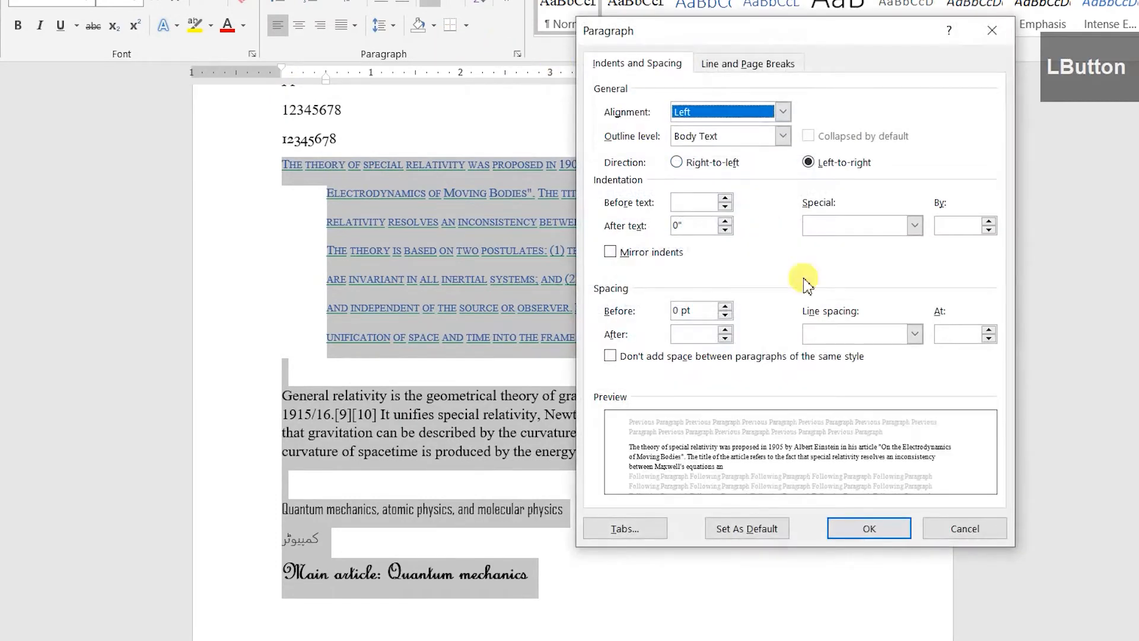
pyautogui.click(819, 333)
pyautogui.click(846, 379)
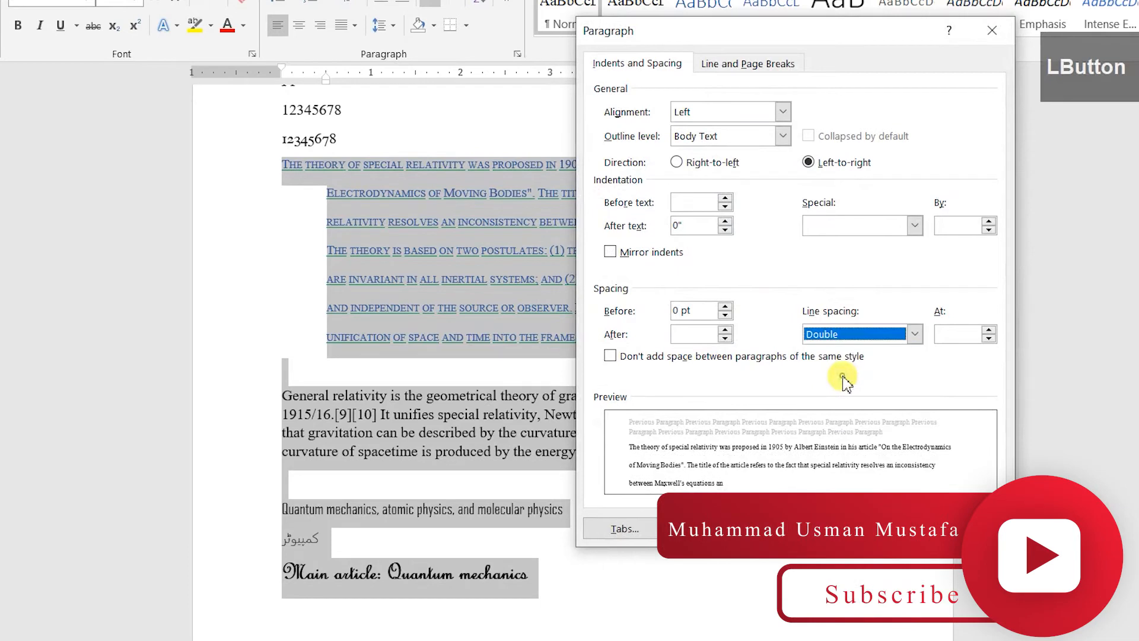
pyautogui.click(613, 356)
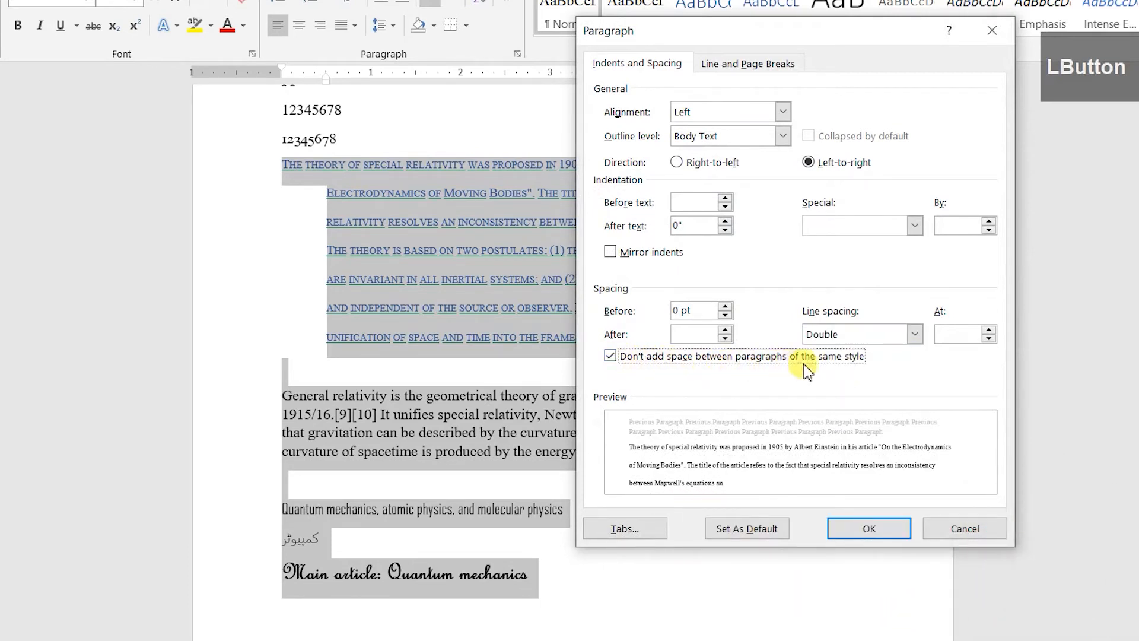
pyautogui.click(725, 328)
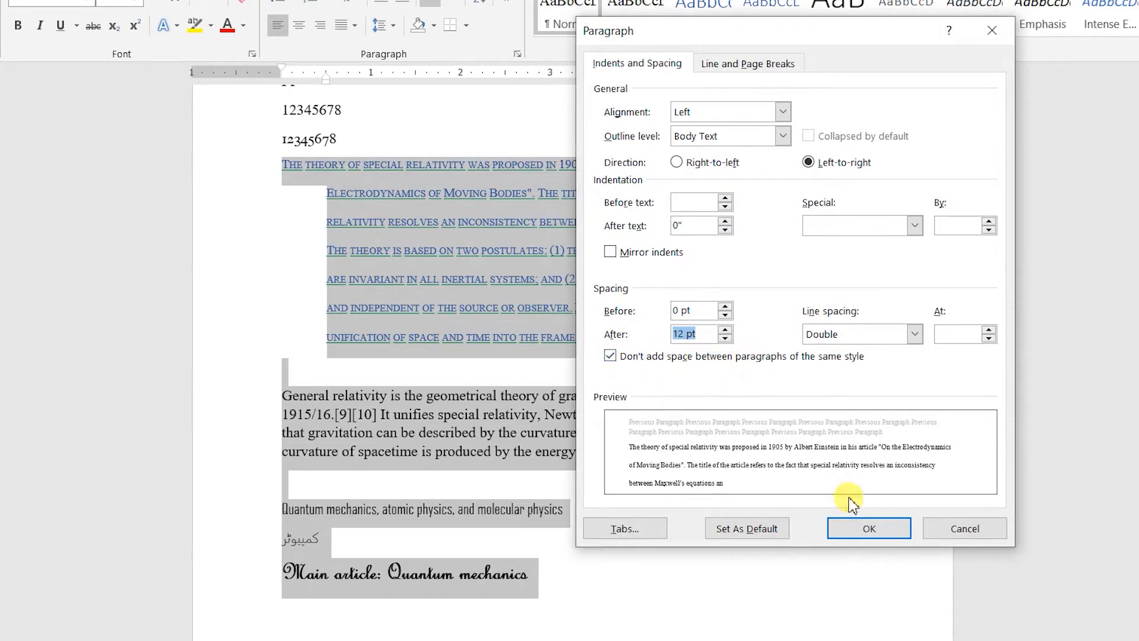
pyautogui.click(863, 527)
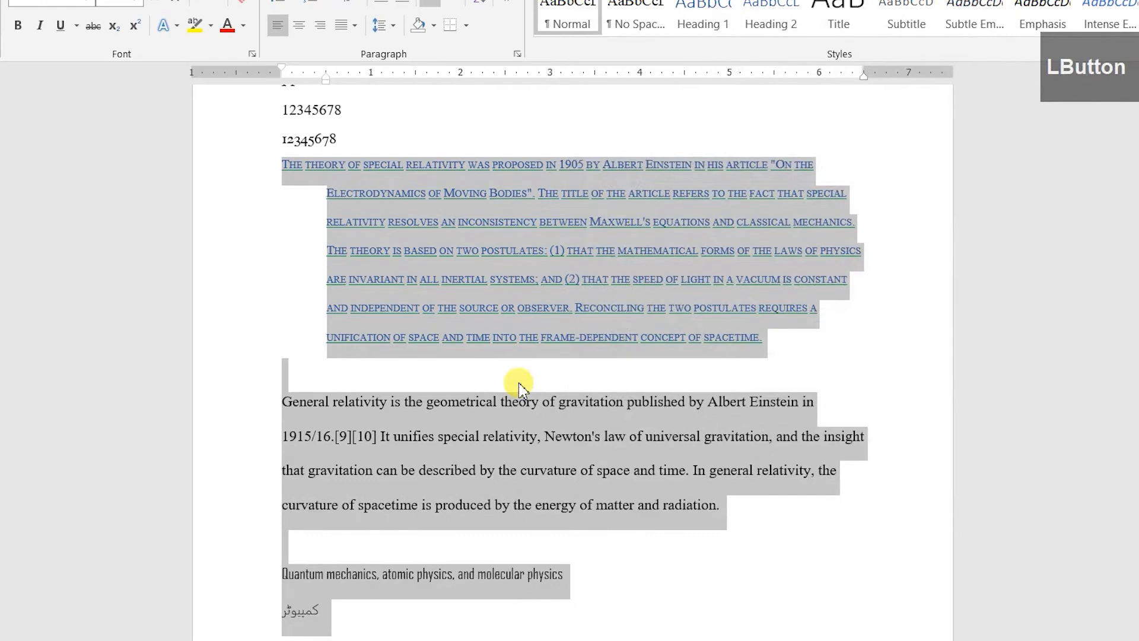
# Look over the Line and Page Breaks options in the selected text's paragraph settings.
pyautogui.scroll(-3, 521, 381)
pyautogui.scroll(2, 521, 386)
pyautogui.scroll(3, 519, 389)
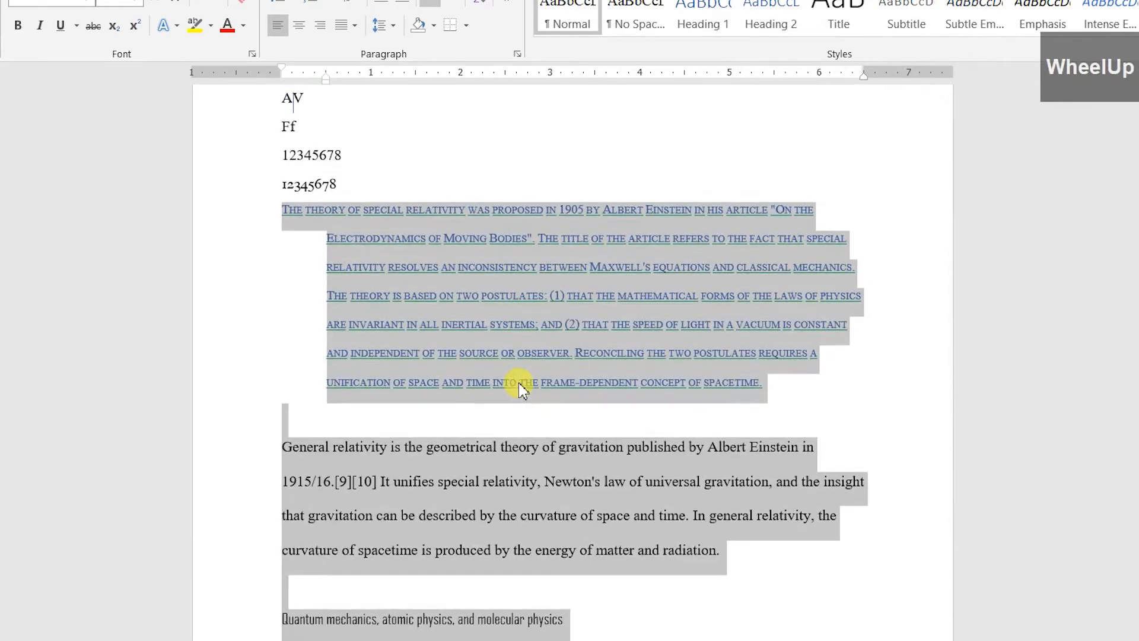
pyautogui.click(517, 55)
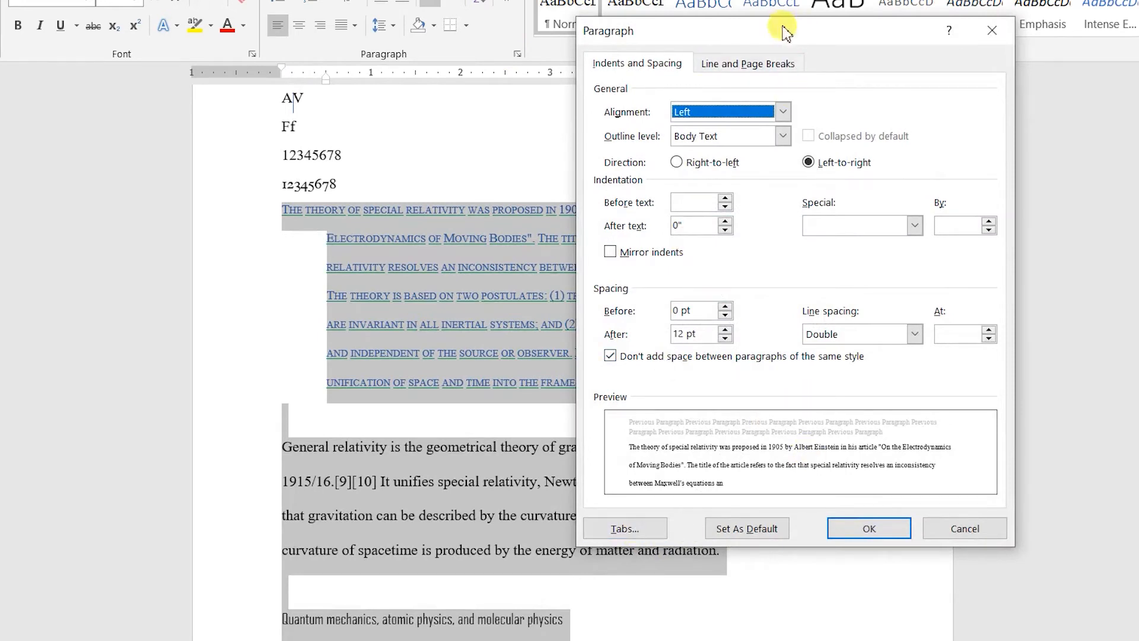
pyautogui.click(731, 71)
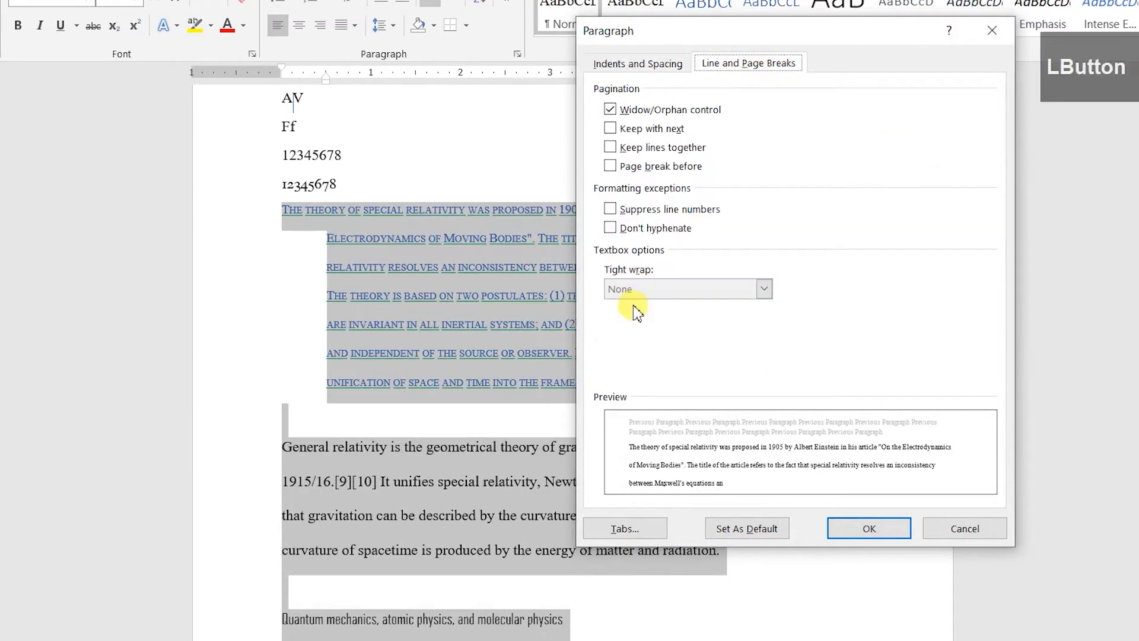
pyautogui.click(642, 65)
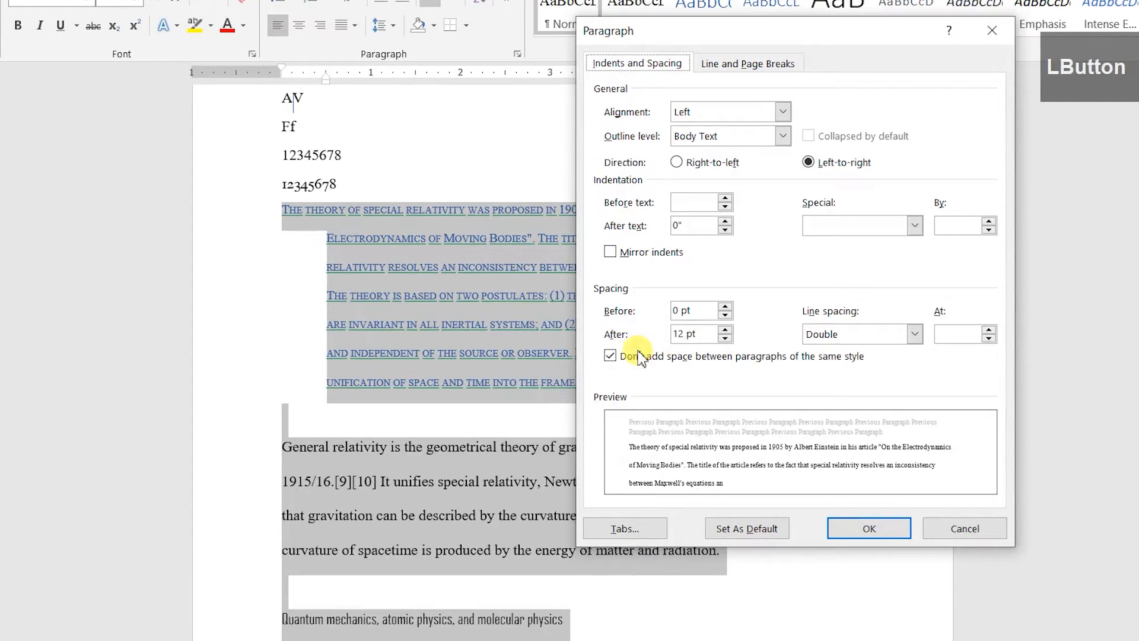
pyautogui.click(869, 528)
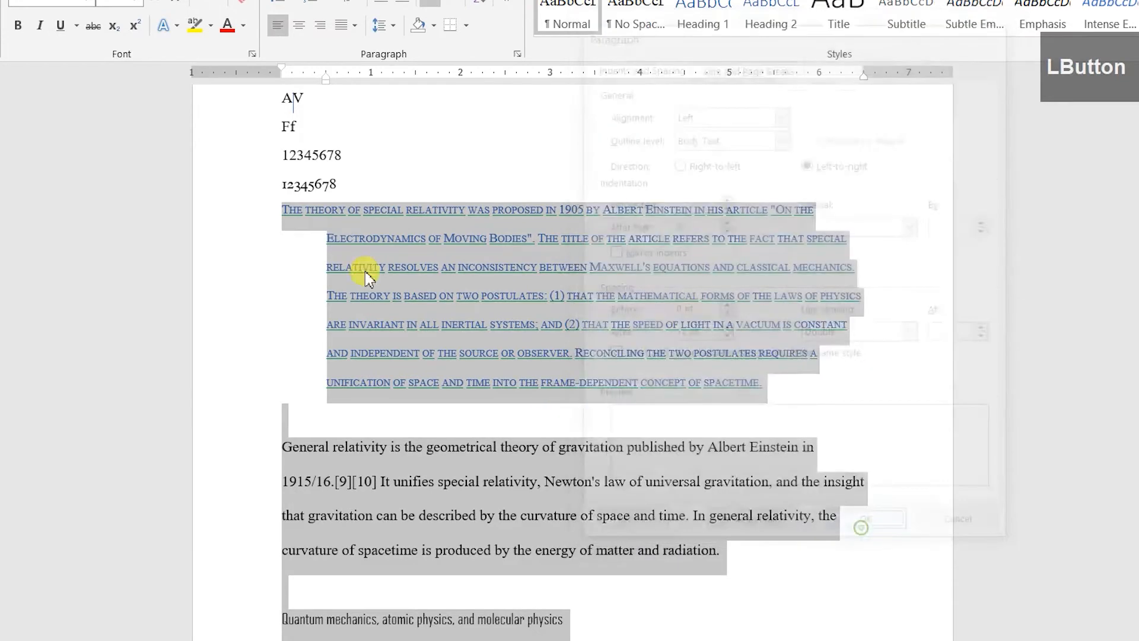
# Try the default tab spacing between 123 and 45678 in the first 12345678 line.
pyautogui.click(364, 272)
pyautogui.scroll(2, 330, 224)
pyautogui.moveTo(257, 290); pyautogui.dragTo(257, 324)
pyautogui.moveTo(1116, 638); pyautogui.dragTo(1128, 638)
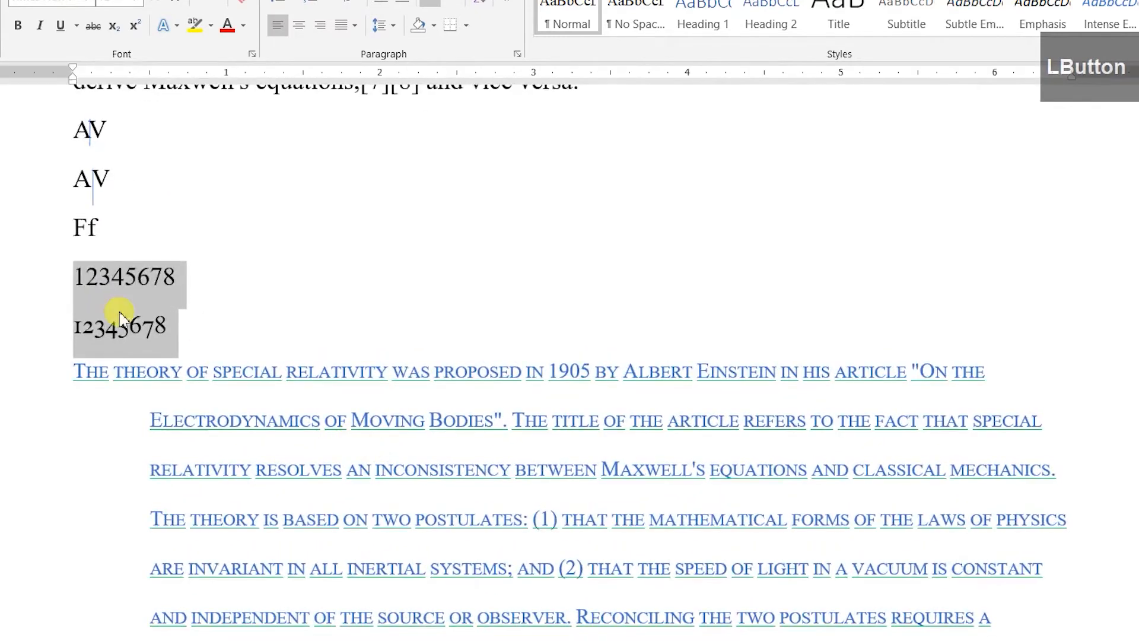
pyautogui.click(120, 317)
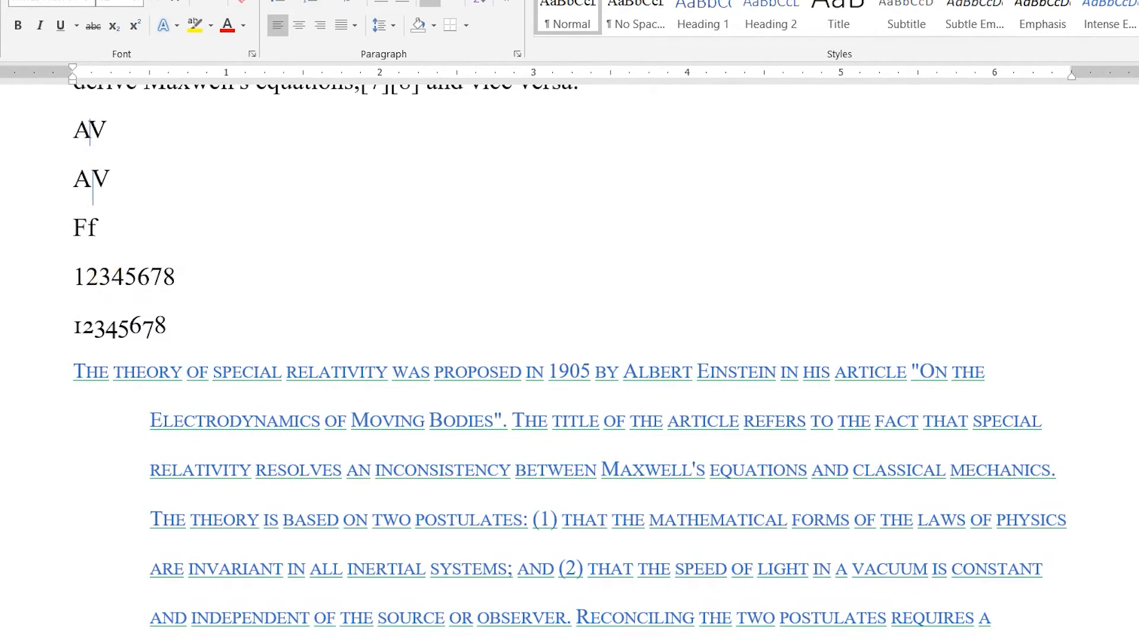
pyautogui.press('Tab')
pyautogui.press('Tab')
pyautogui.press('Tab')
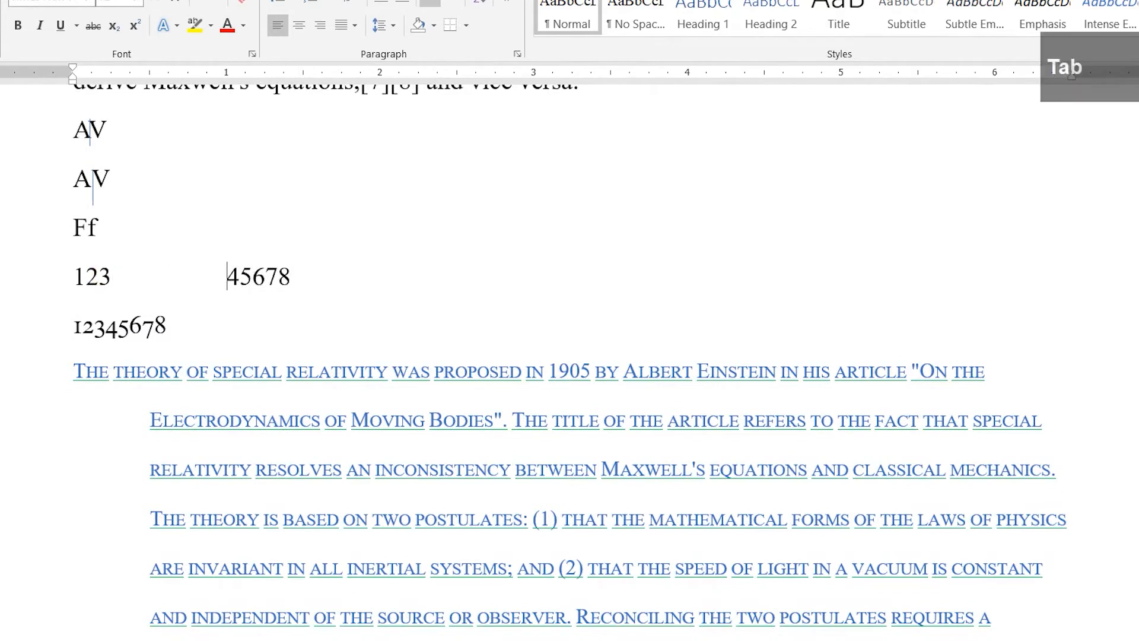
pyautogui.press('BackSpace')
pyautogui.press('BackSpace')
pyautogui.press('BackSpace')
pyautogui.press('Tab')
pyautogui.press('BackSpace')
pyautogui.press('Tab')
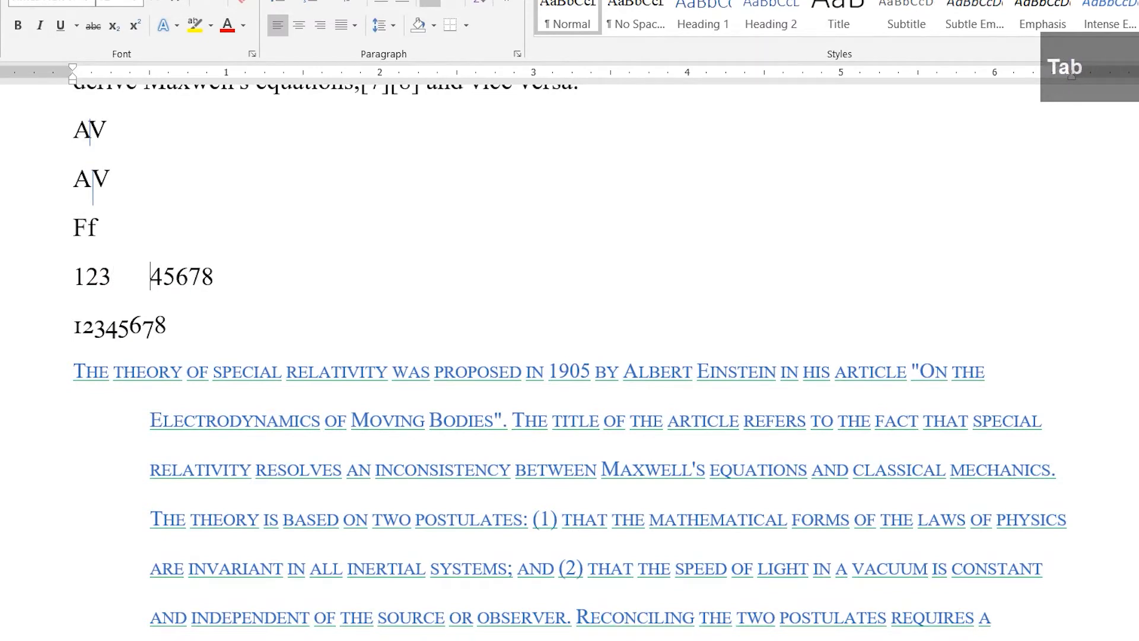
pyautogui.press('BackSpace')
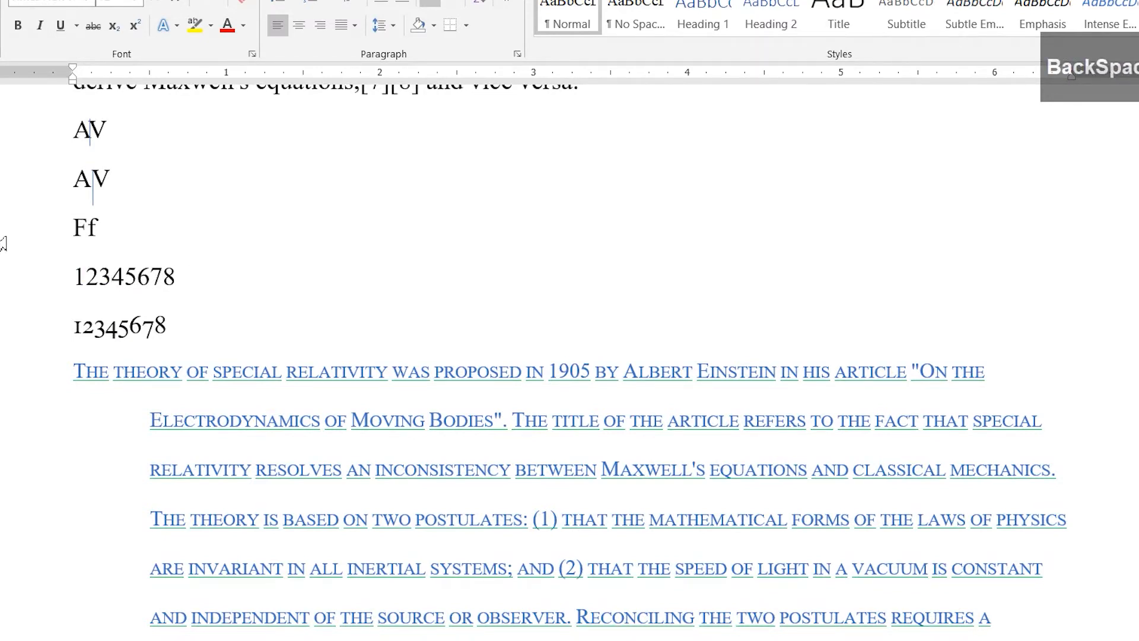
# Add a 2" left tab stop without a leader to the first 12345678 line and test it with a tab after 123.
pyautogui.click(516, 60)
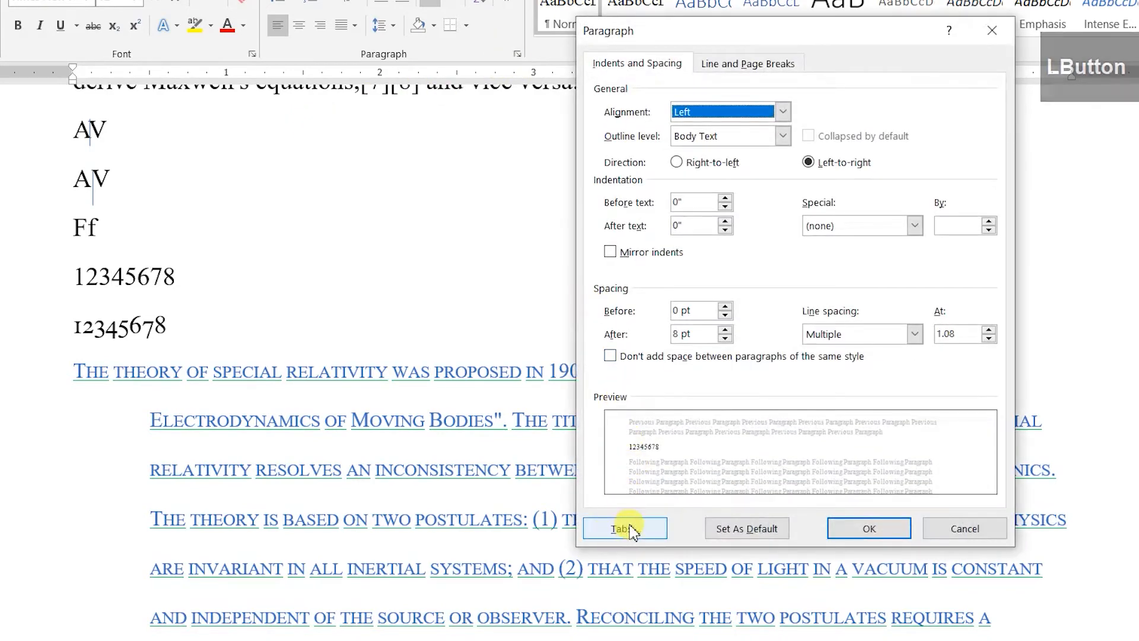
pyautogui.click(629, 529)
pyautogui.moveTo(238, 148); pyautogui.dragTo(473, 136)
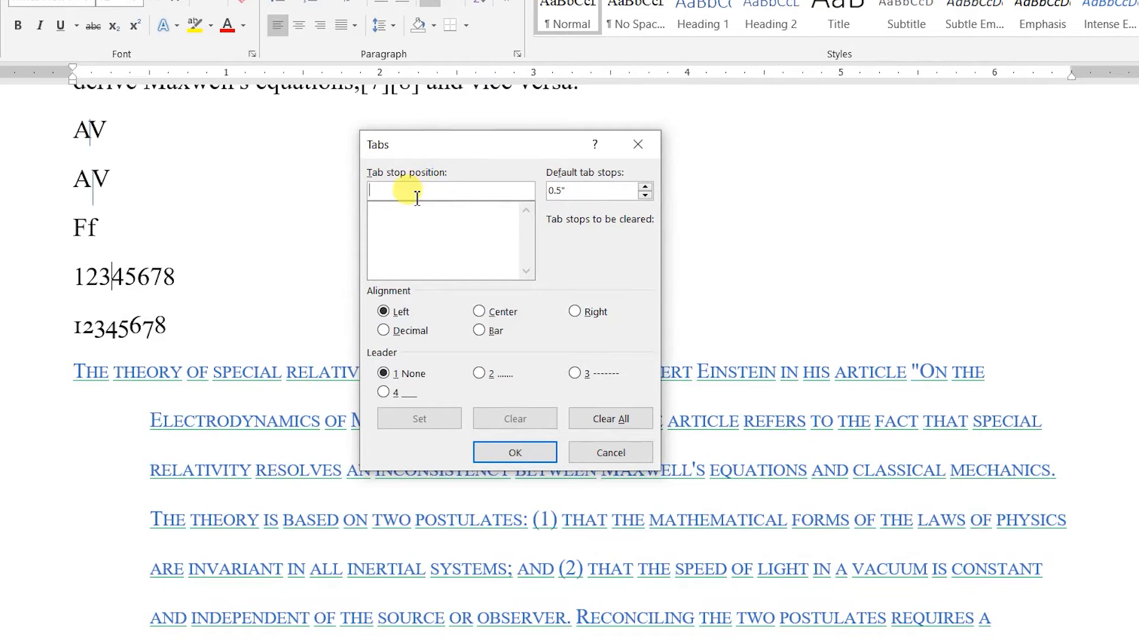
pyautogui.write('2')
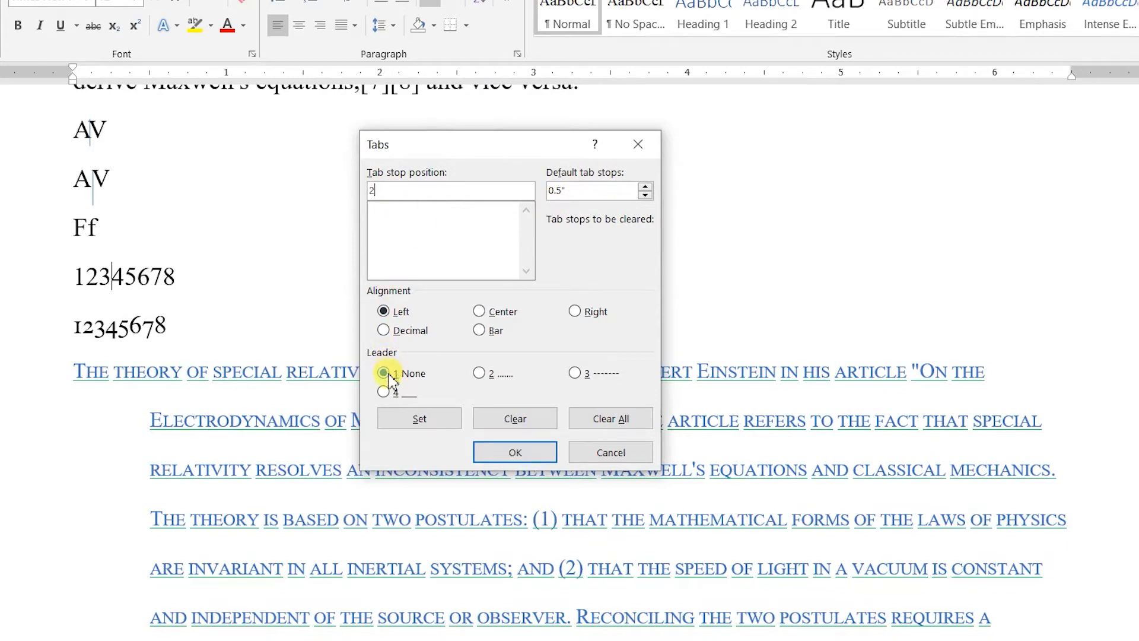
pyautogui.click(510, 452)
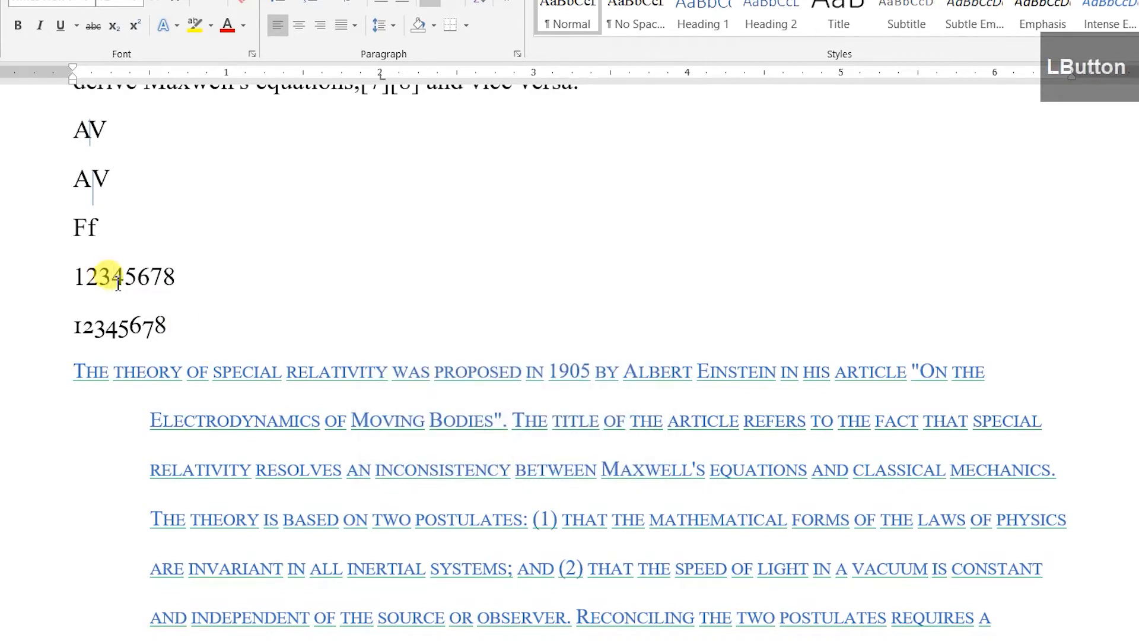
pyautogui.press('Tab')
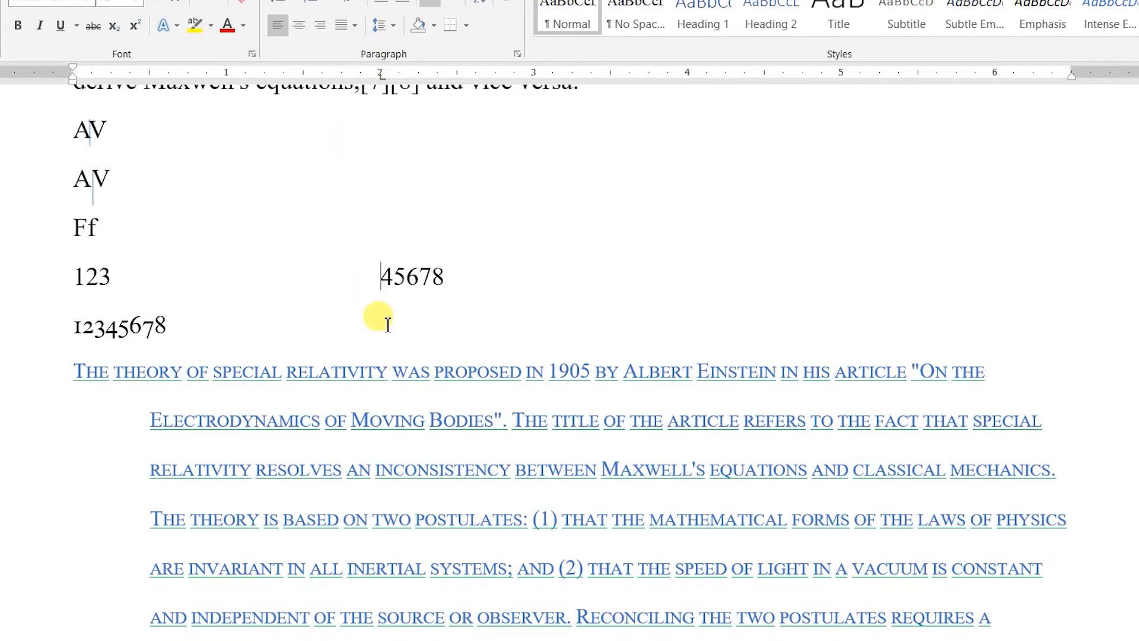
pyautogui.press('BackSpace')
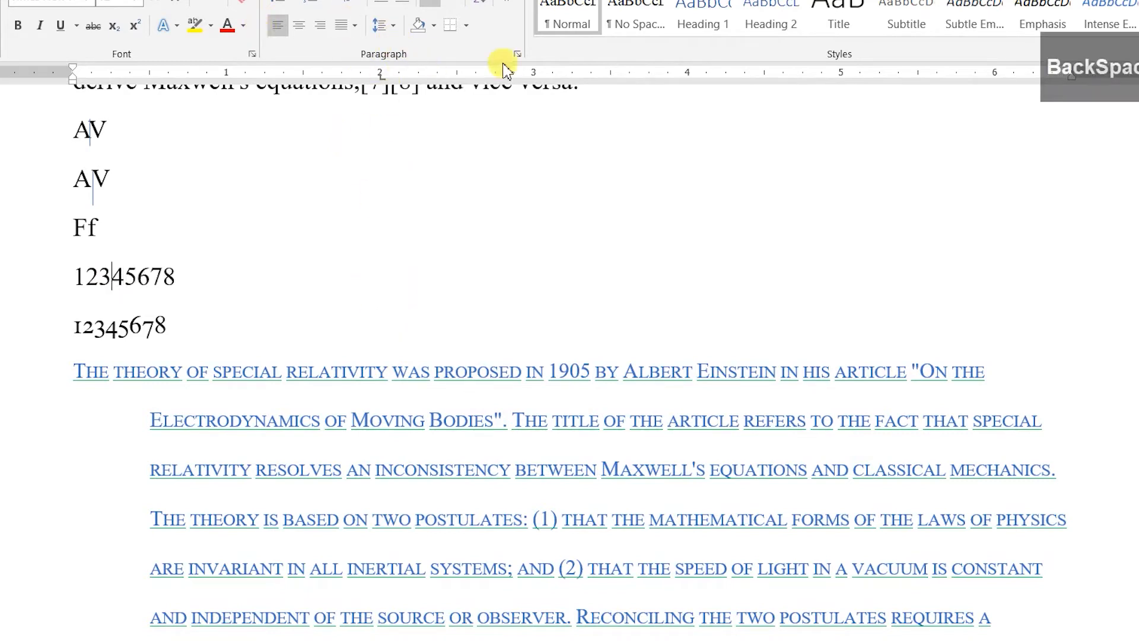
# Give the first number line's 2" tab stop the dotted leader (2) and insert a tab after 123.
pyautogui.click(517, 53)
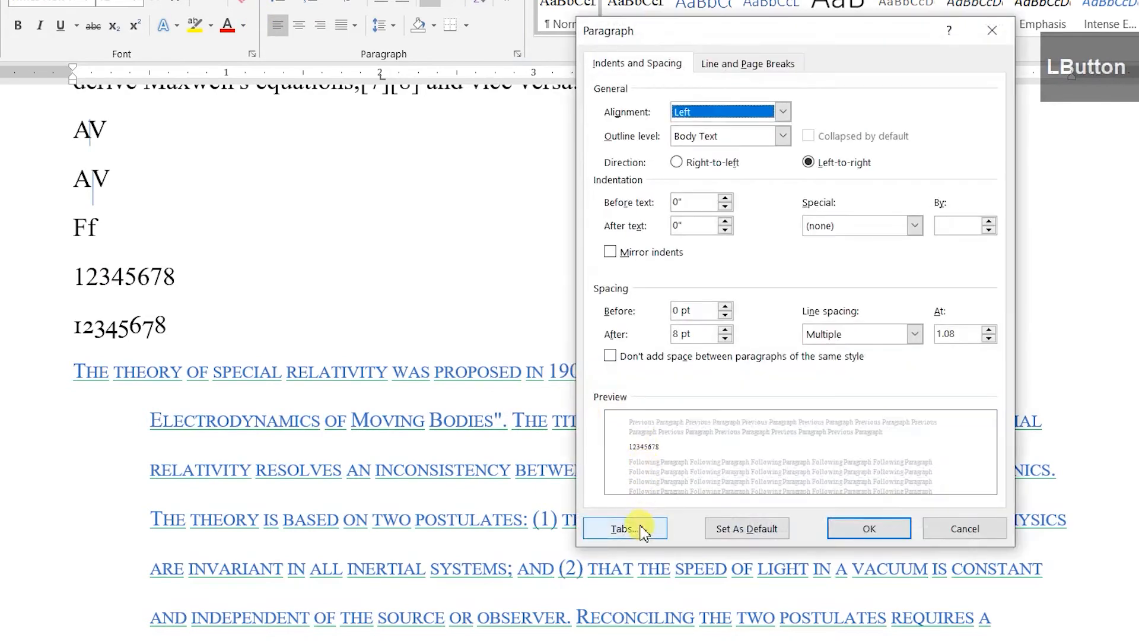
pyautogui.click(642, 529)
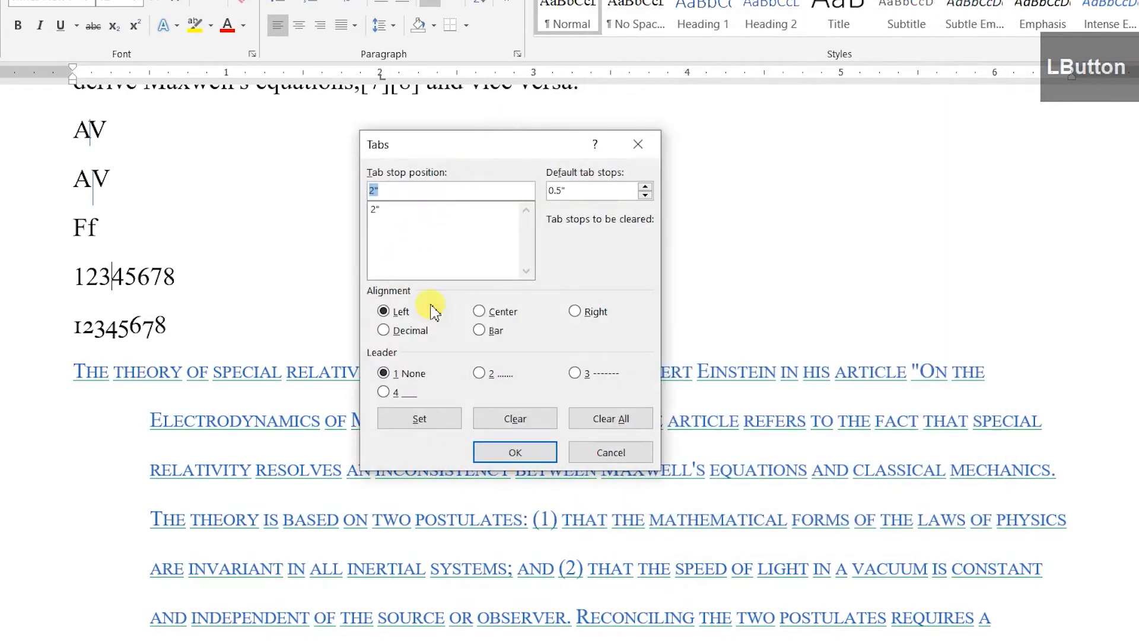
pyautogui.click(481, 376)
pyautogui.click(516, 452)
pyautogui.press('Tab')
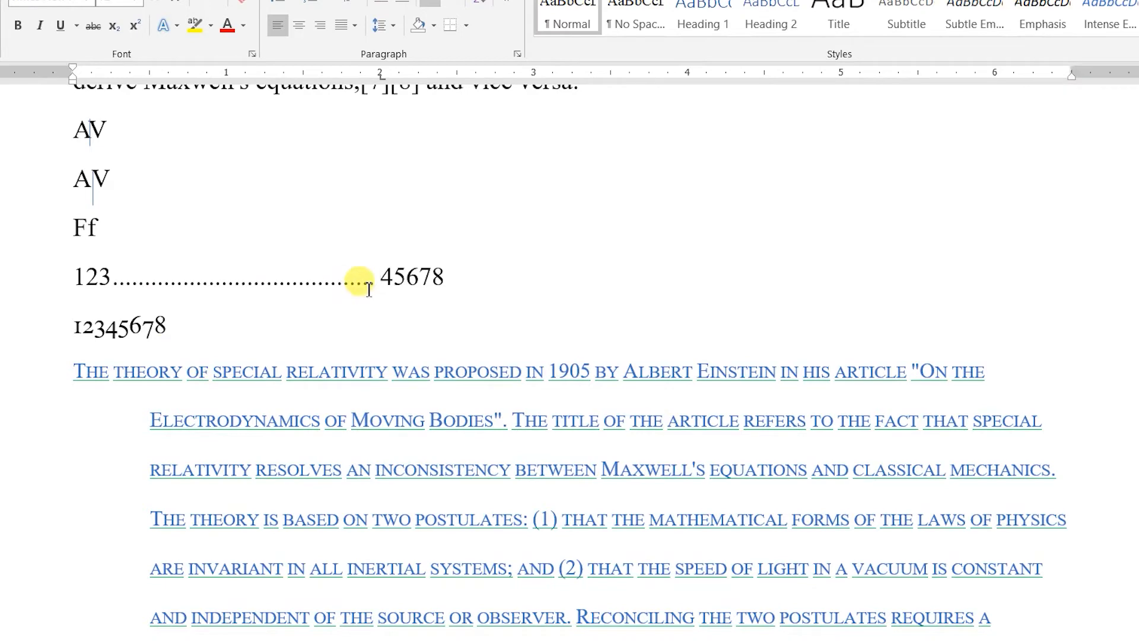
# Add a 2" left tab stop with the underline leader (4) to the second number line and insert a tab after 123456.
pyautogui.click(148, 330)
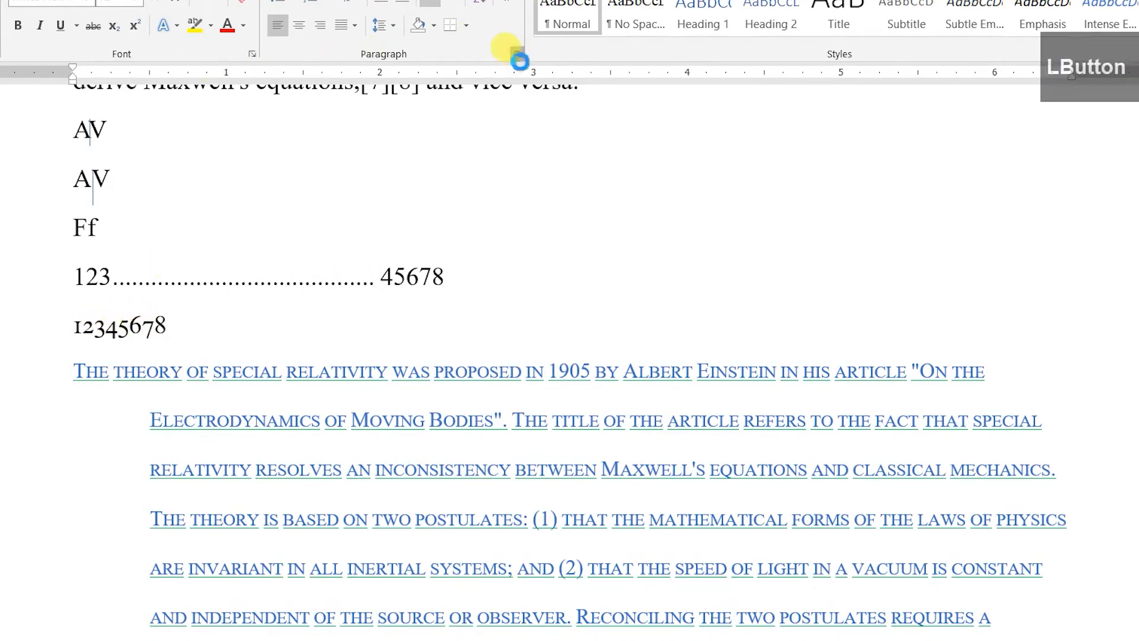
pyautogui.click(518, 55)
pyautogui.click(635, 528)
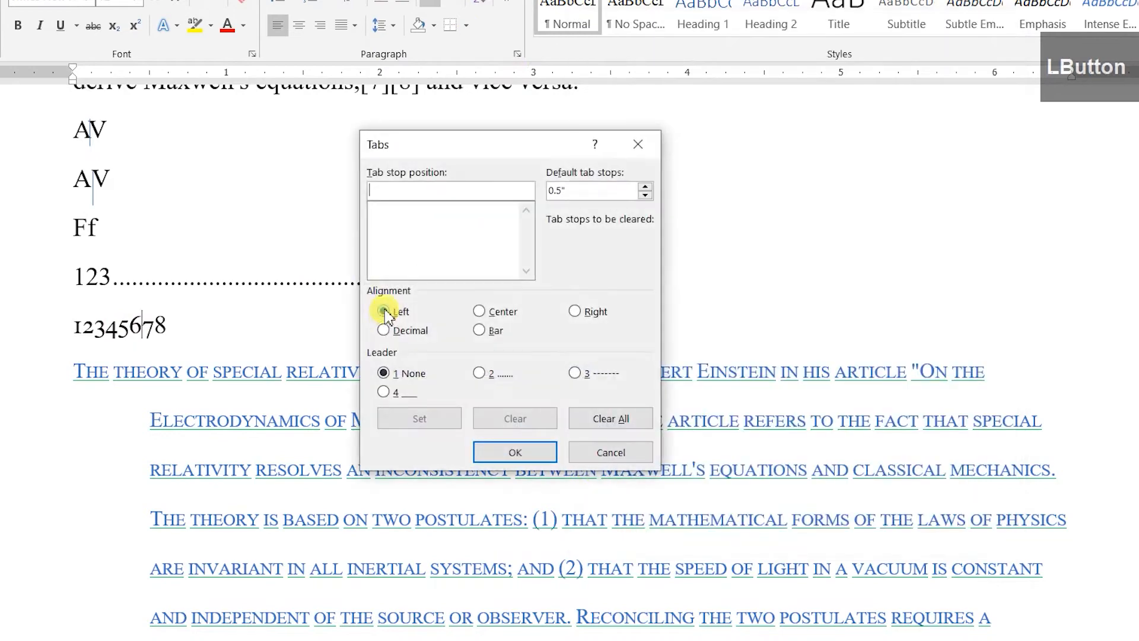
pyautogui.write('2')
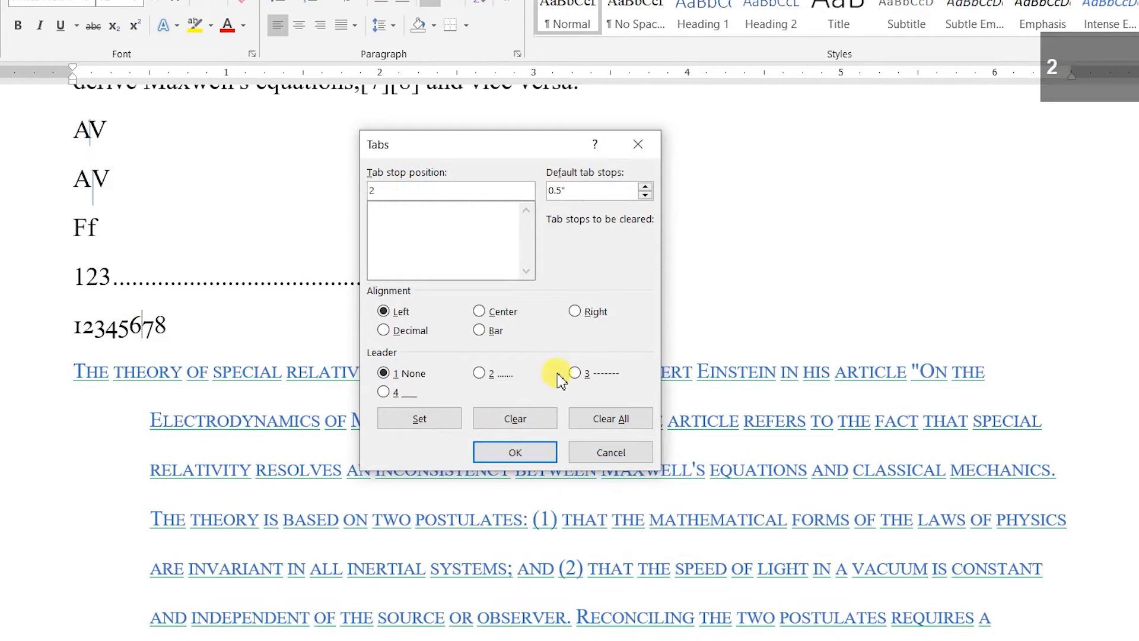
pyautogui.click(383, 392)
pyautogui.click(514, 451)
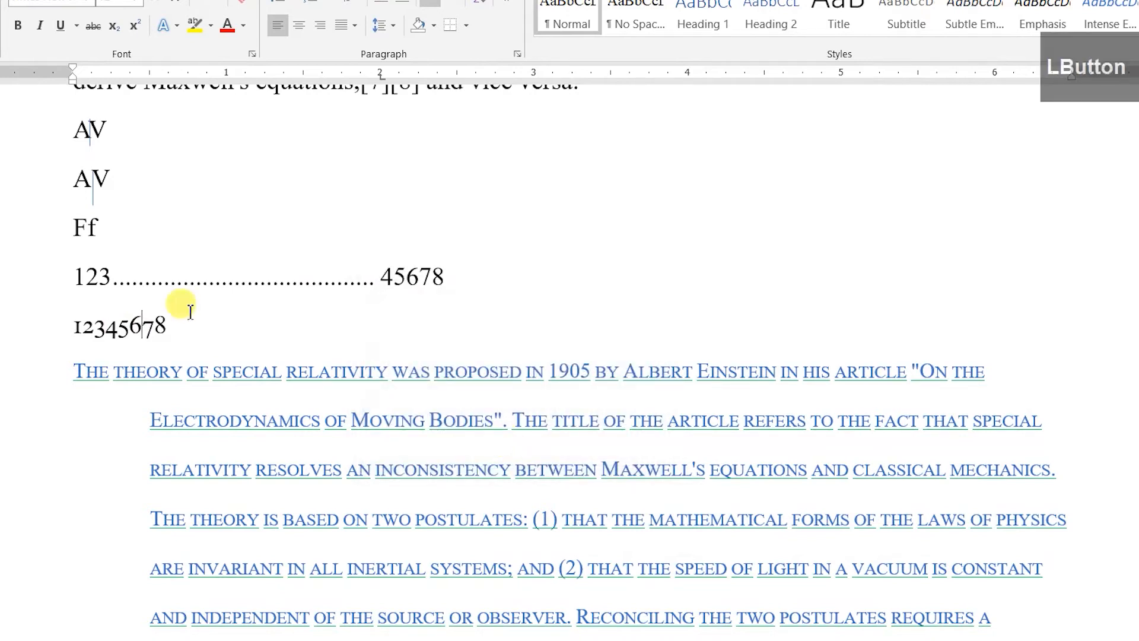
pyautogui.press('Tab')
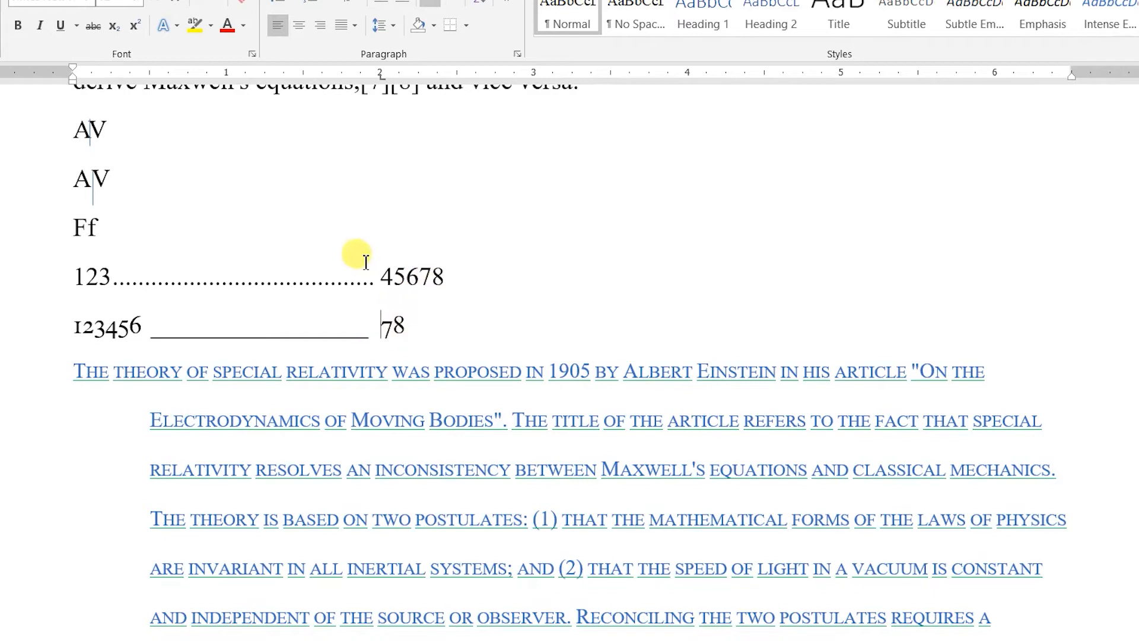
# Remove the tab from the first number line, set its 2" tab stop to Right alignment, and reinsert the tab after 123.
pyautogui.click(374, 284)
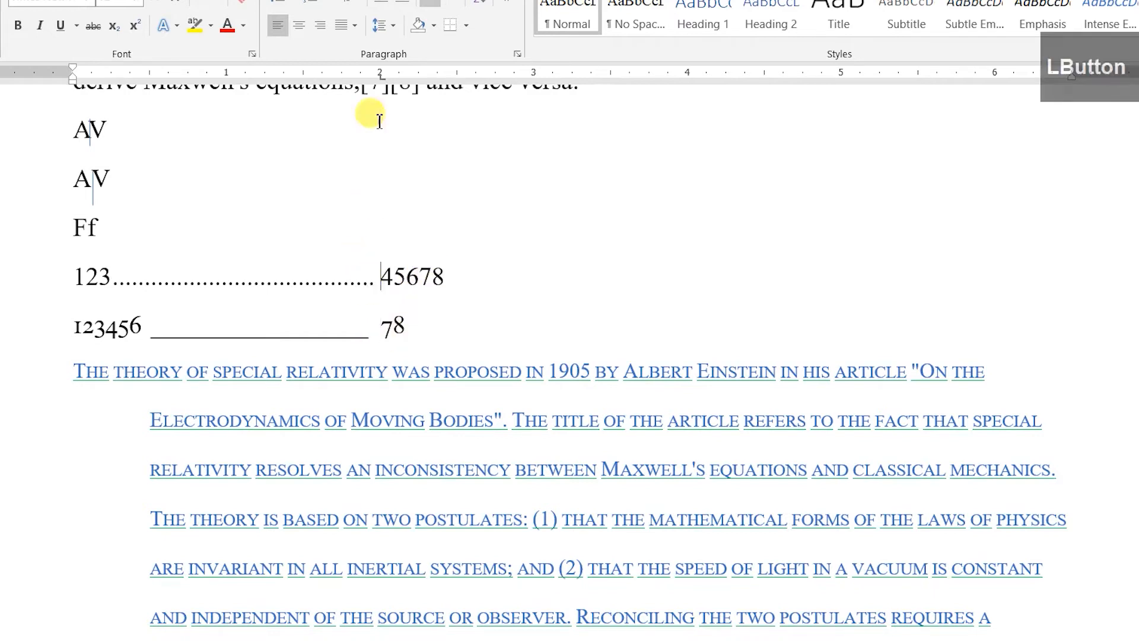
pyautogui.press('BackSpace')
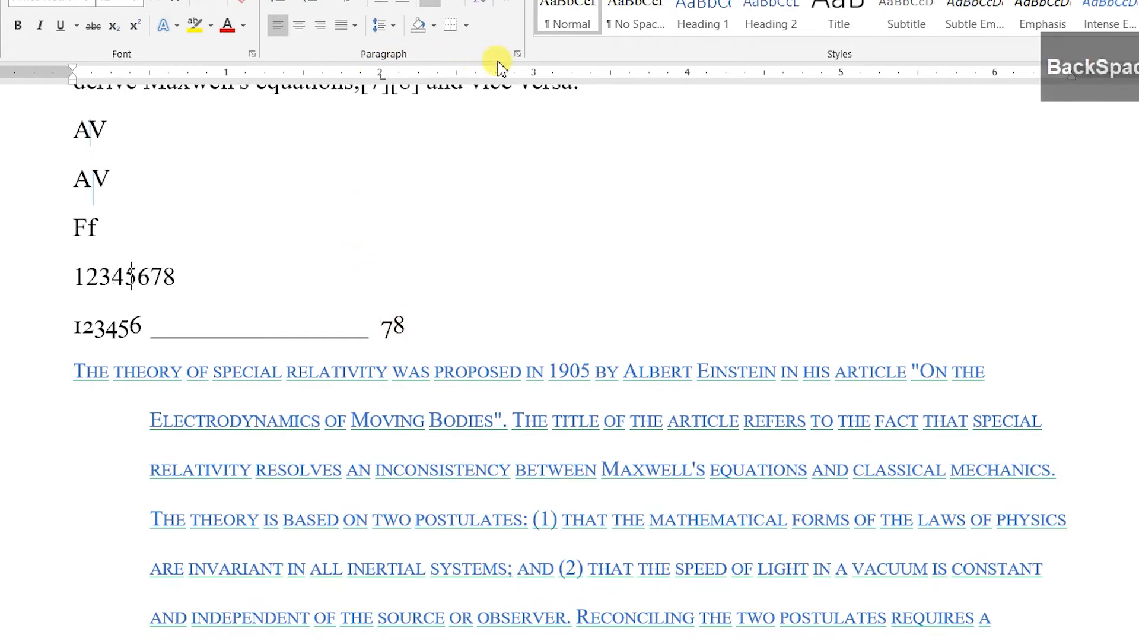
pyautogui.click(517, 53)
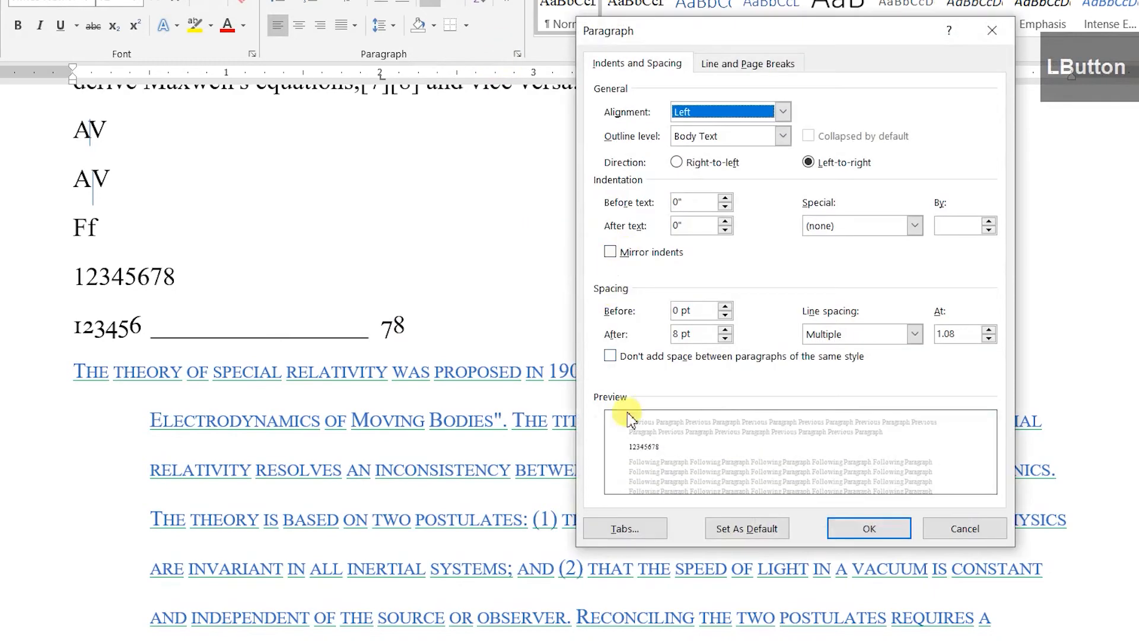
pyautogui.click(640, 518)
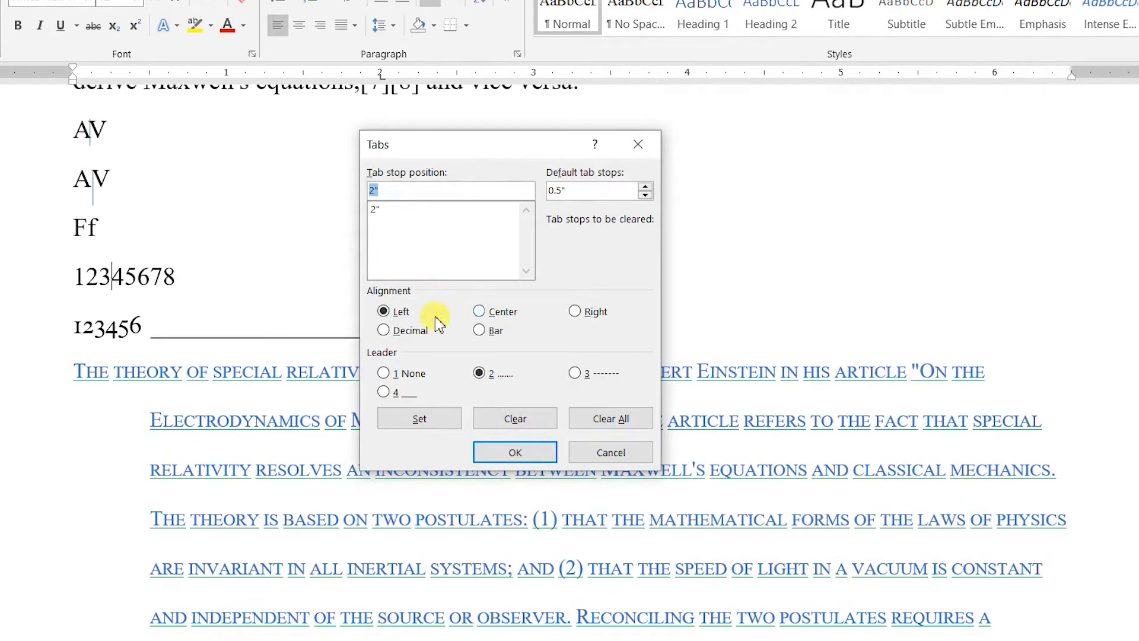
pyautogui.click(575, 311)
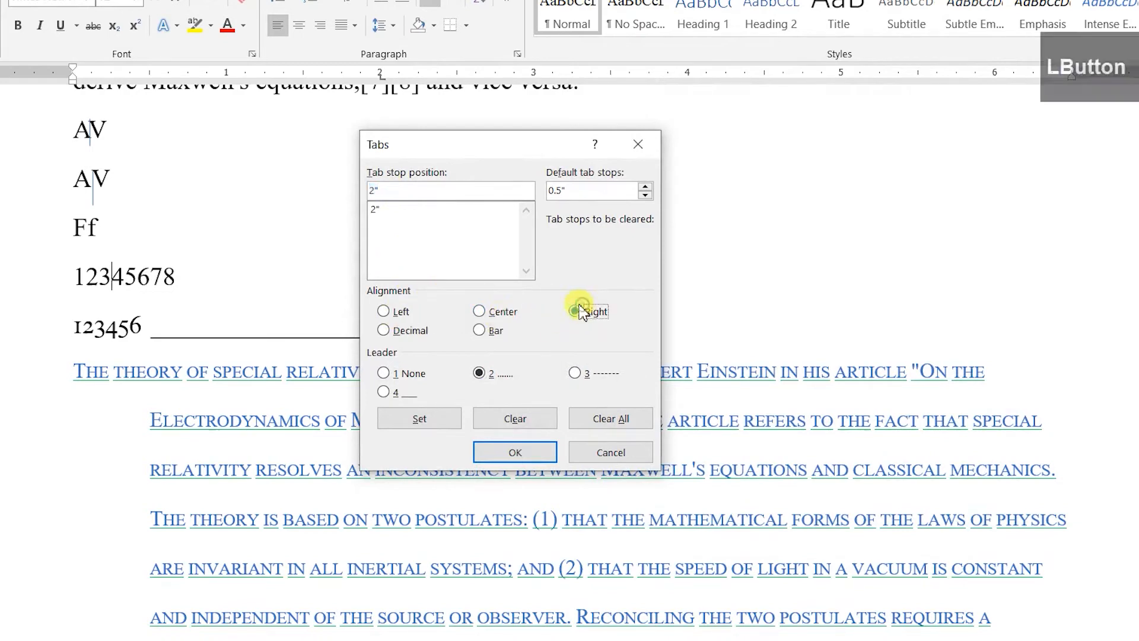
pyautogui.click(503, 449)
pyautogui.press('Tab')
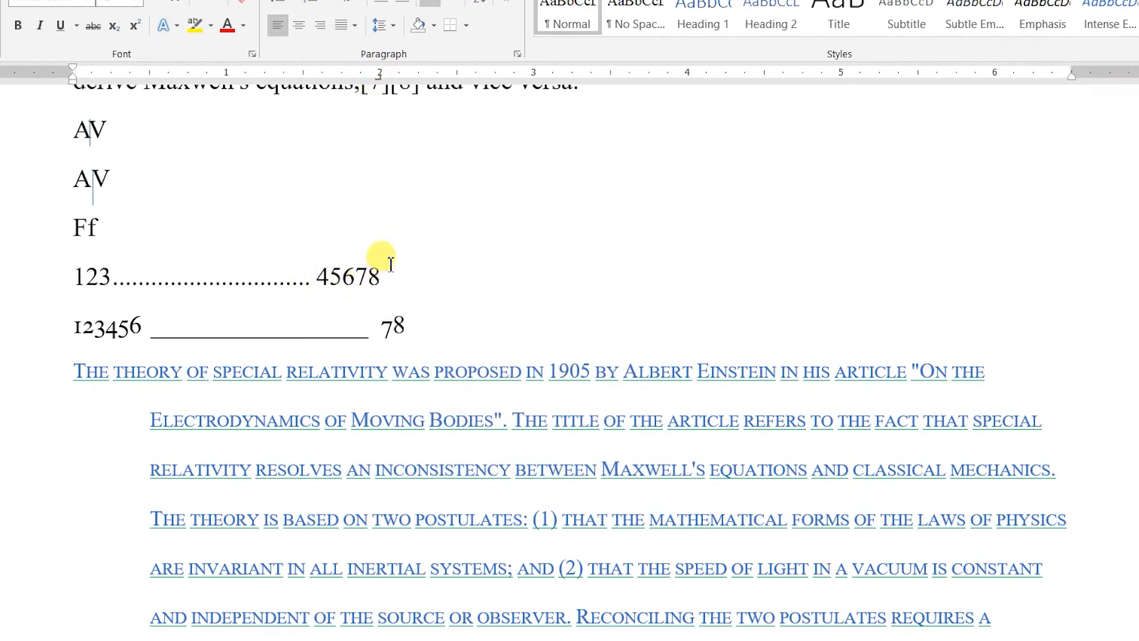
# Remove the tab before 78 in the second number line and set its 2" tab stop to Right alignment.
pyautogui.click(381, 328)
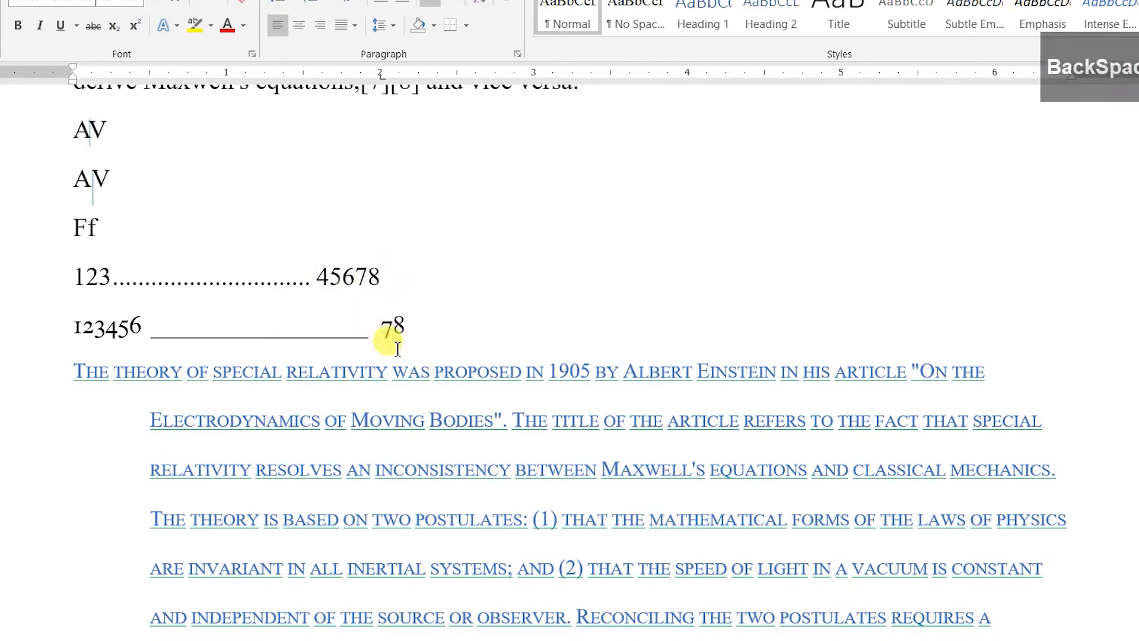
pyautogui.press('BackSpace')
pyautogui.click(517, 54)
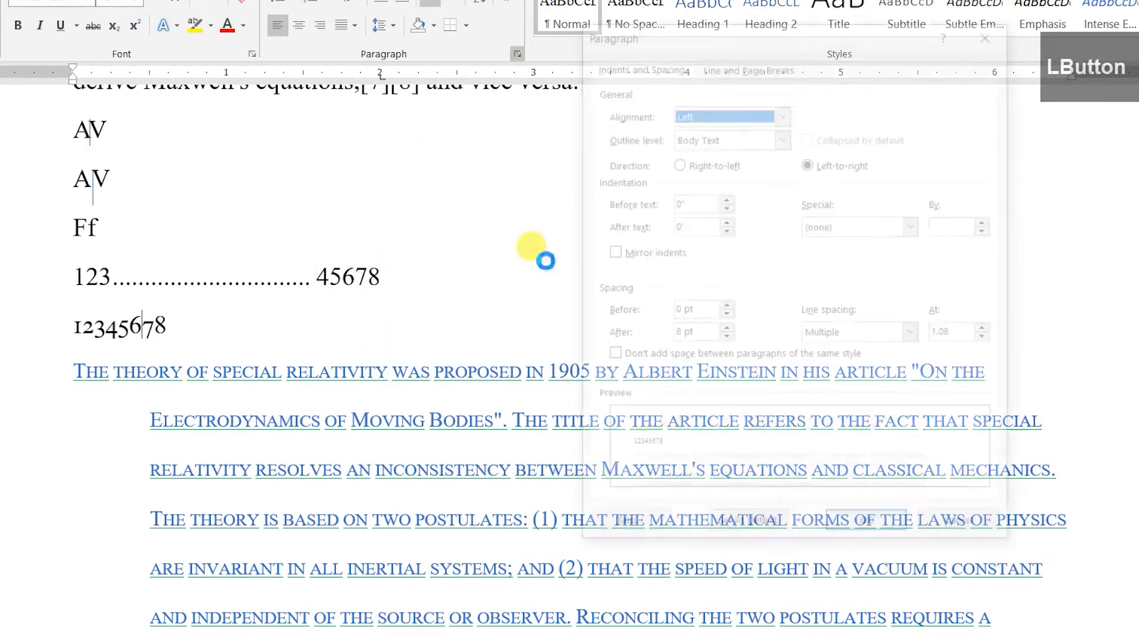
pyautogui.click(626, 520)
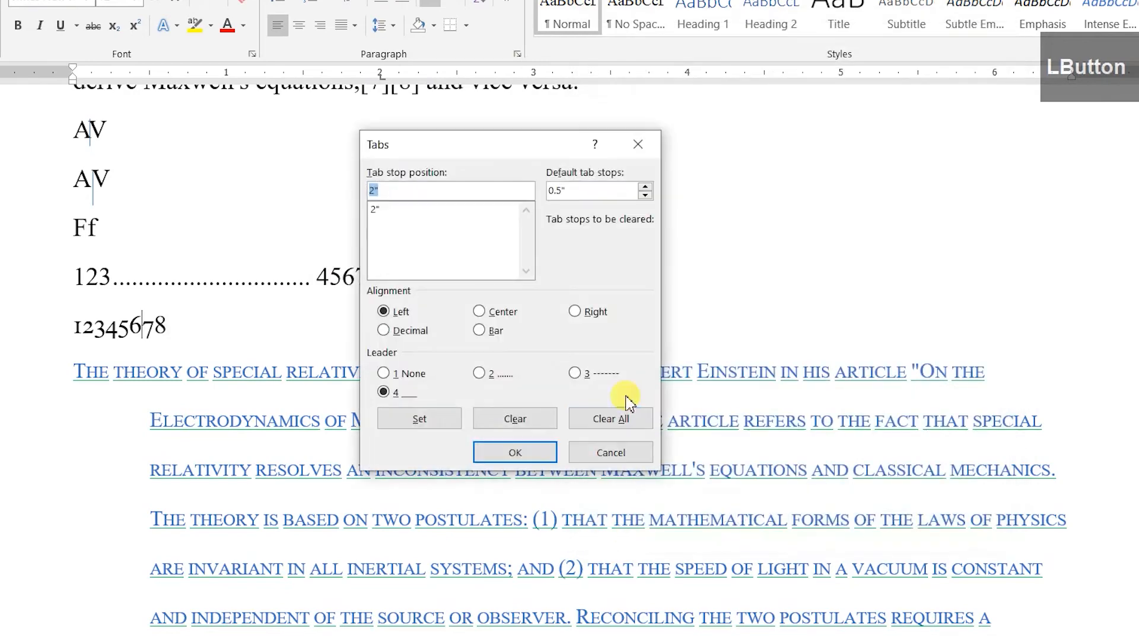
pyautogui.click(575, 312)
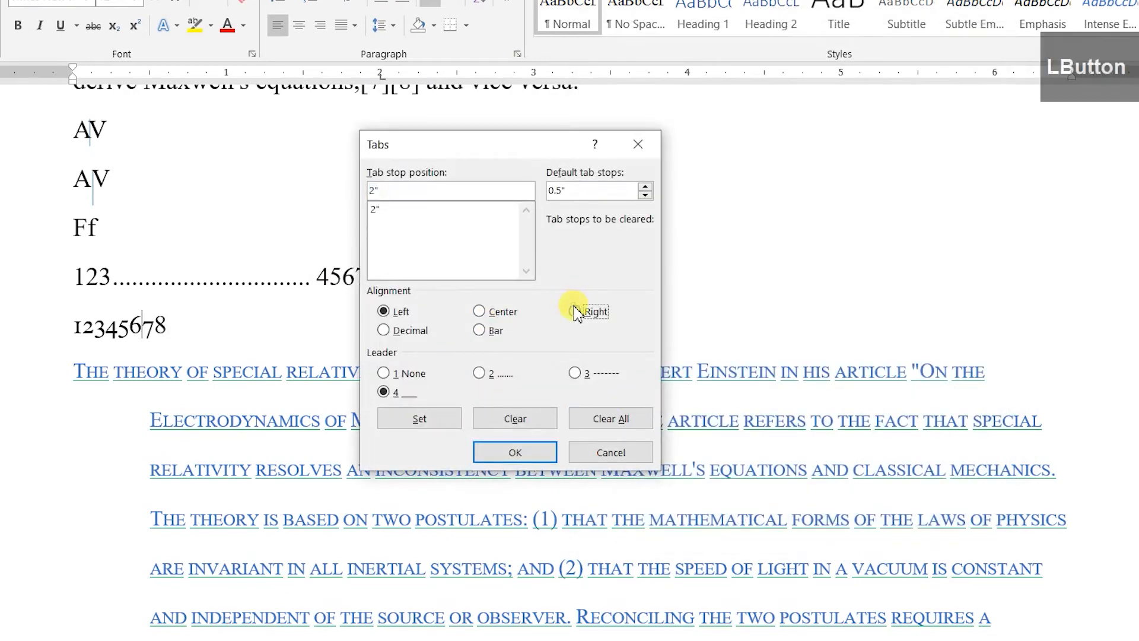
pyautogui.click(516, 451)
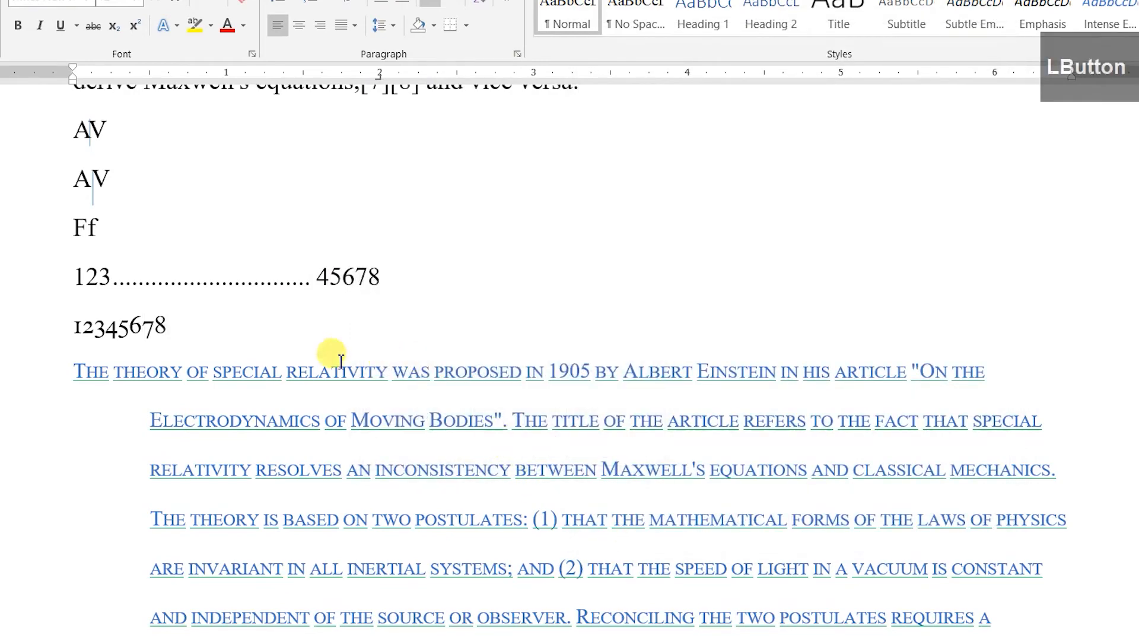
# Insert a tab before 78 in the second number line.
pyautogui.press('Tab')
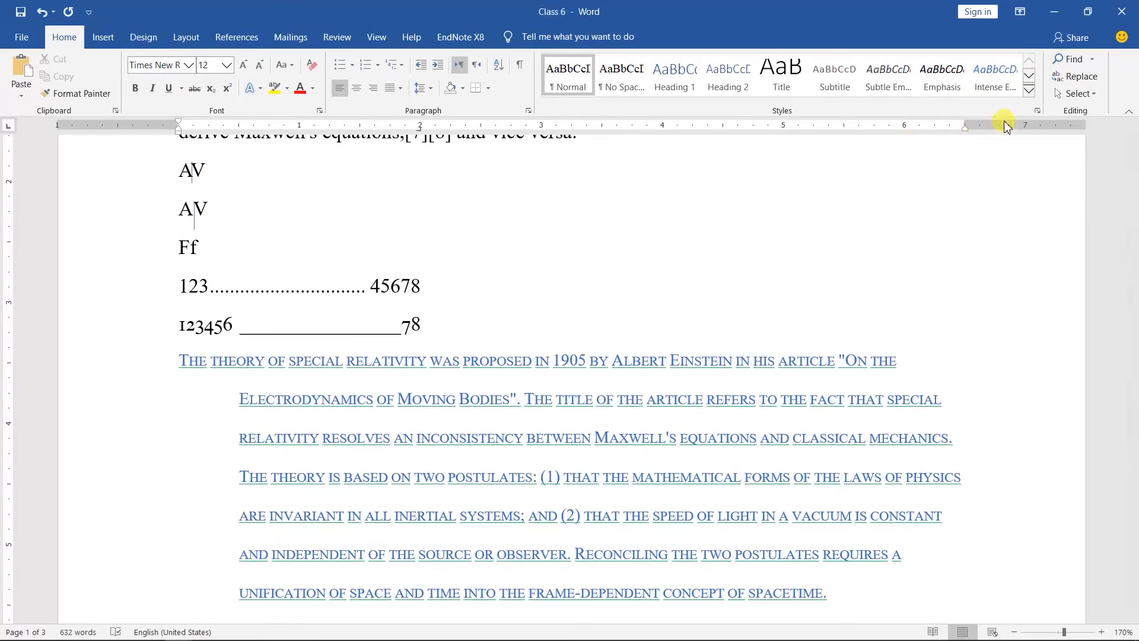
# Display the full Styles list and switch its style preview on and back off.
pyautogui.click(1035, 111)
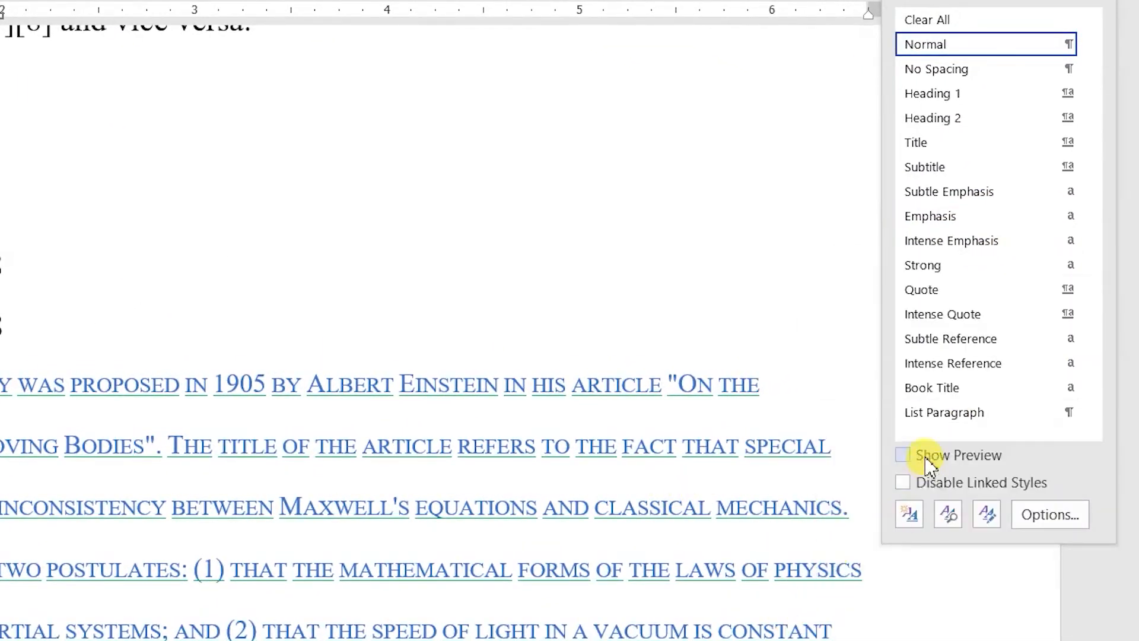
pyautogui.click(927, 466)
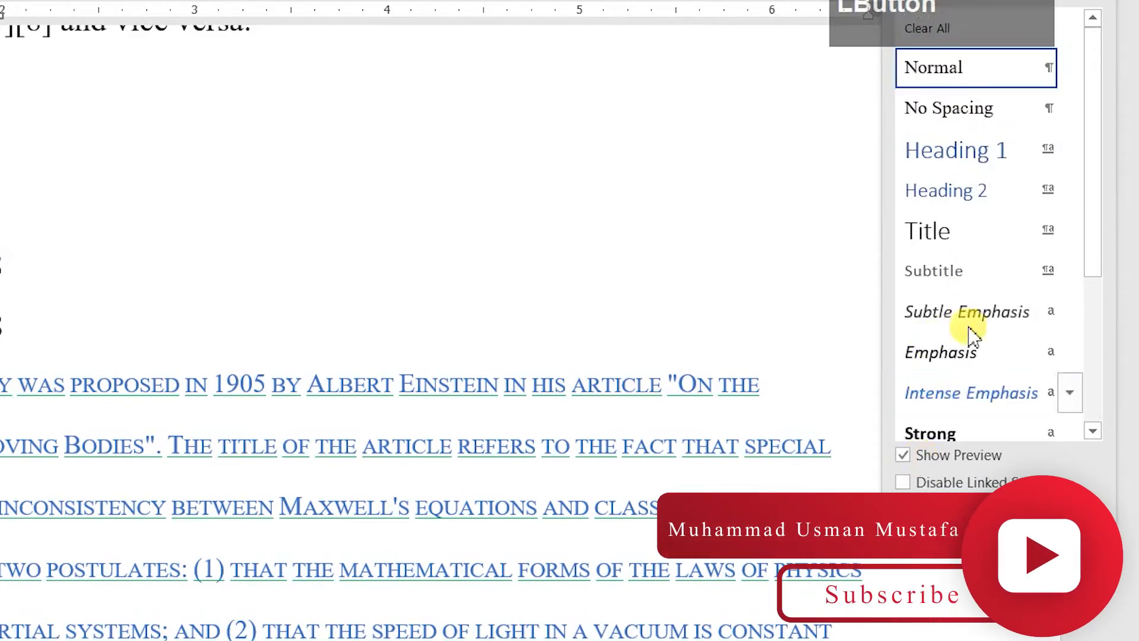
pyautogui.click(950, 460)
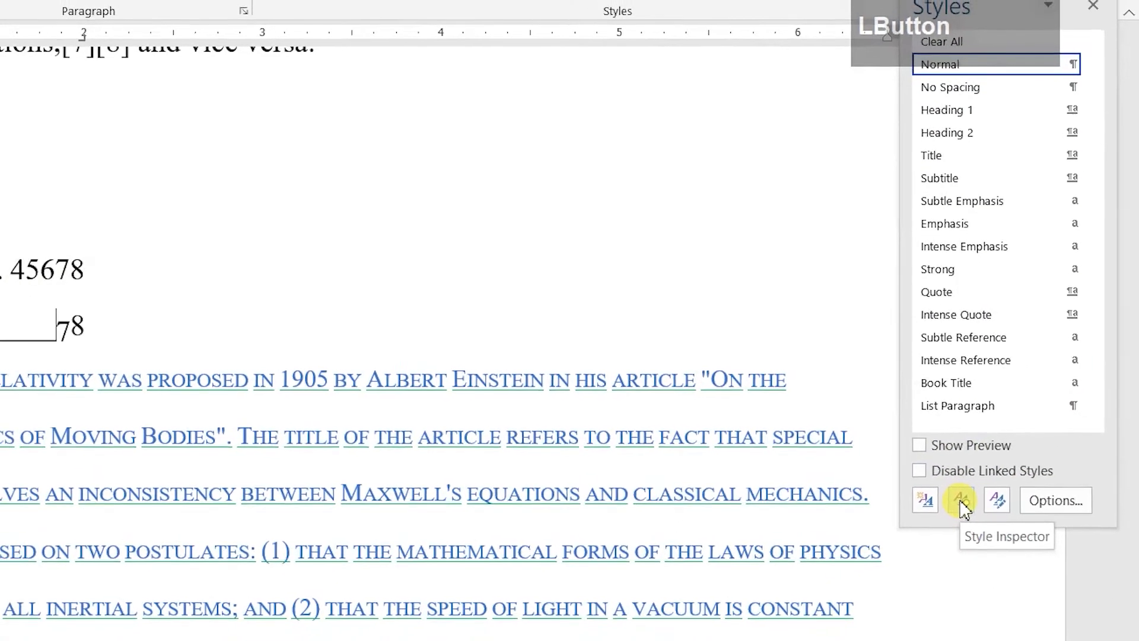
# Open the Style Inspector, close the Styles list, and move the inspector clear of the number lines.
pyautogui.click(962, 501)
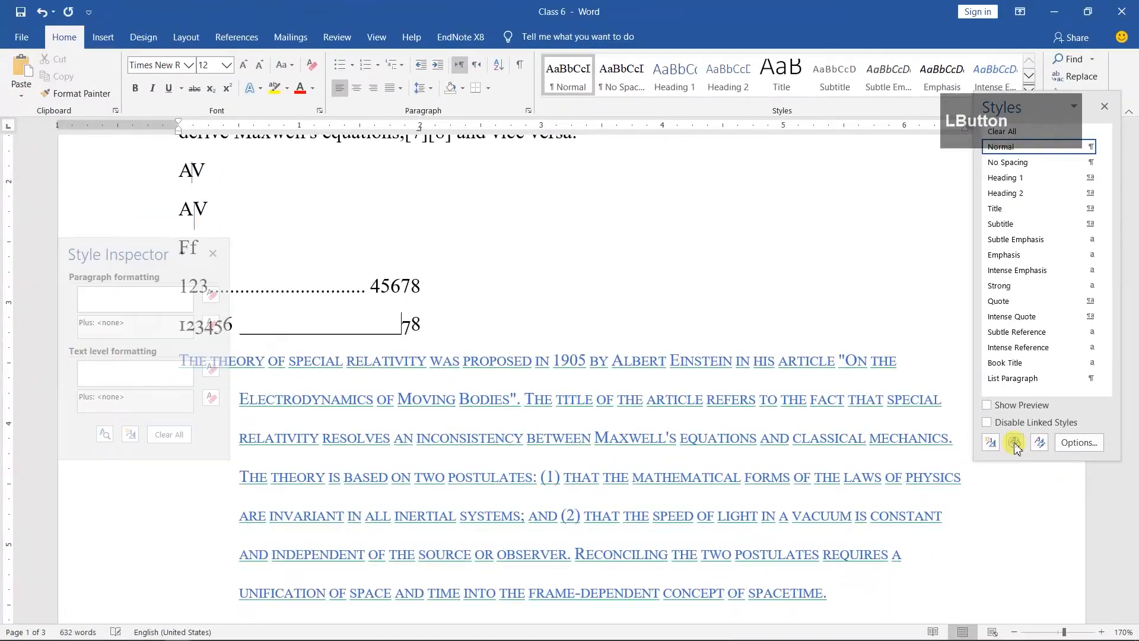
pyautogui.click(1104, 106)
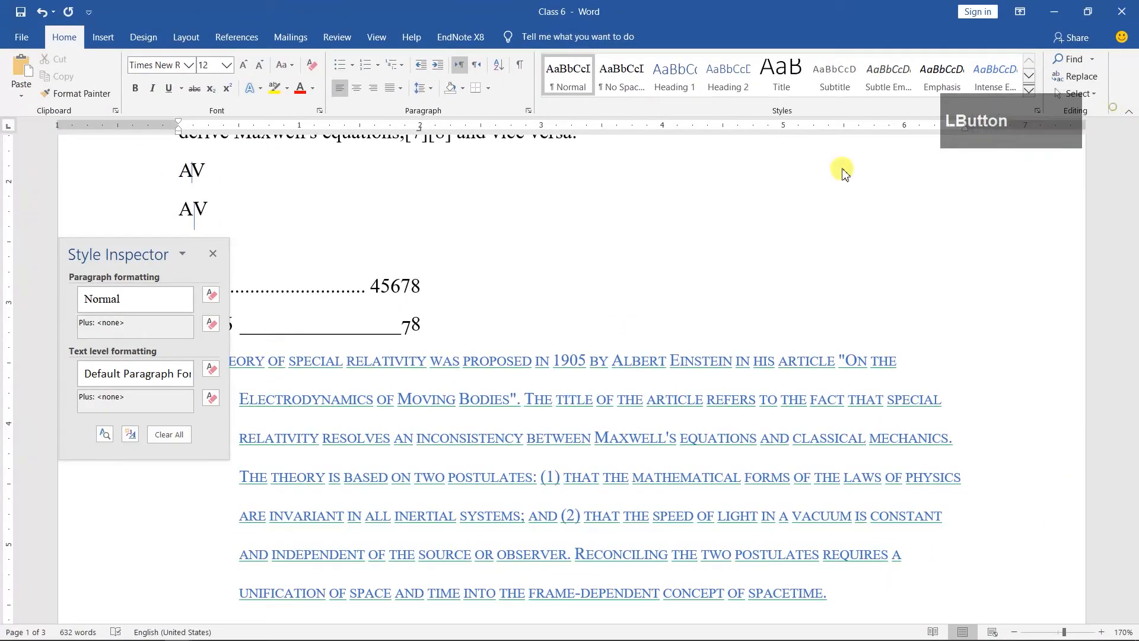
pyautogui.moveTo(132, 254); pyautogui.dragTo(86, 202)
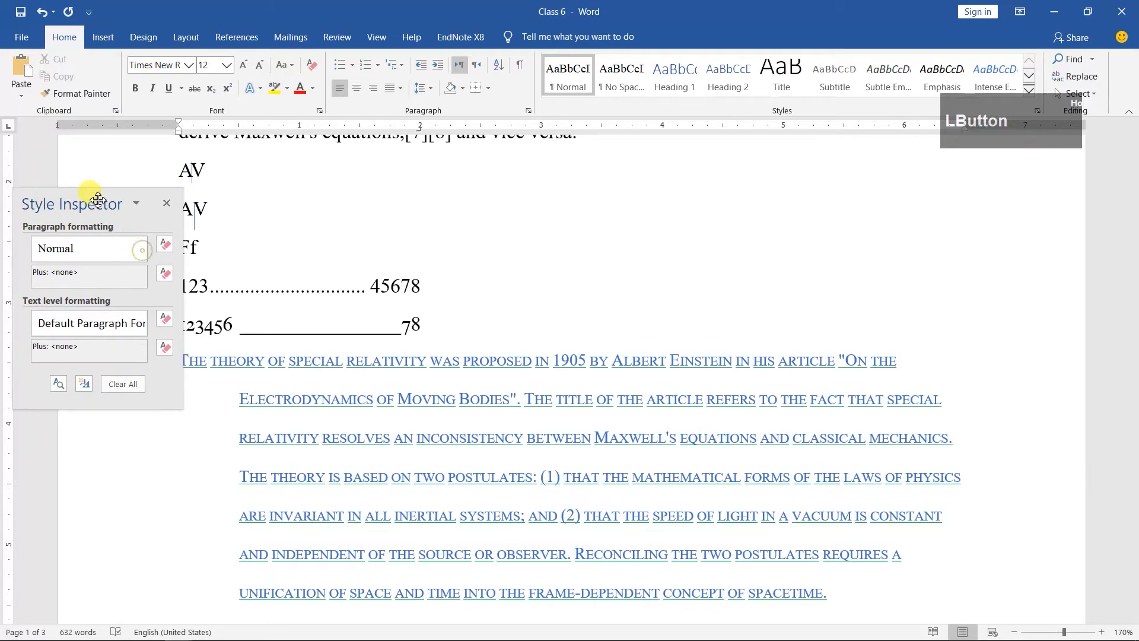
# Inspect the paragraph and text level formatting of the blue small-caps paragraph and of the first number line.
pyautogui.click(293, 399)
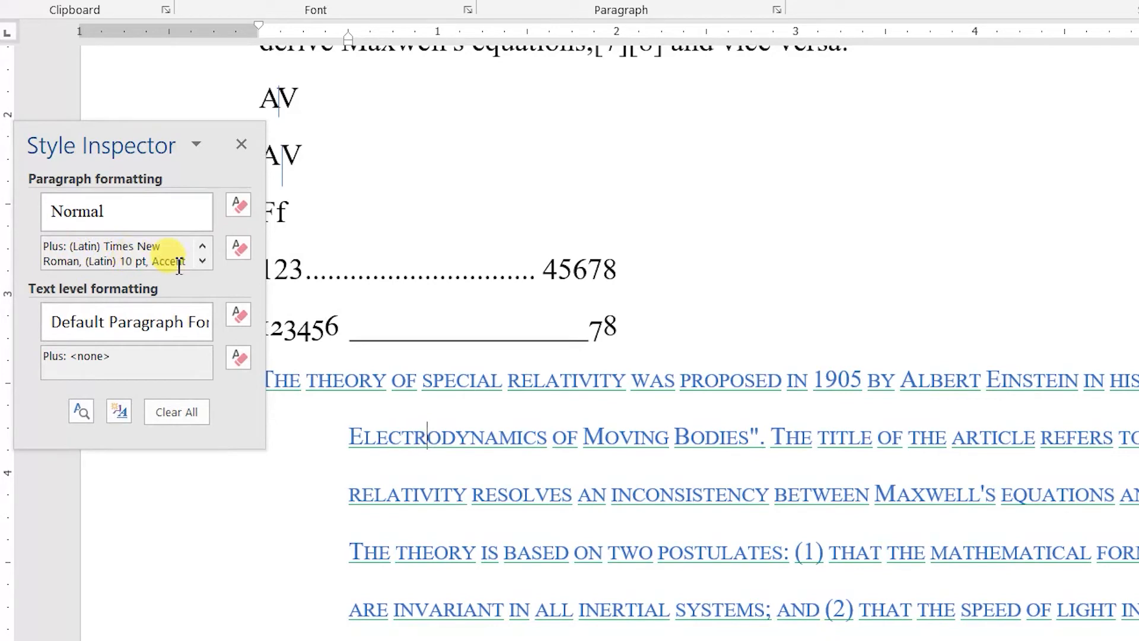
pyautogui.click(288, 271)
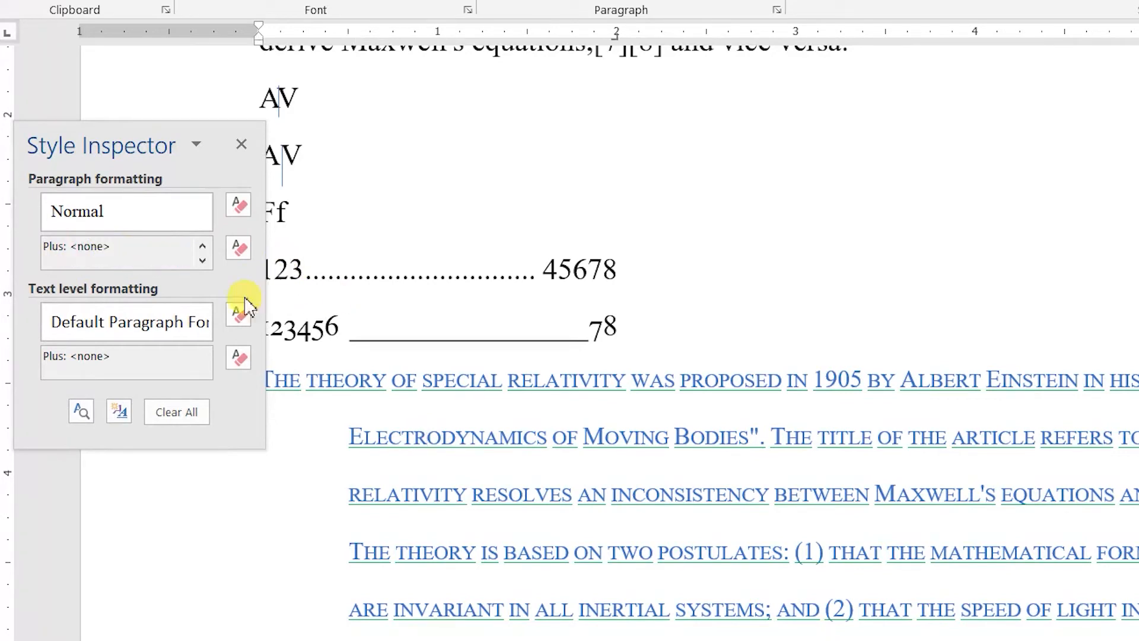
pyautogui.click(486, 437)
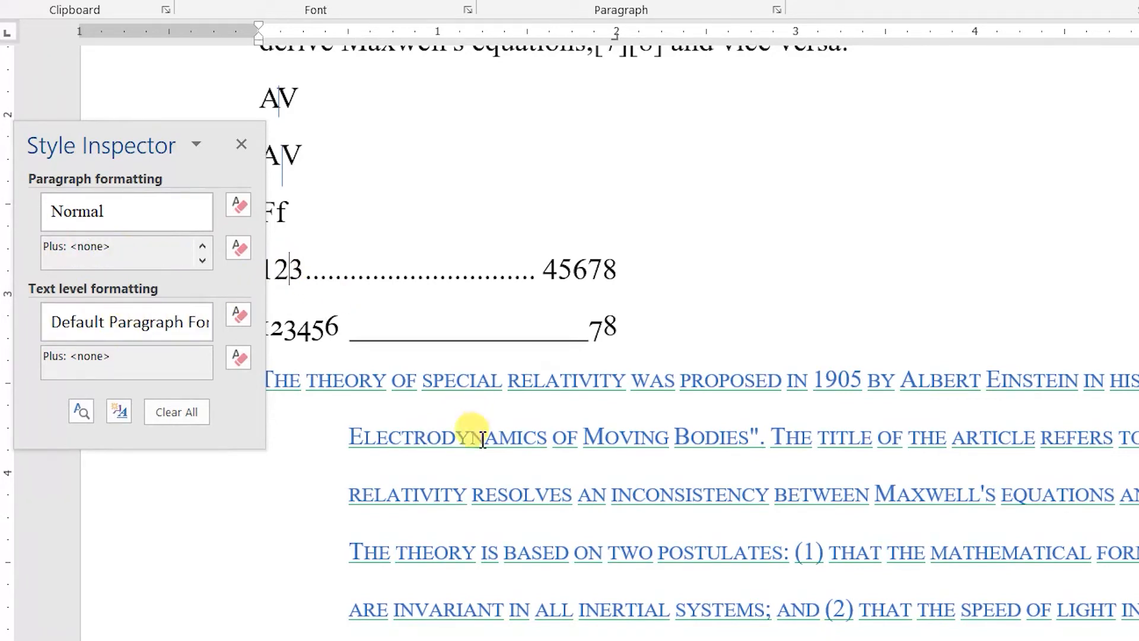
pyautogui.click(588, 555)
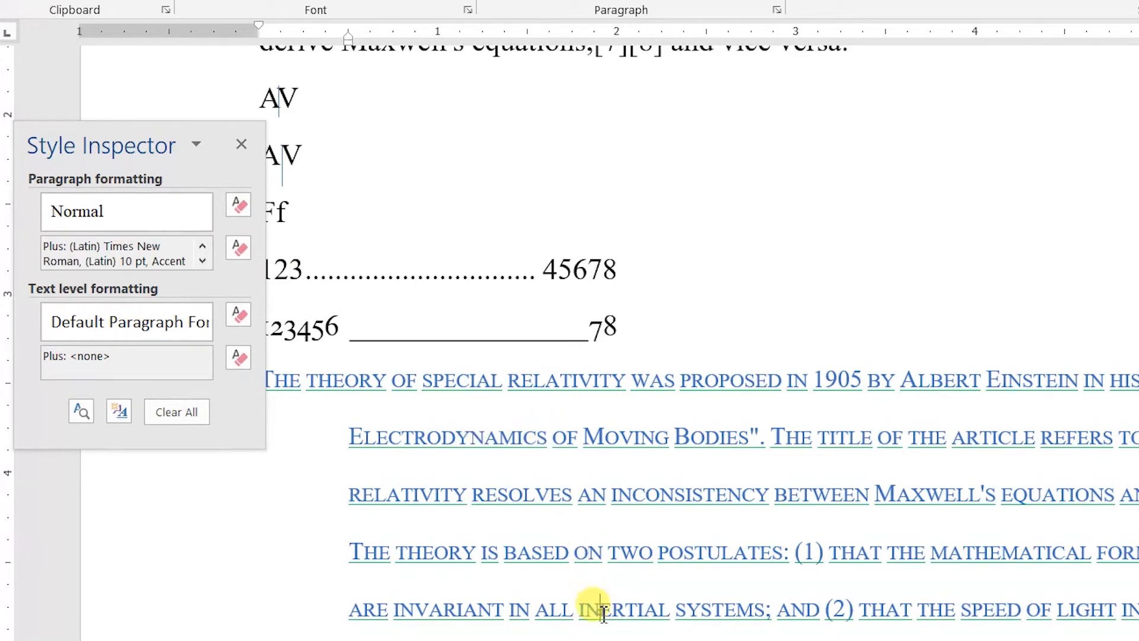
pyautogui.click(519, 449)
pyautogui.click(488, 377)
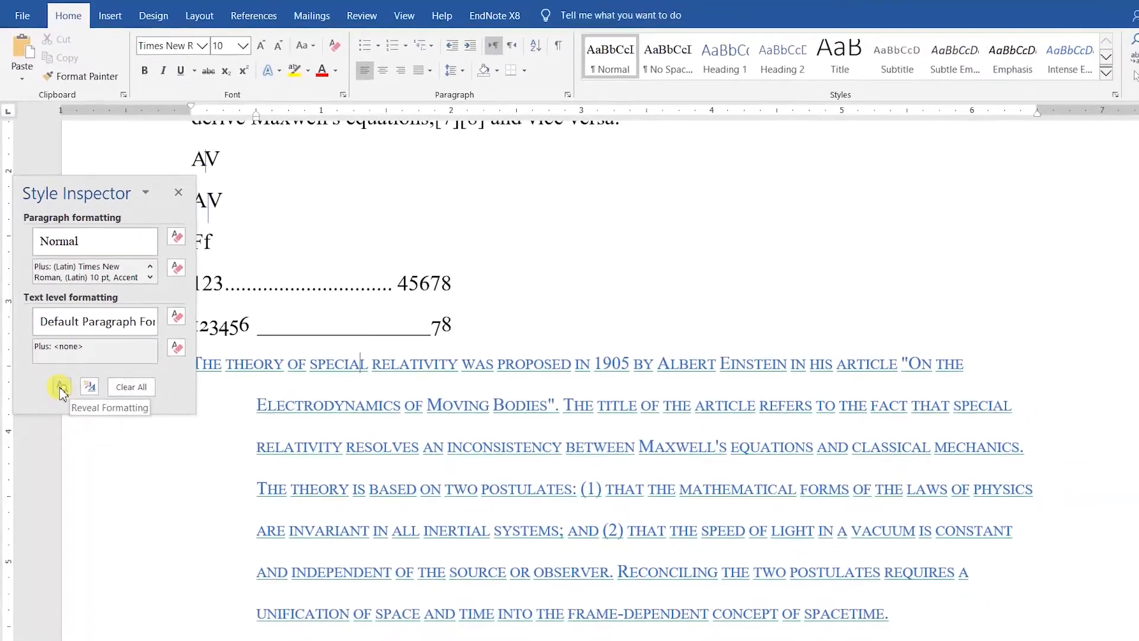
# Reveal the detailed formatting of the word "special" in the blue paragraph and expand the Section details.
pyautogui.click(60, 387)
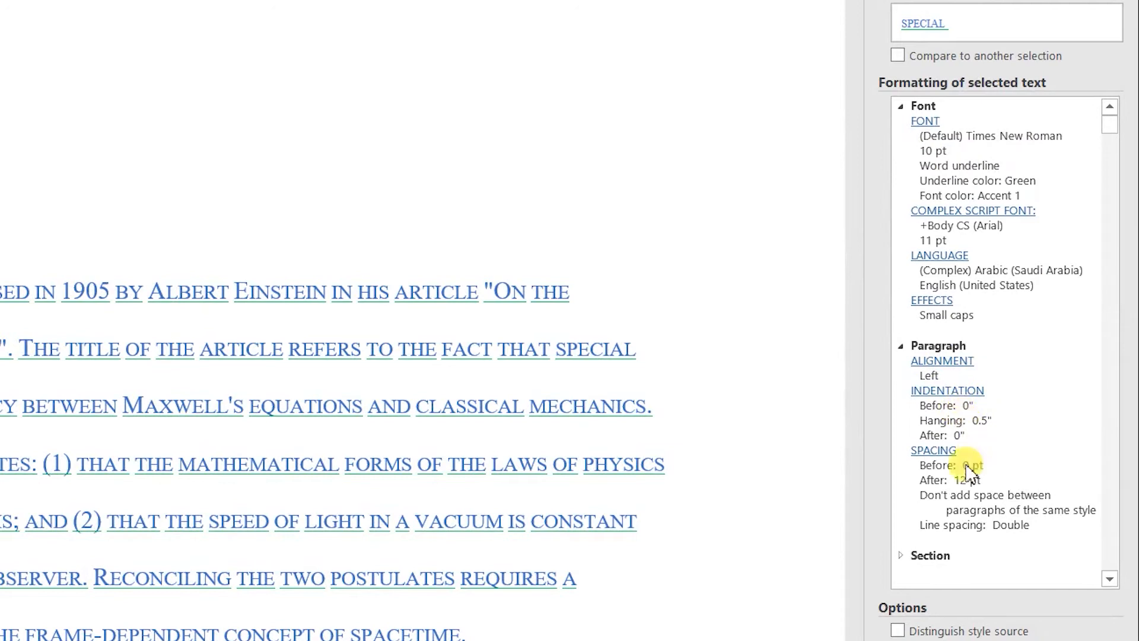
pyautogui.click(1111, 219)
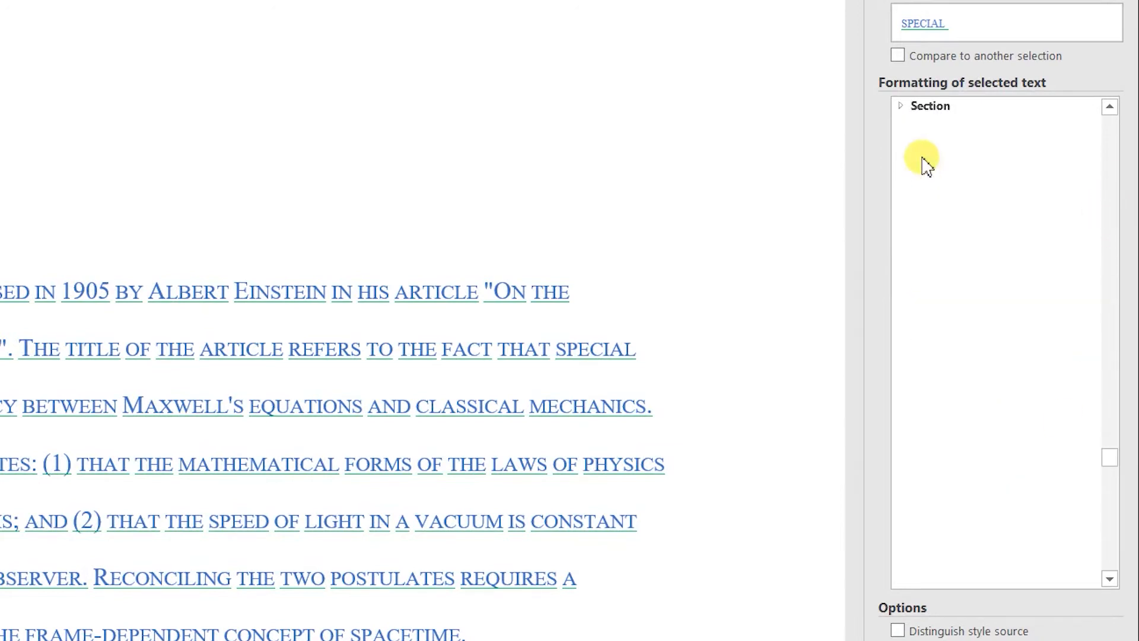
pyautogui.click(903, 107)
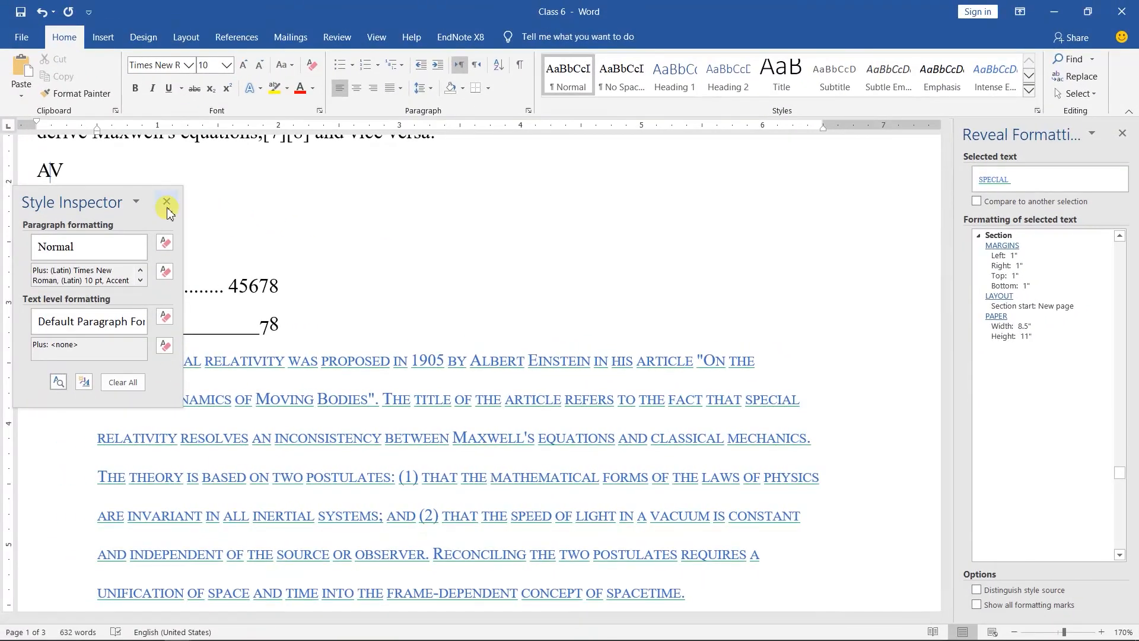
# Close the Style Inspector and Reveal Formatting, and place the cursor at the end of the Ff line.
pyautogui.click(168, 211)
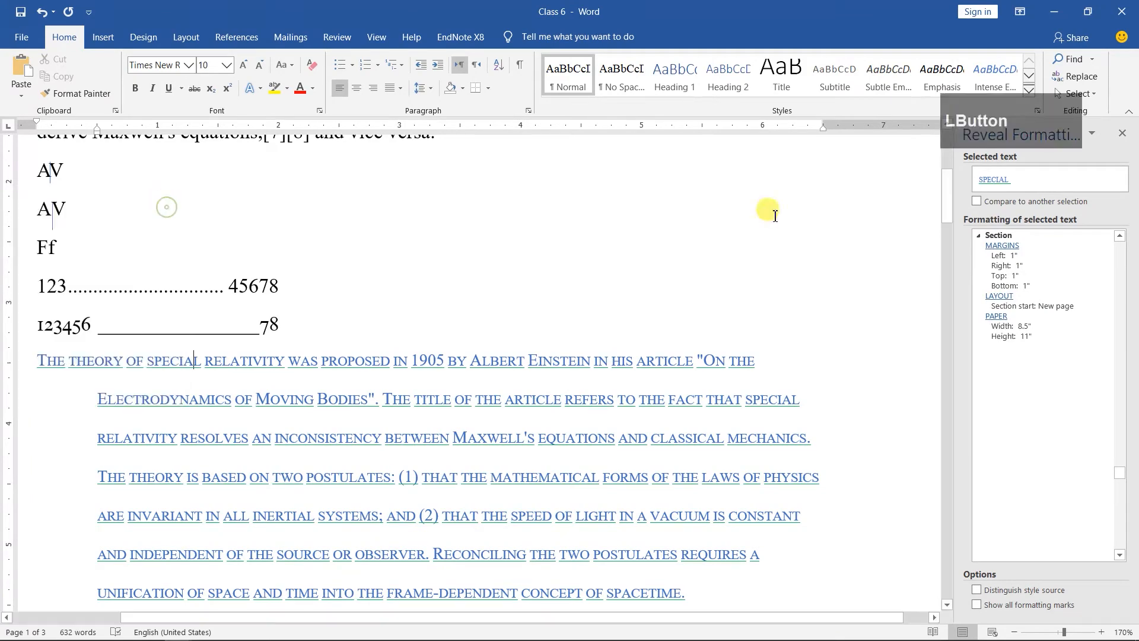
pyautogui.click(1122, 136)
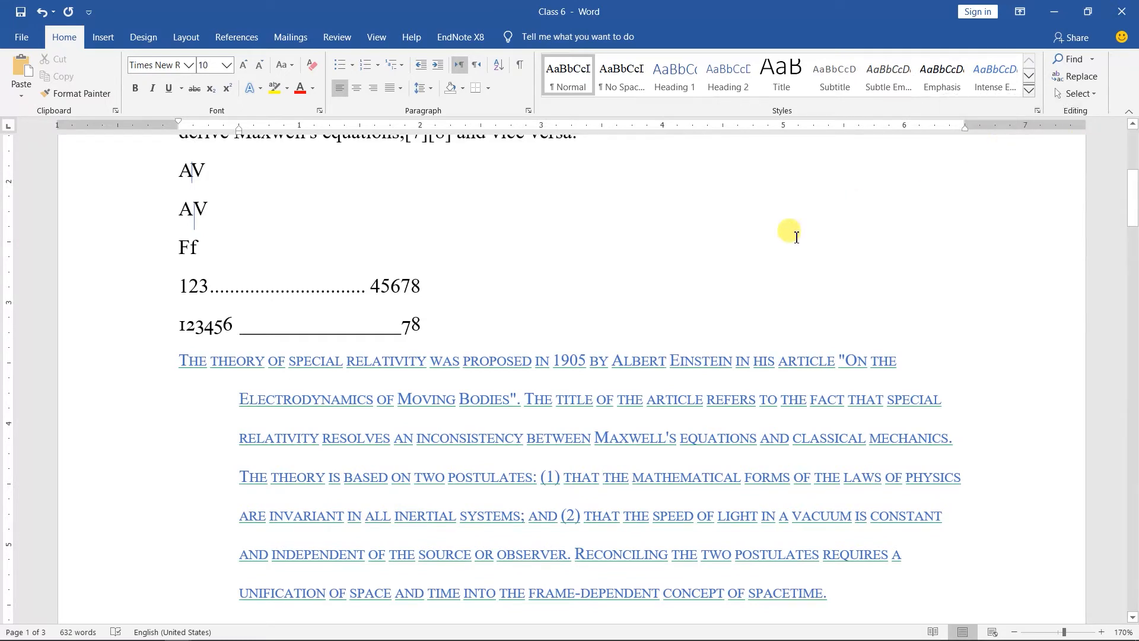
pyautogui.click(779, 256)
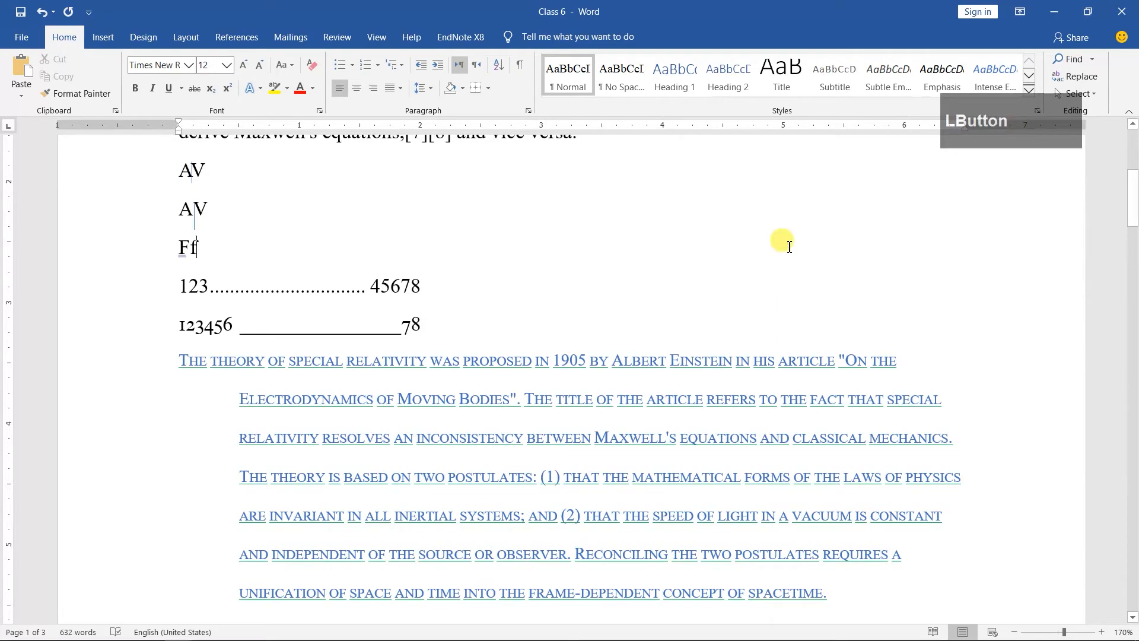
# Search the document for the word "special".
pyautogui.click(1093, 61)
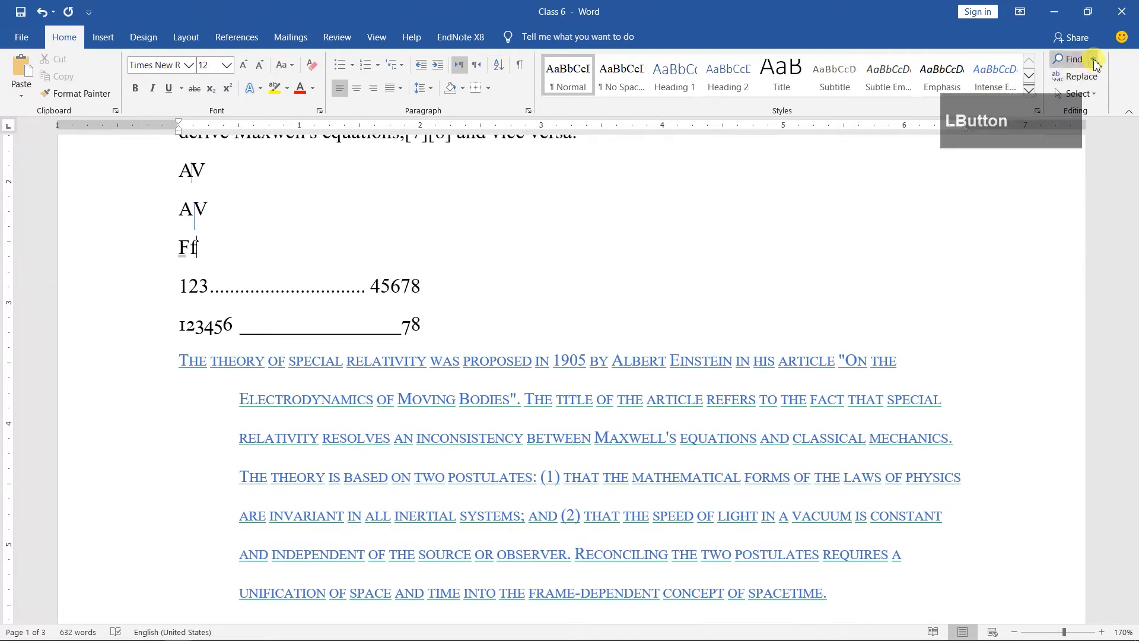
pyautogui.click(1059, 78)
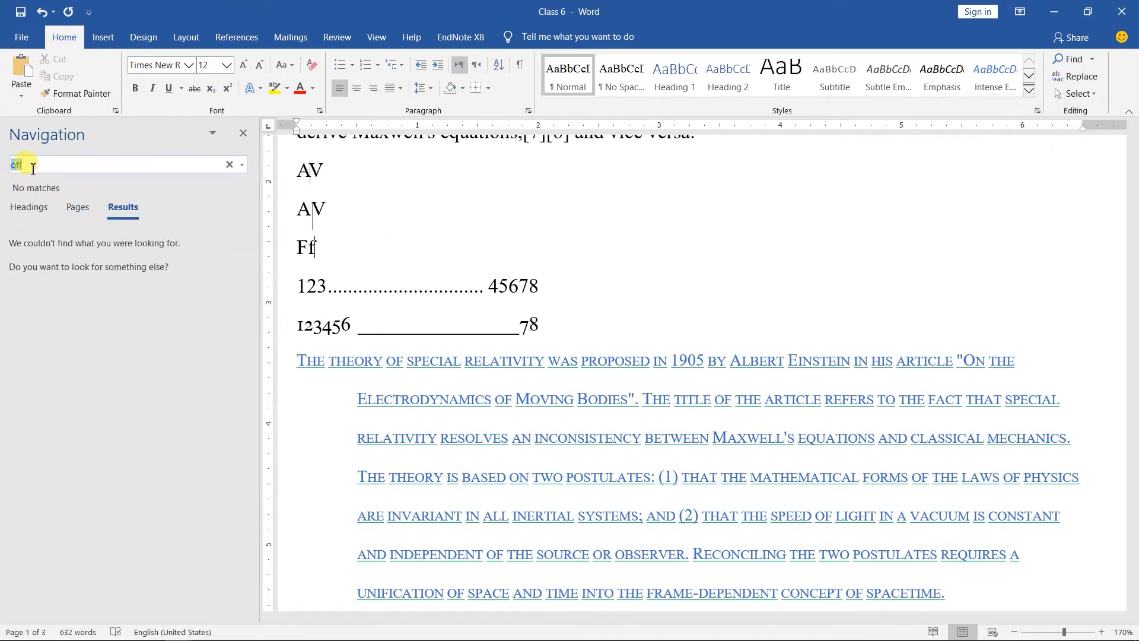
pyautogui.write('special')
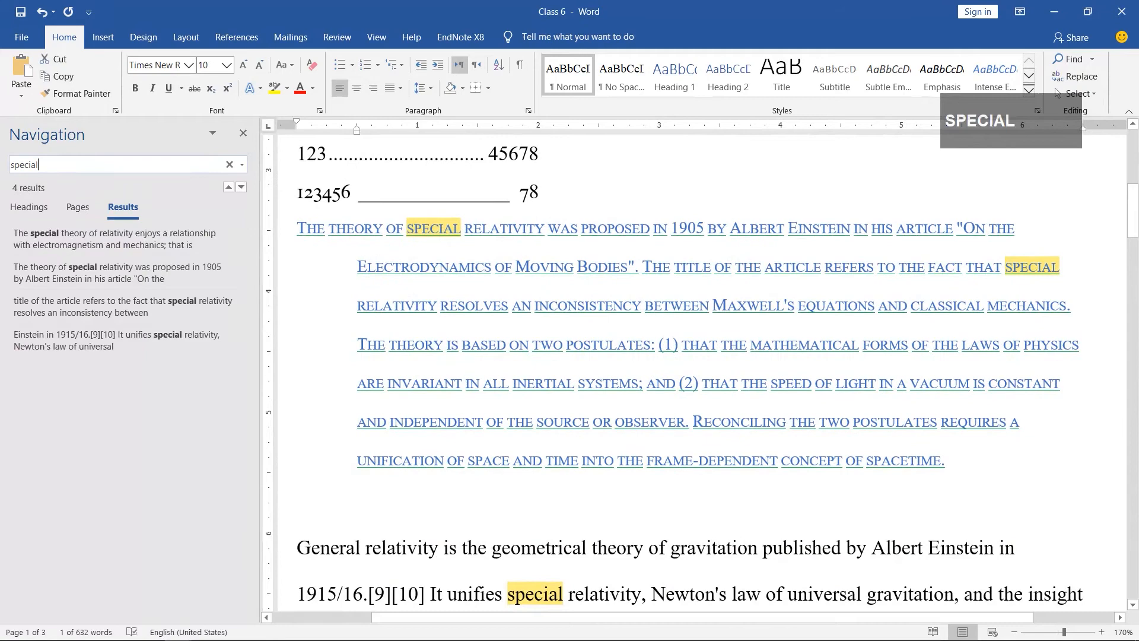
pyautogui.press('Return')
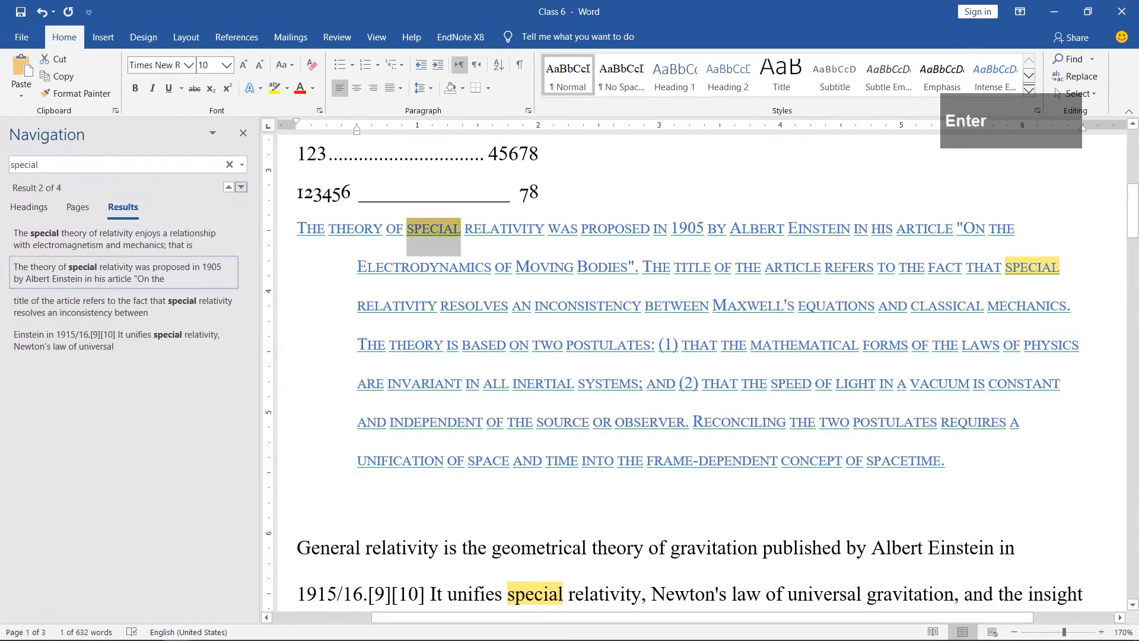
# Jump between the found occurrences of "special", ending on the first one in the document.
pyautogui.click(82, 244)
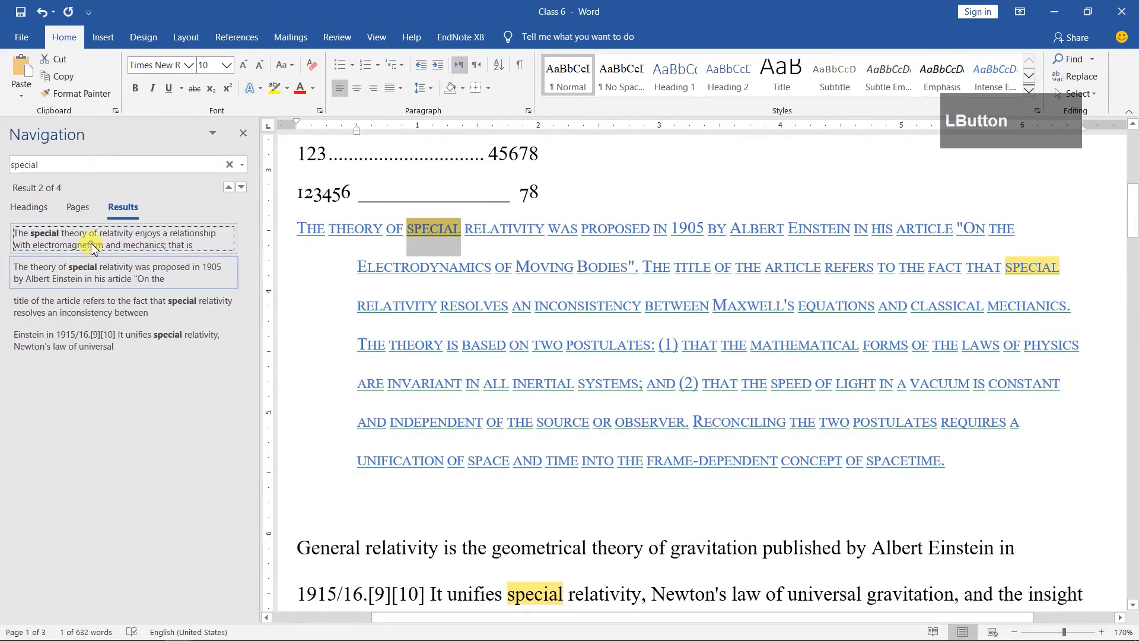
pyautogui.click(84, 296)
pyautogui.click(82, 335)
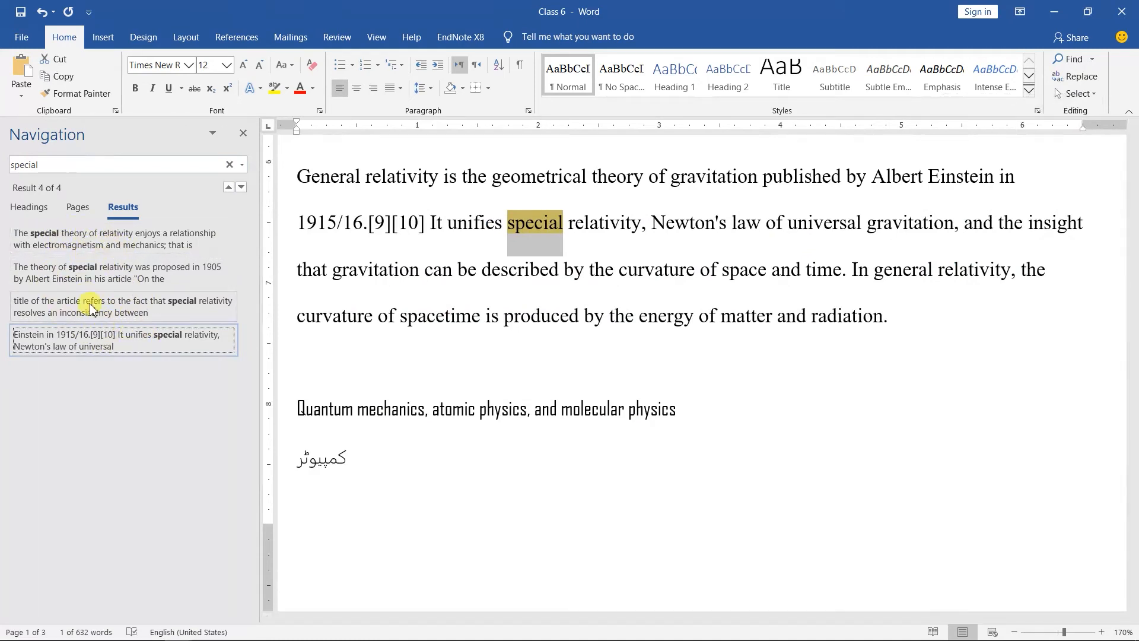
pyautogui.click(90, 250)
pyautogui.click(84, 268)
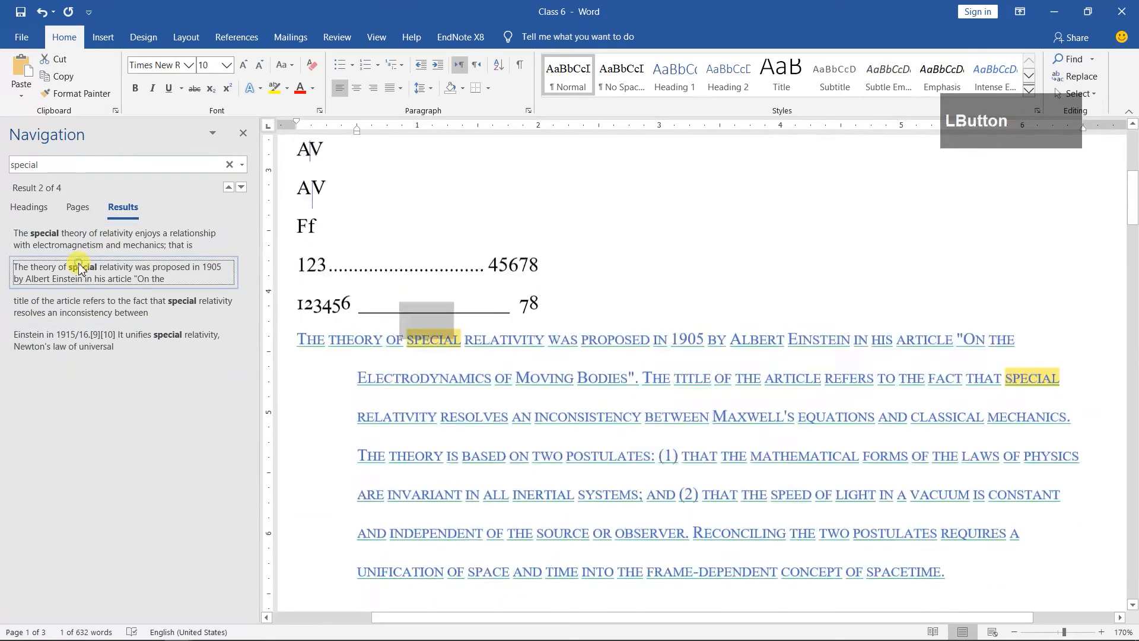
pyautogui.click(95, 237)
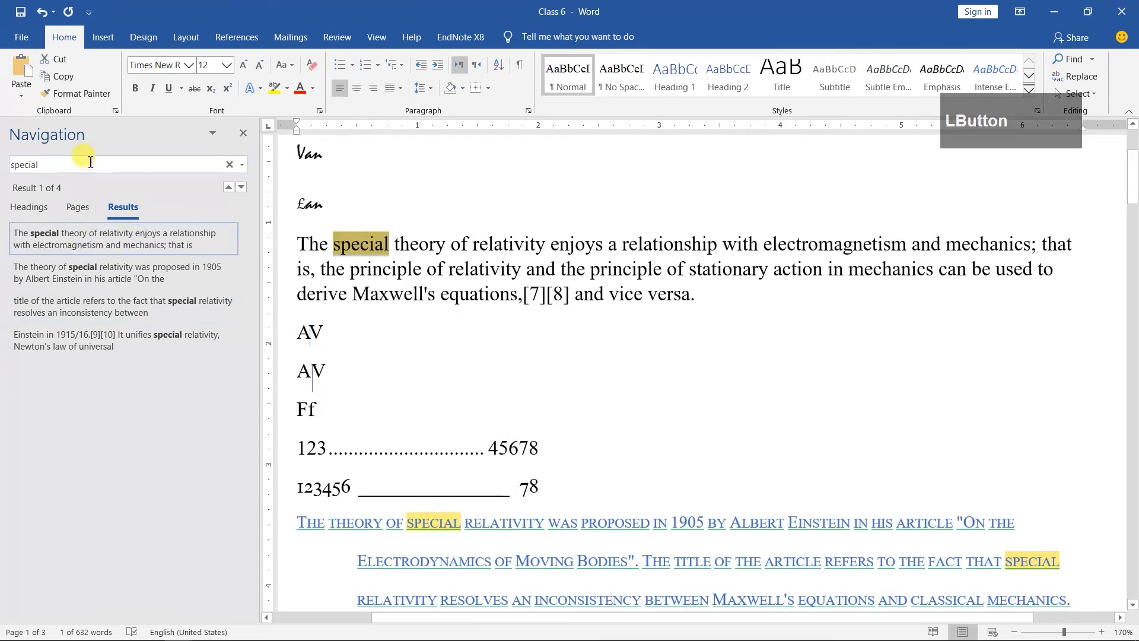
# Search the document for "sp" and look through the list of matches.
pyautogui.write('sp')
pyautogui.press('Return')
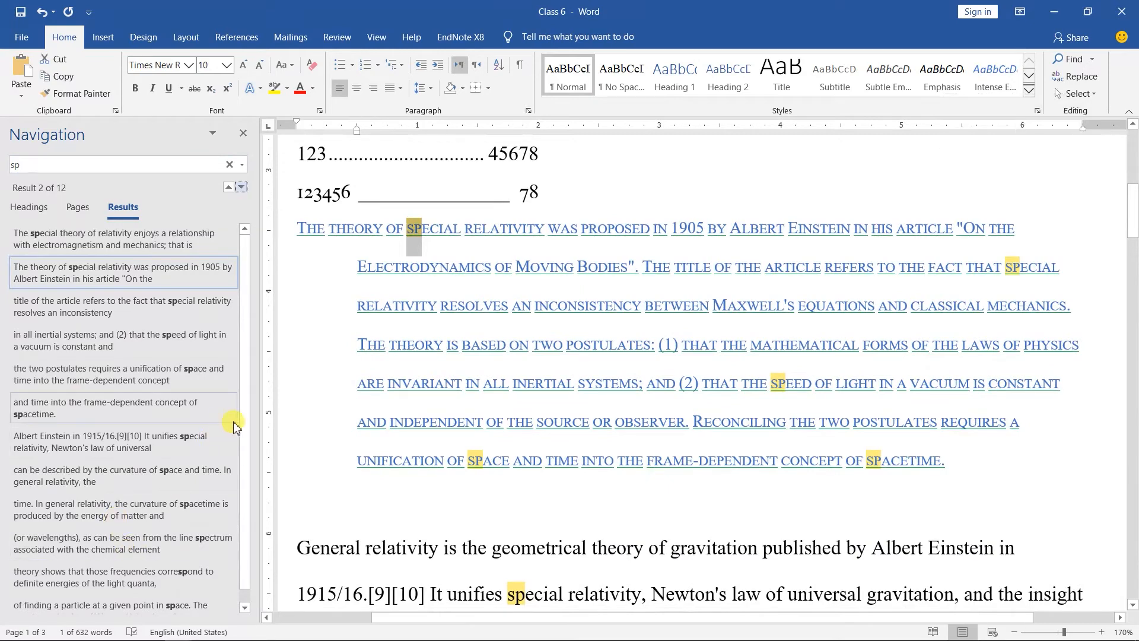
pyautogui.moveTo(242, 426); pyautogui.dragTo(254, 483)
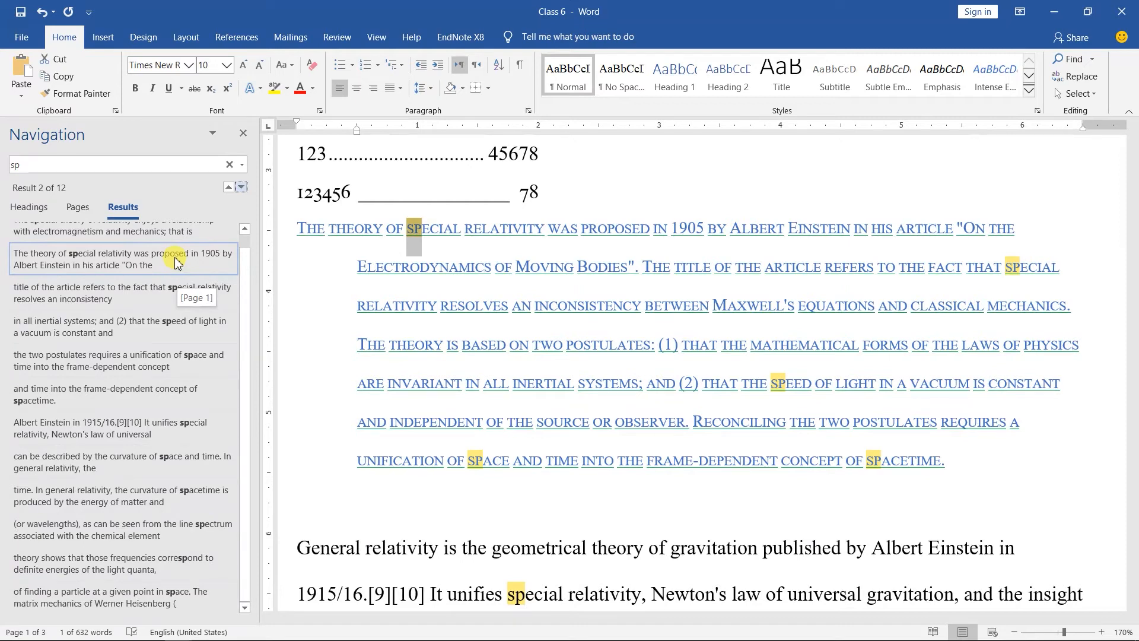
# Open Advanced Find for "sp", move the dialog off the text, and expand its additional search options.
pyautogui.click(1091, 61)
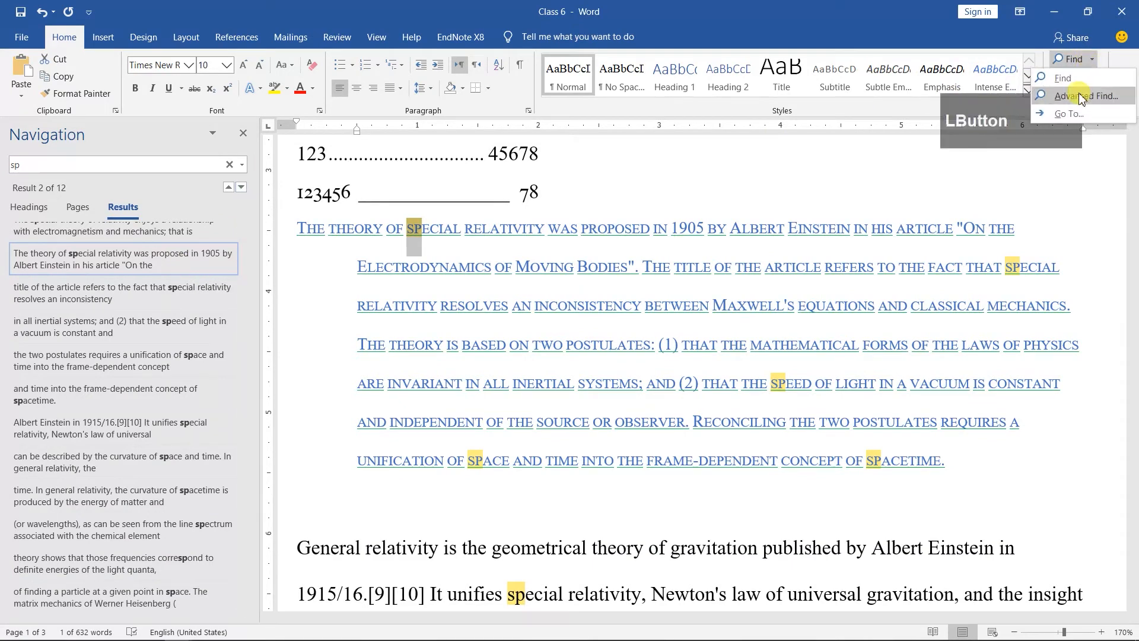
pyautogui.click(1081, 96)
pyautogui.moveTo(593, 318); pyautogui.dragTo(745, 158)
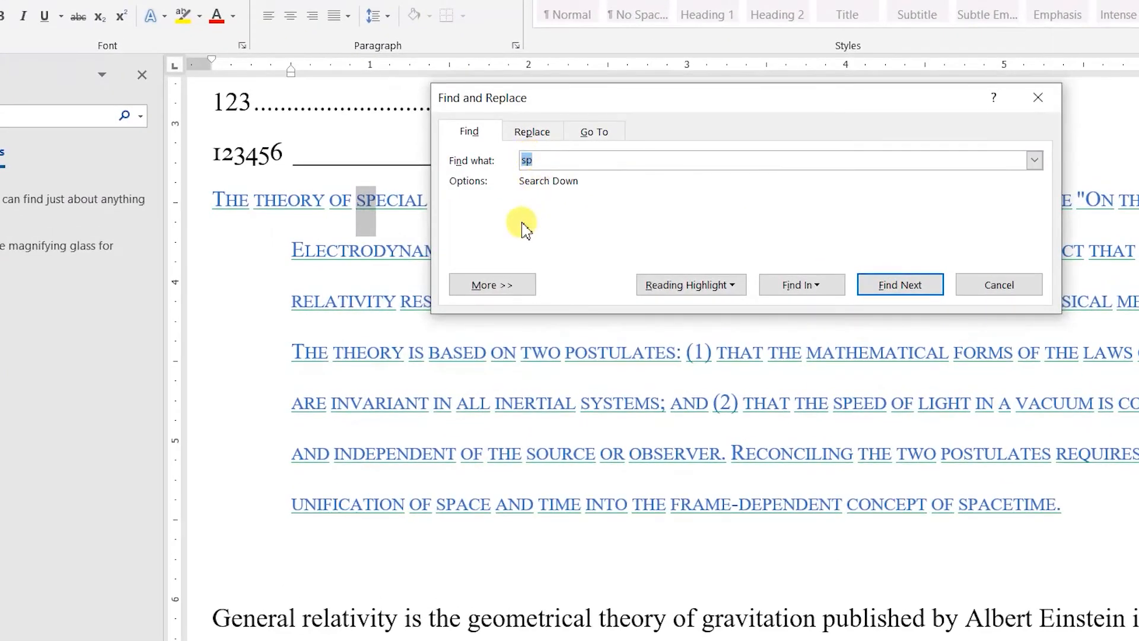
pyautogui.click(507, 284)
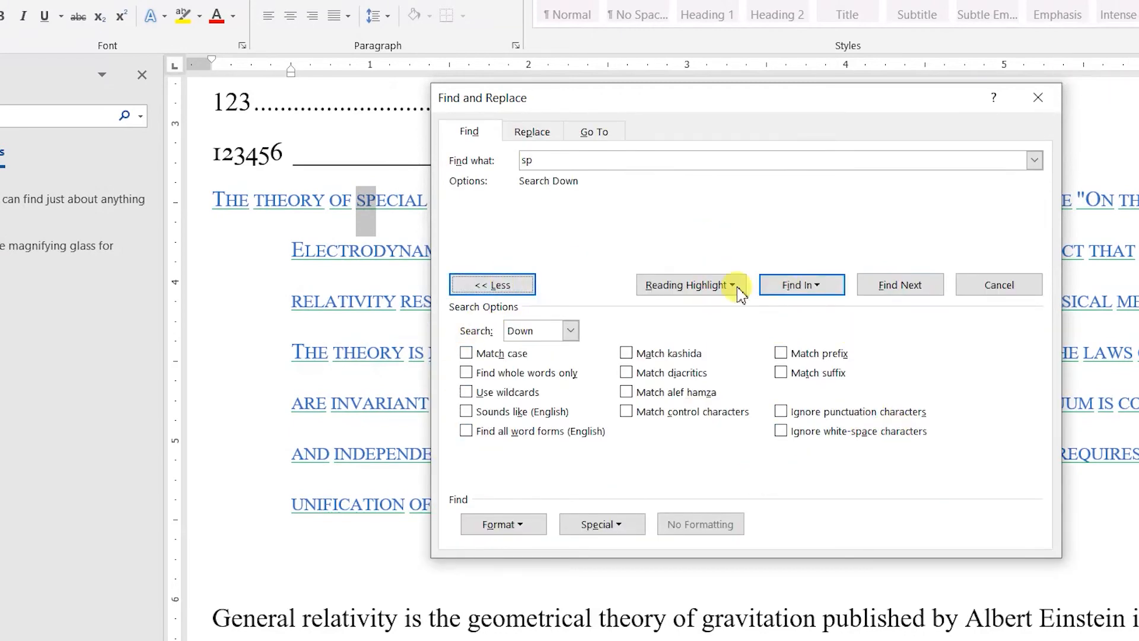
# Enable Match prefix and find all occurrences of "sp" in the document.
pyautogui.click(781, 354)
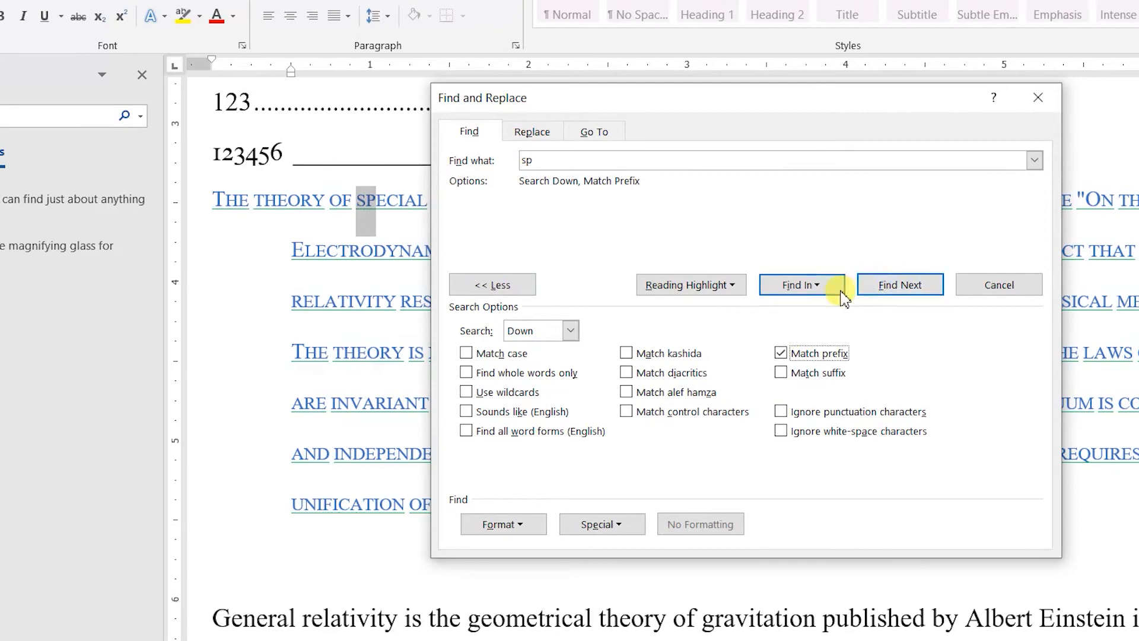
pyautogui.click(816, 291)
pyautogui.click(813, 331)
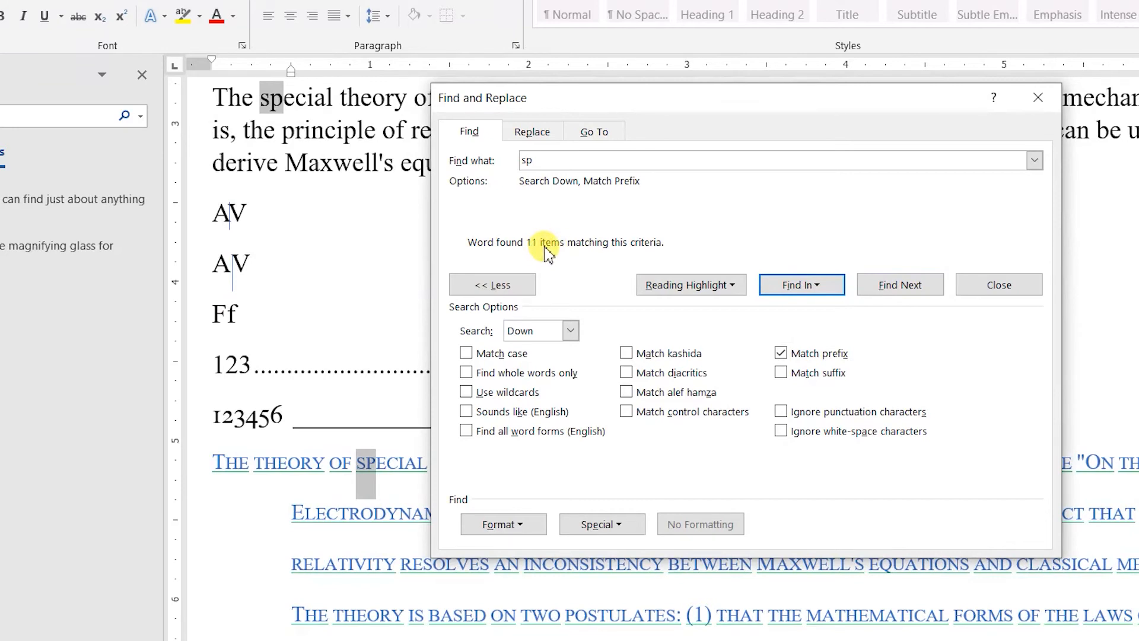
# Disable Match prefix and find all occurrences of "sp" again.
pyautogui.click(781, 353)
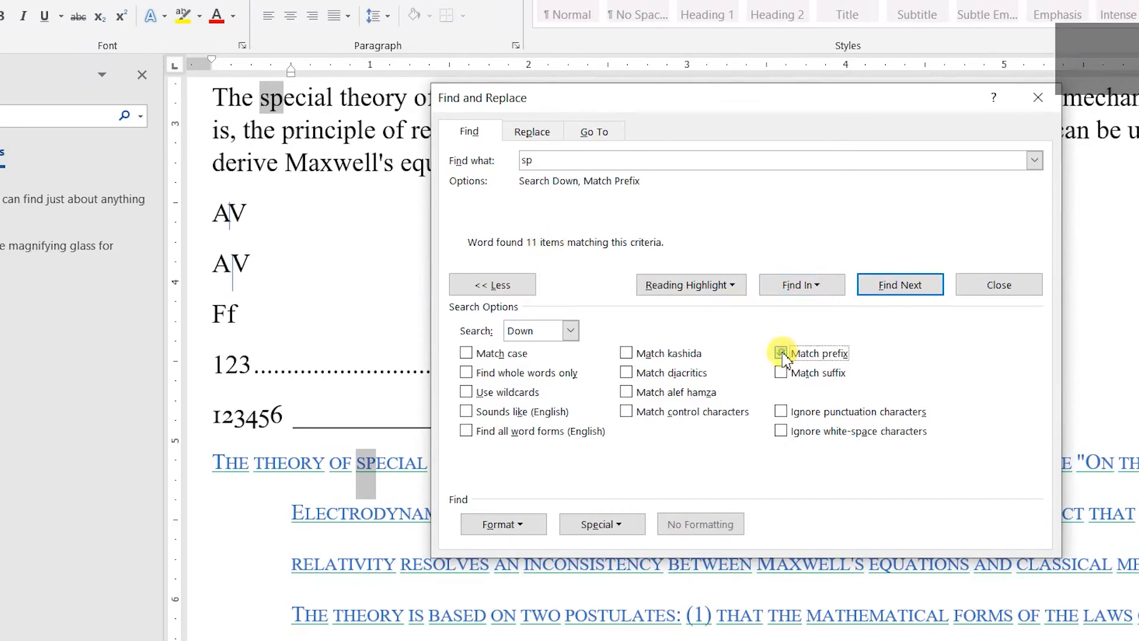
pyautogui.click(802, 284)
pyautogui.click(798, 329)
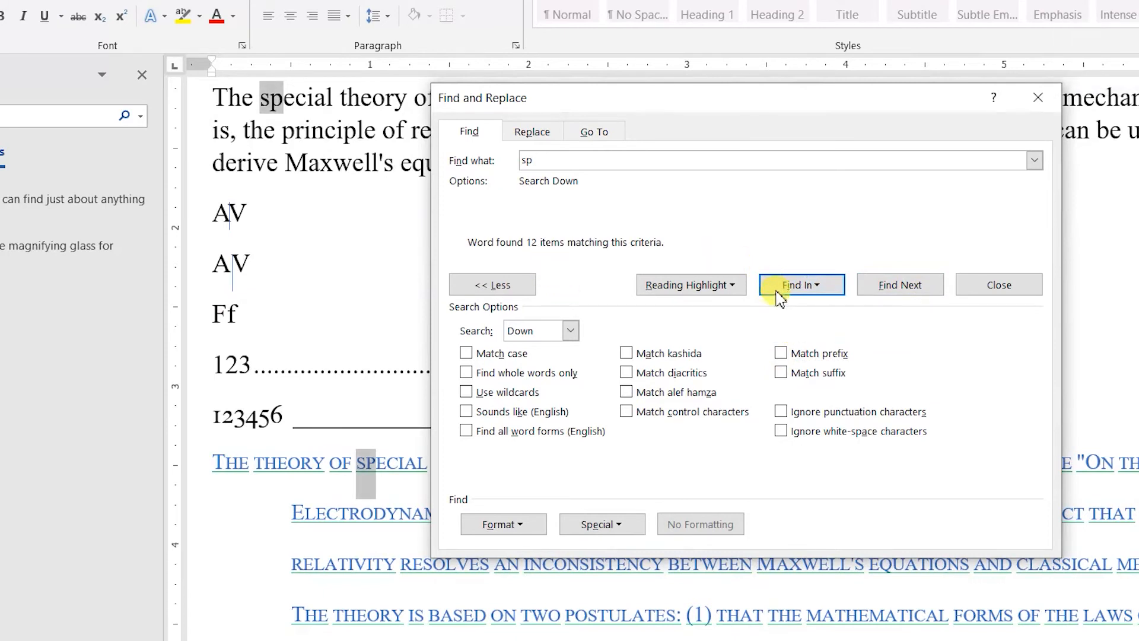
# Restrict the advanced search for "sp" to 10 pt text and find all occurrences in the main document.
pyautogui.click(492, 528)
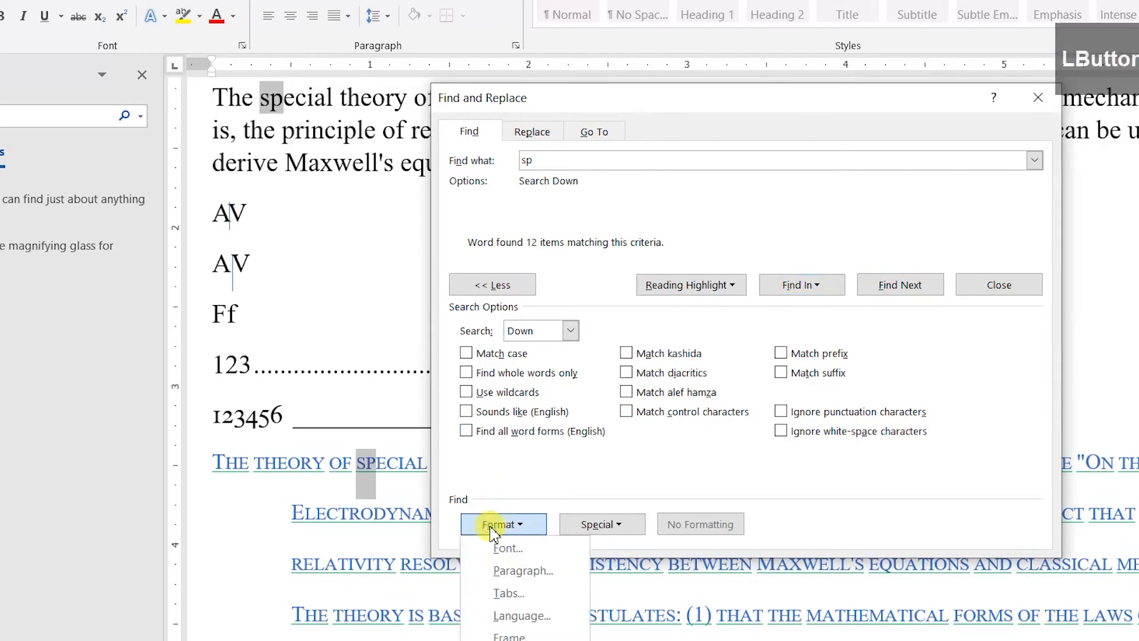
pyautogui.click(503, 548)
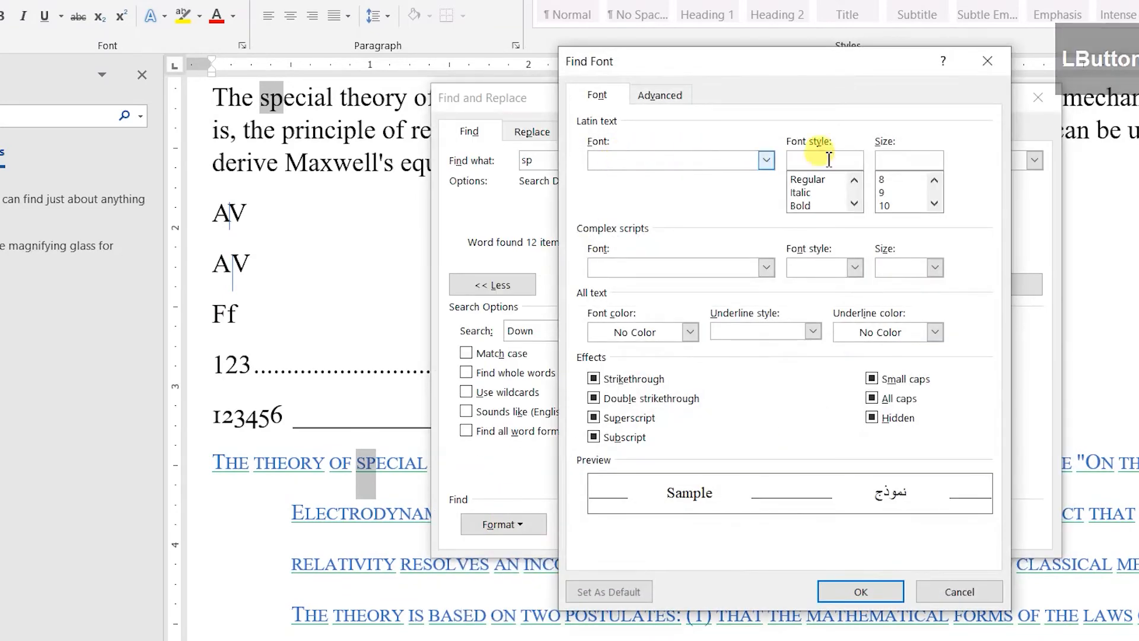
pyautogui.click(895, 159)
pyautogui.write('10')
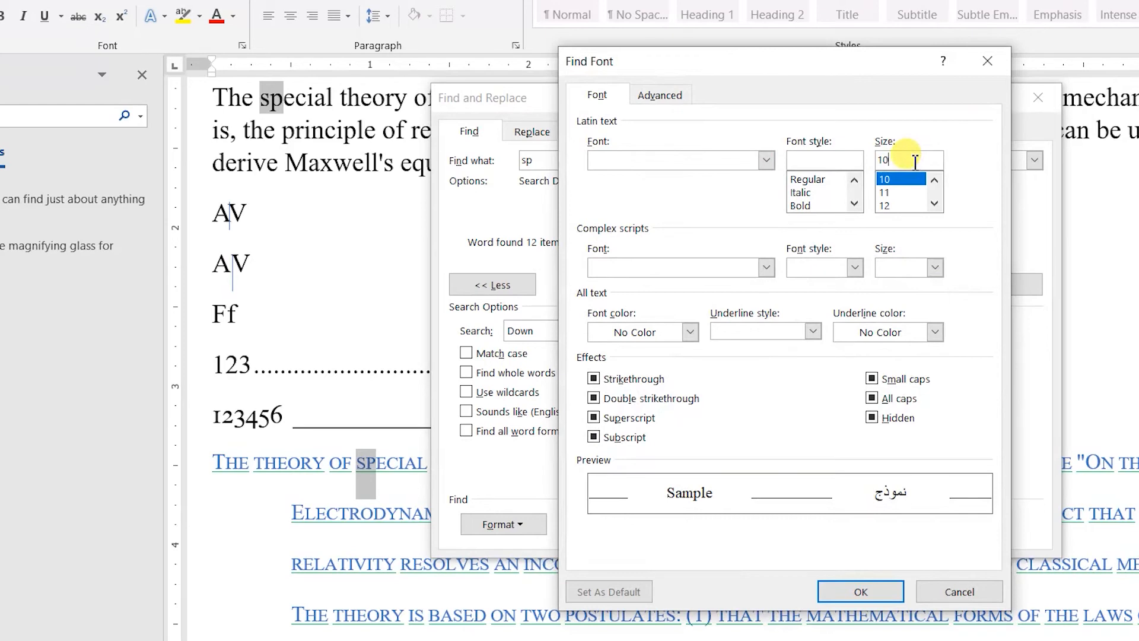
pyautogui.click(867, 592)
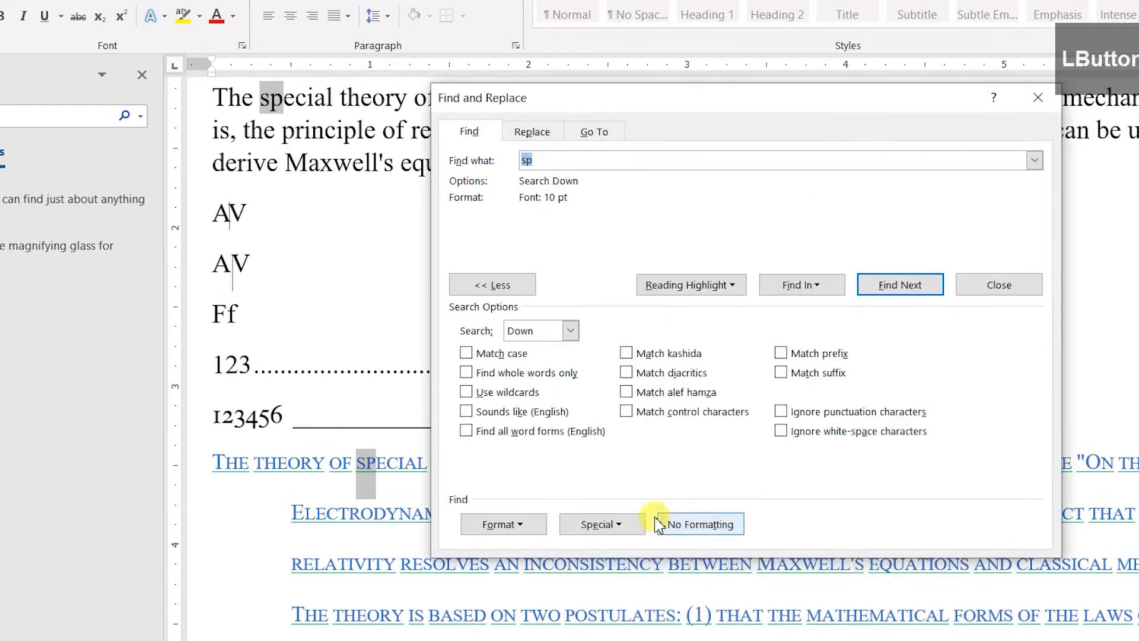
pyautogui.click(819, 285)
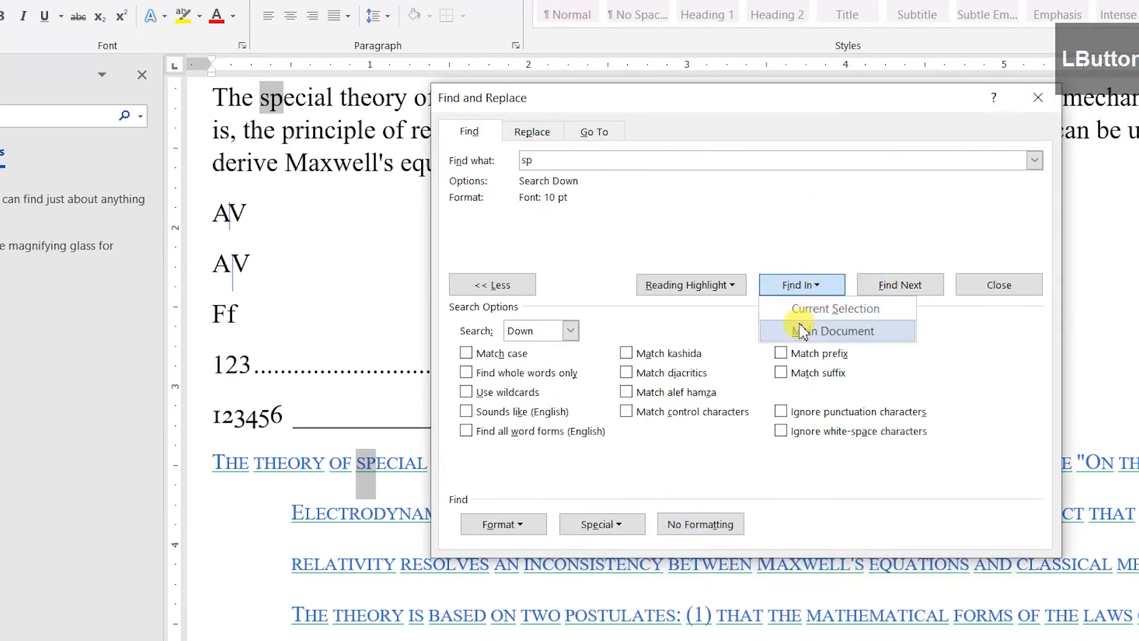
pyautogui.click(804, 330)
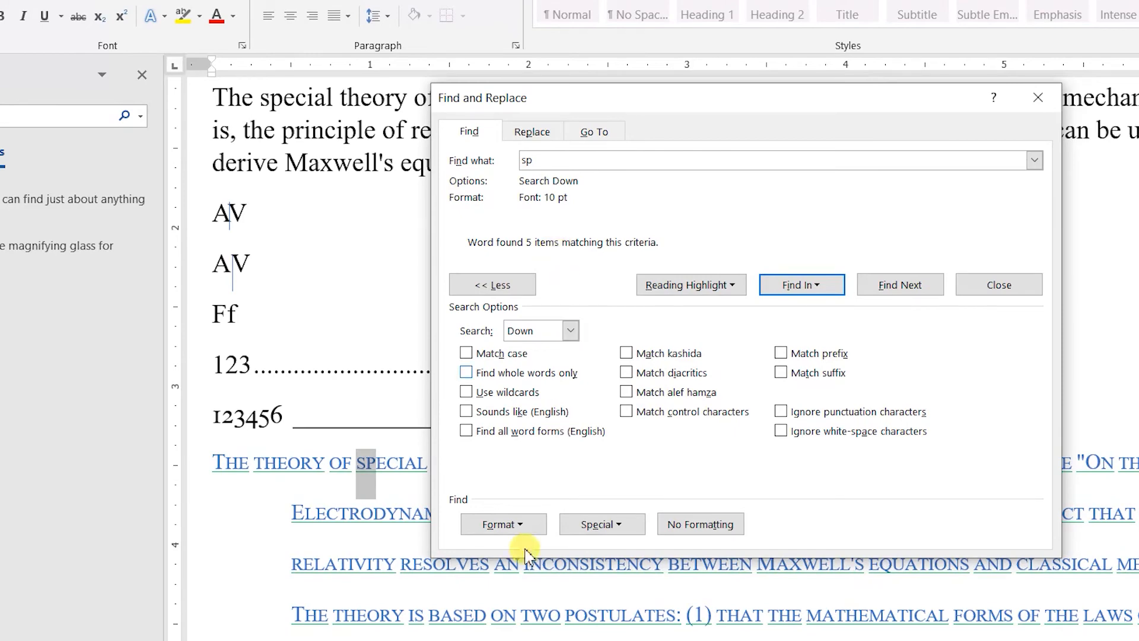
# View the paragraph formatting criteria available for the search, and close Find and Replace.
pyautogui.click(514, 528)
pyautogui.click(508, 565)
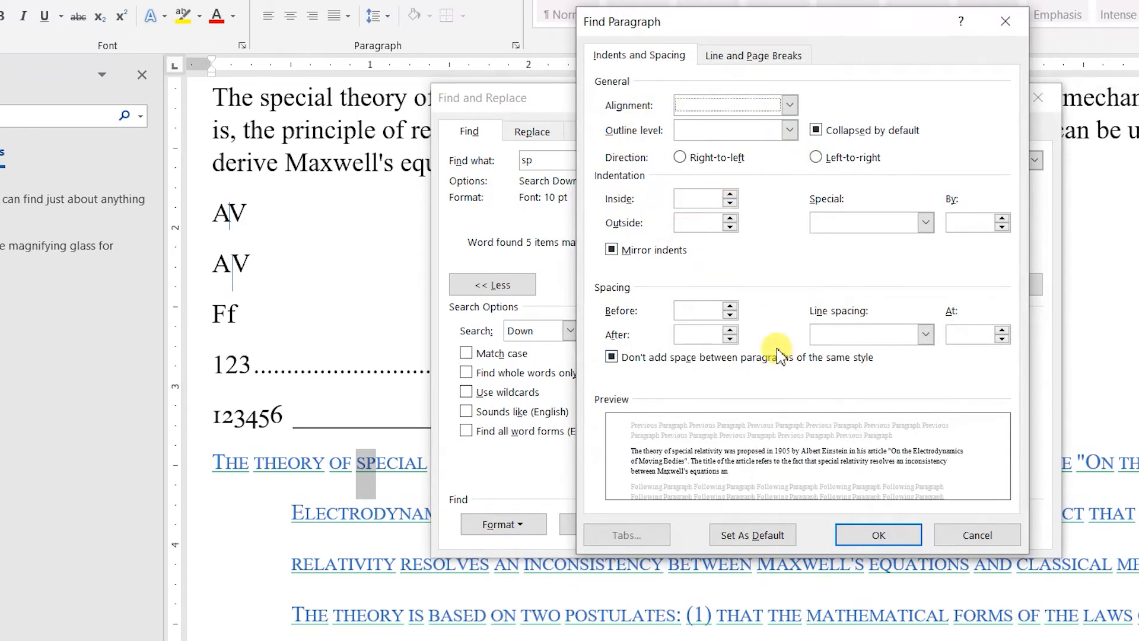
pyautogui.click(946, 532)
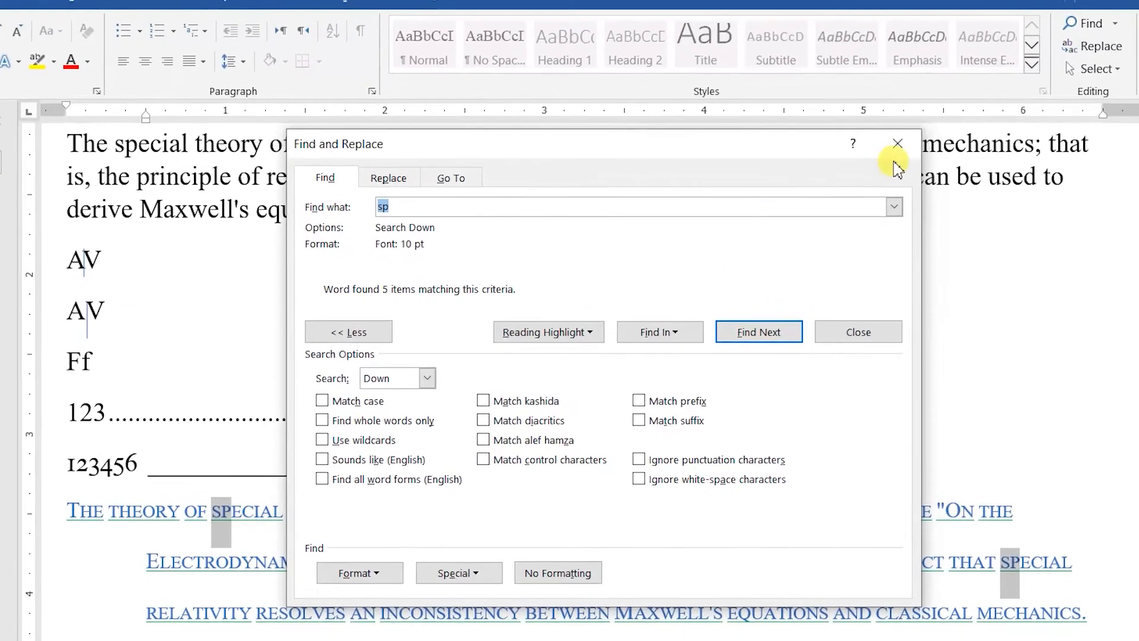
pyautogui.click(897, 144)
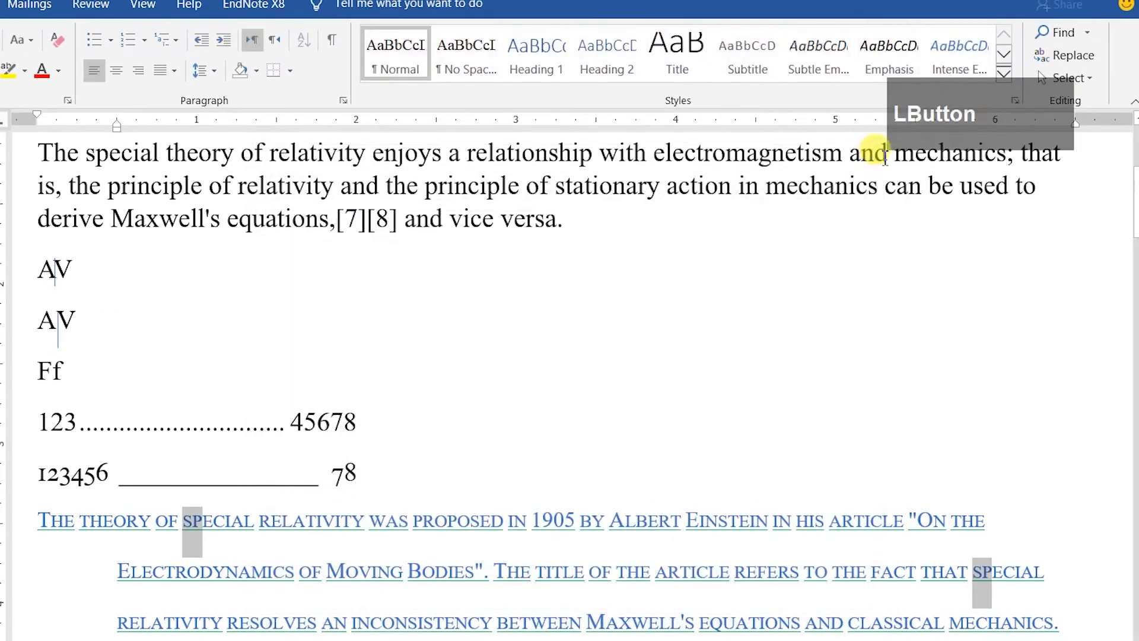
# Try to replace all 10 pt occurrences of "special" with "not special" throughout the document.
pyautogui.click(1074, 57)
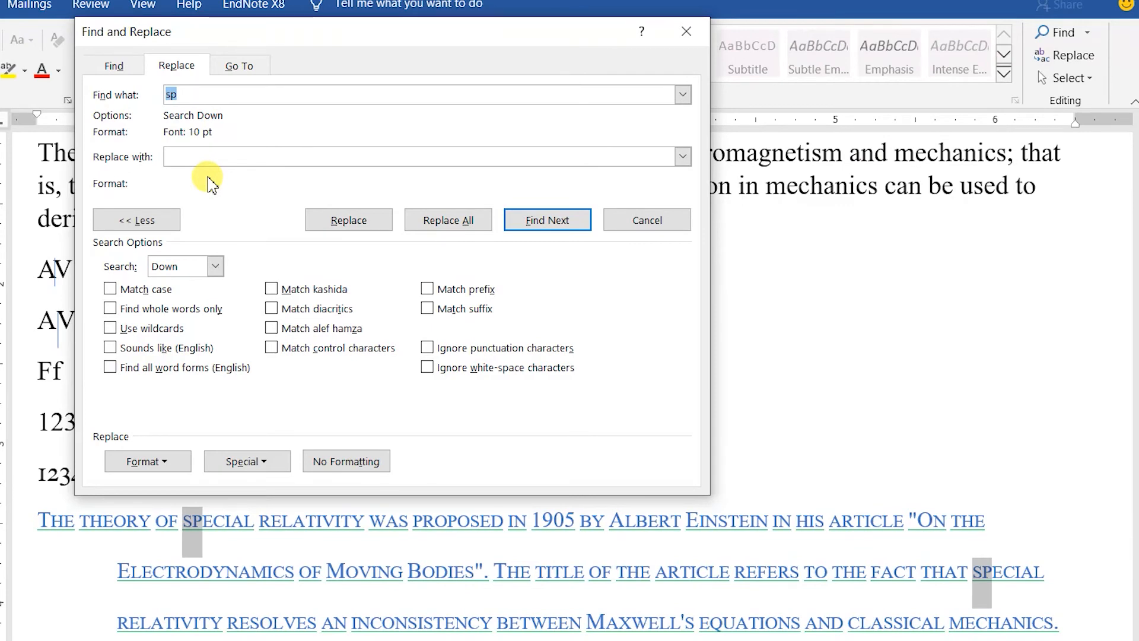
pyautogui.moveTo(184, 92); pyautogui.dragTo(140, 100)
pyautogui.write('s')
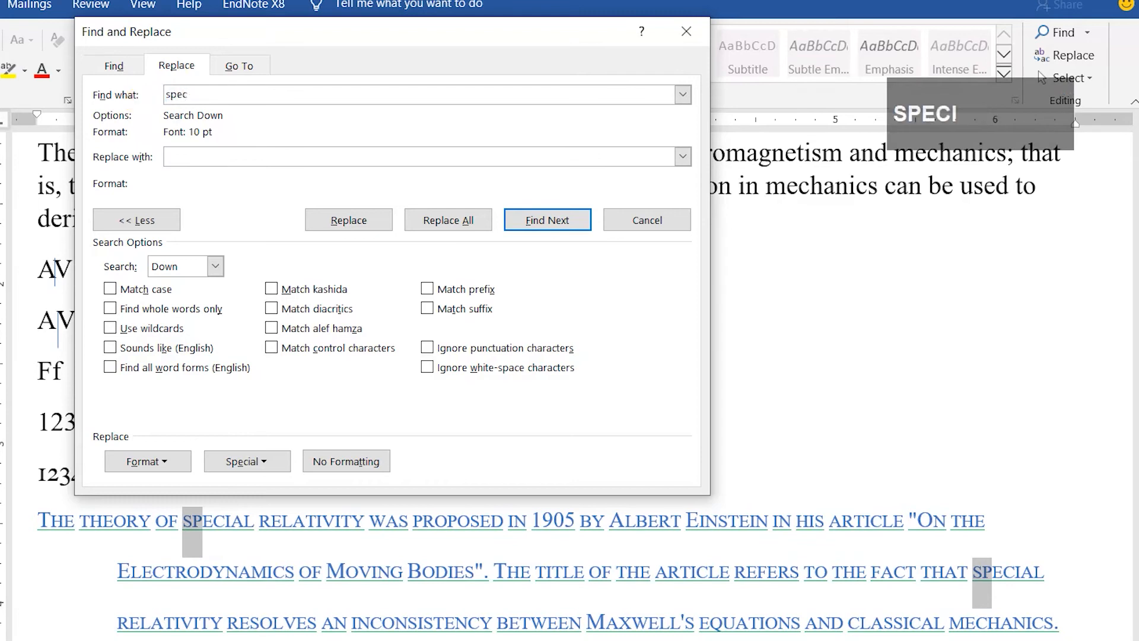
pyautogui.click(202, 156)
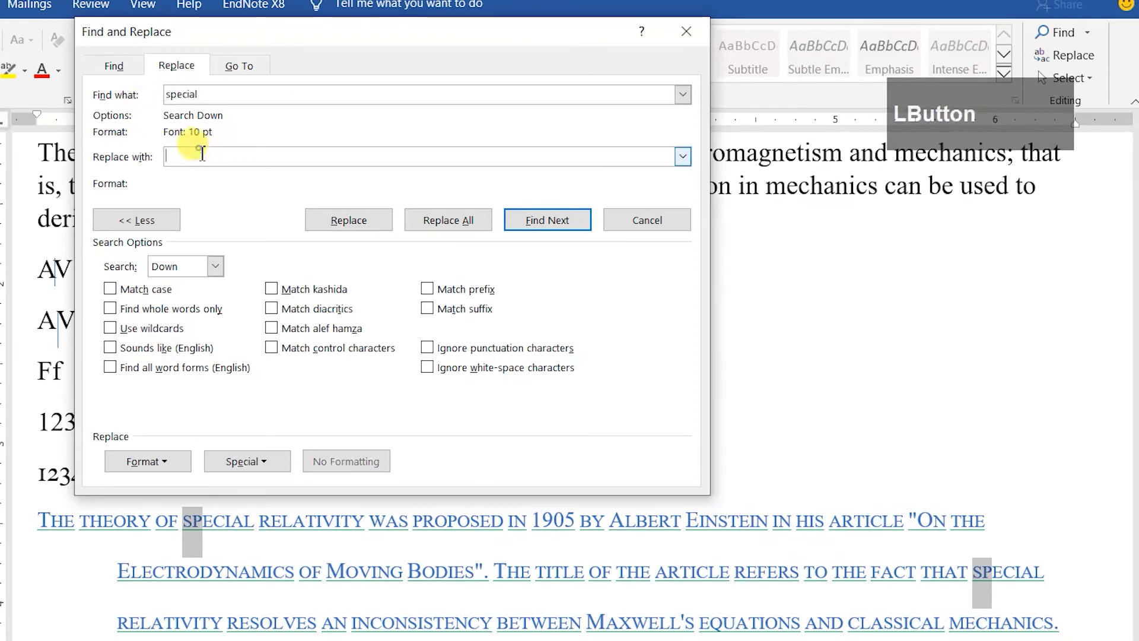
pyautogui.write('not special')
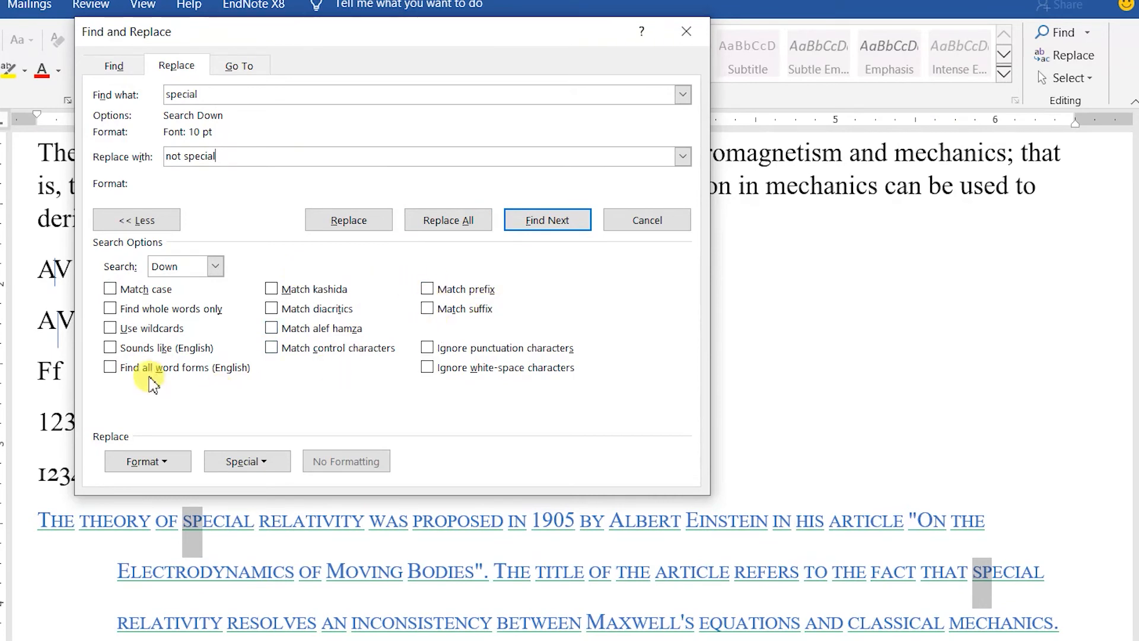
pyautogui.click(123, 223)
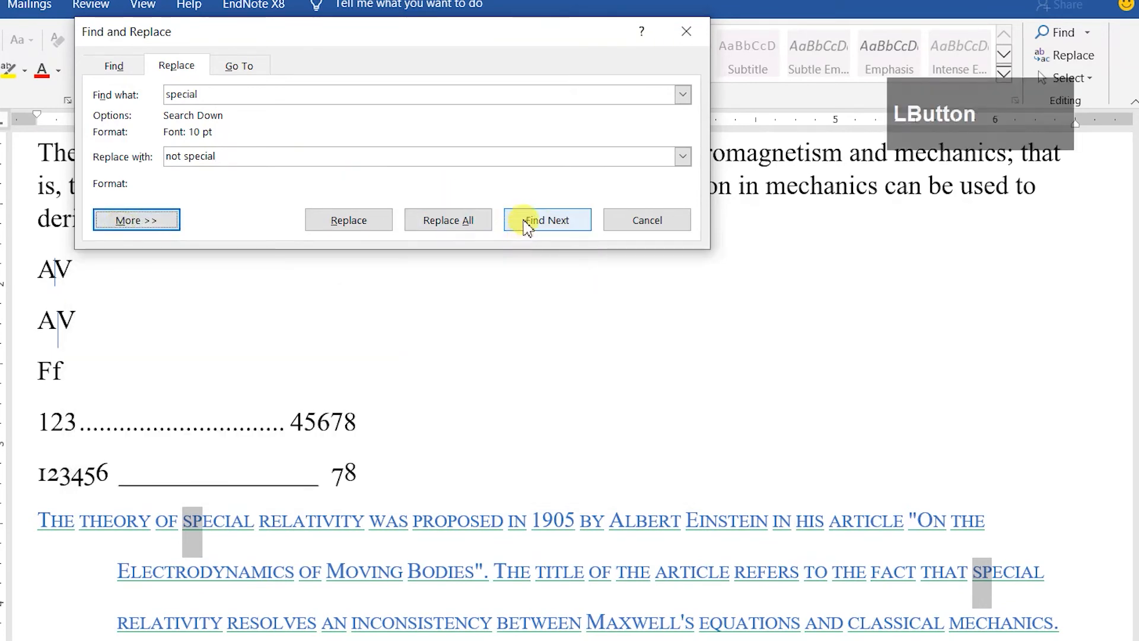
pyautogui.click(462, 225)
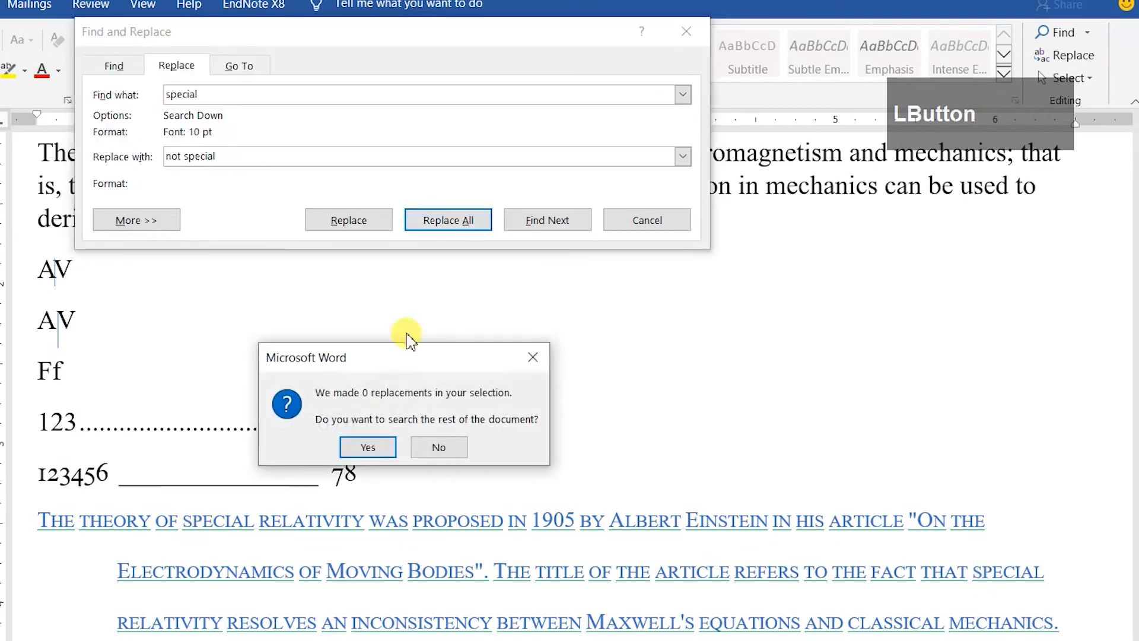
pyautogui.click(374, 441)
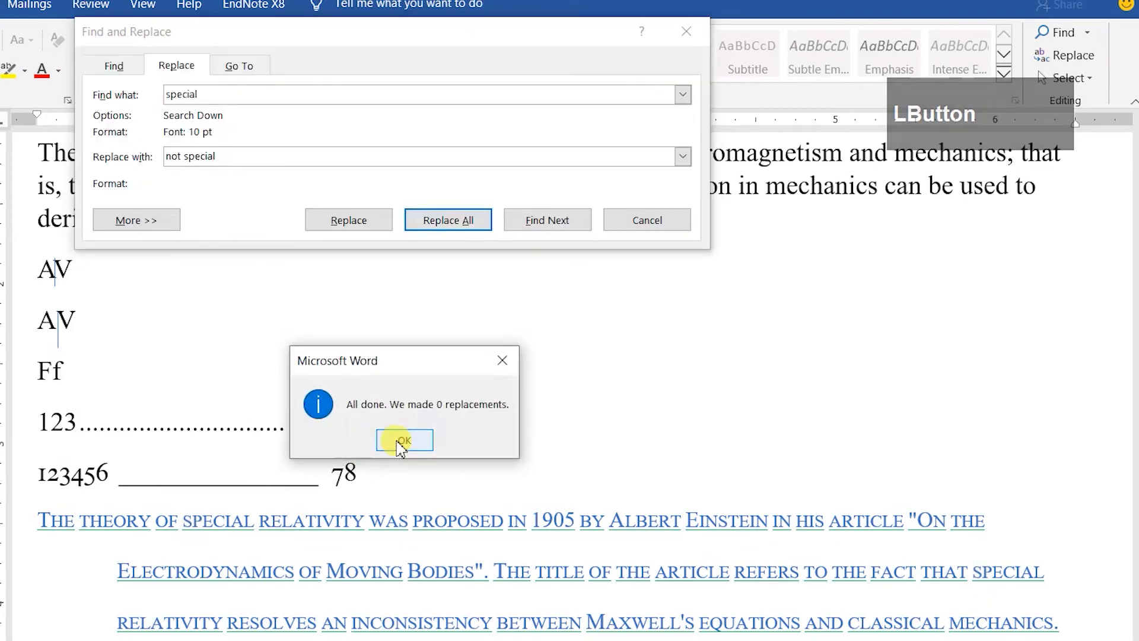
pyautogui.click(402, 442)
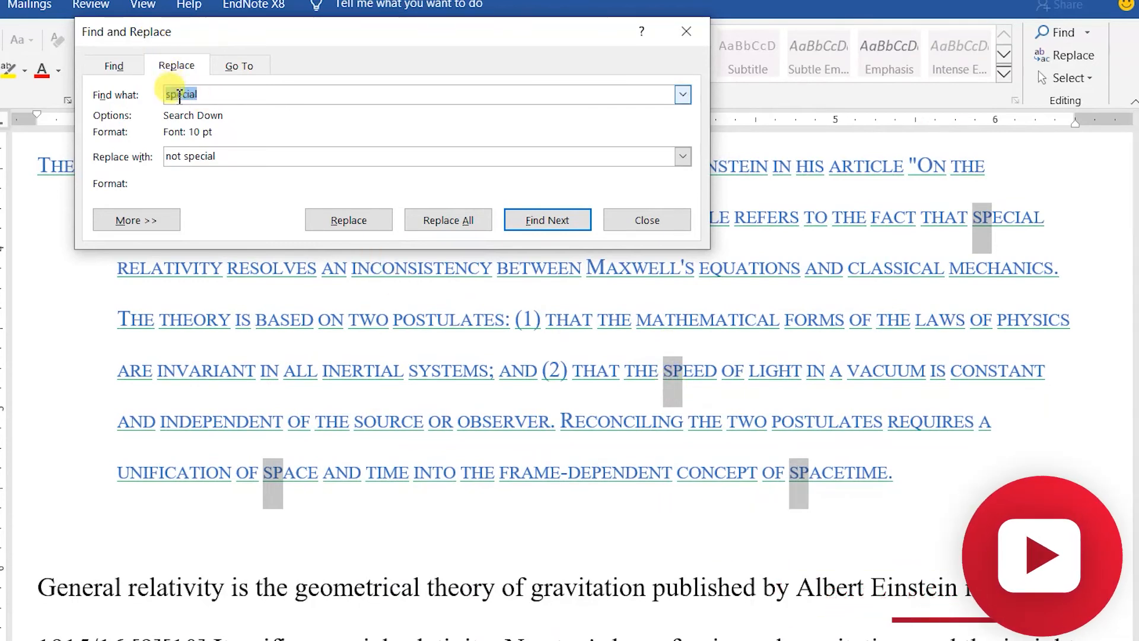
# Set up a replacement of "SPECIAL" with "Not special" and clear the 10 pt font size criterion.
pyautogui.click(178, 95)
pyautogui.moveTo(216, 97); pyautogui.dragTo(145, 99)
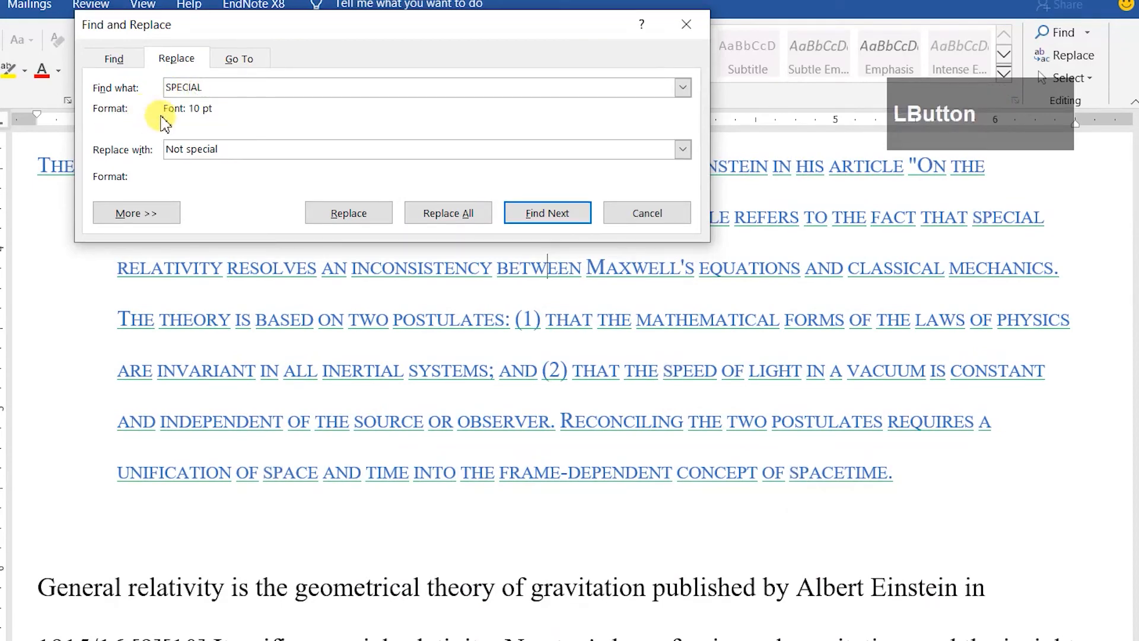
pyautogui.click(151, 213)
pyautogui.click(138, 456)
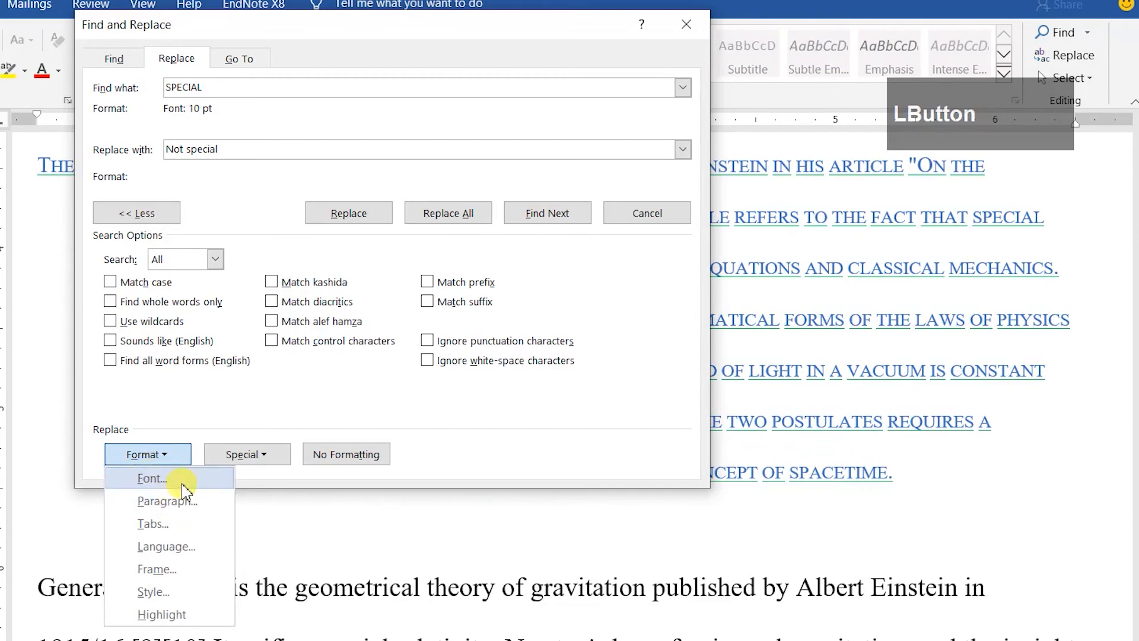
pyautogui.click(182, 480)
pyautogui.doubleClick(744, 214)
pyautogui.press('Delete')
pyautogui.click(691, 639)
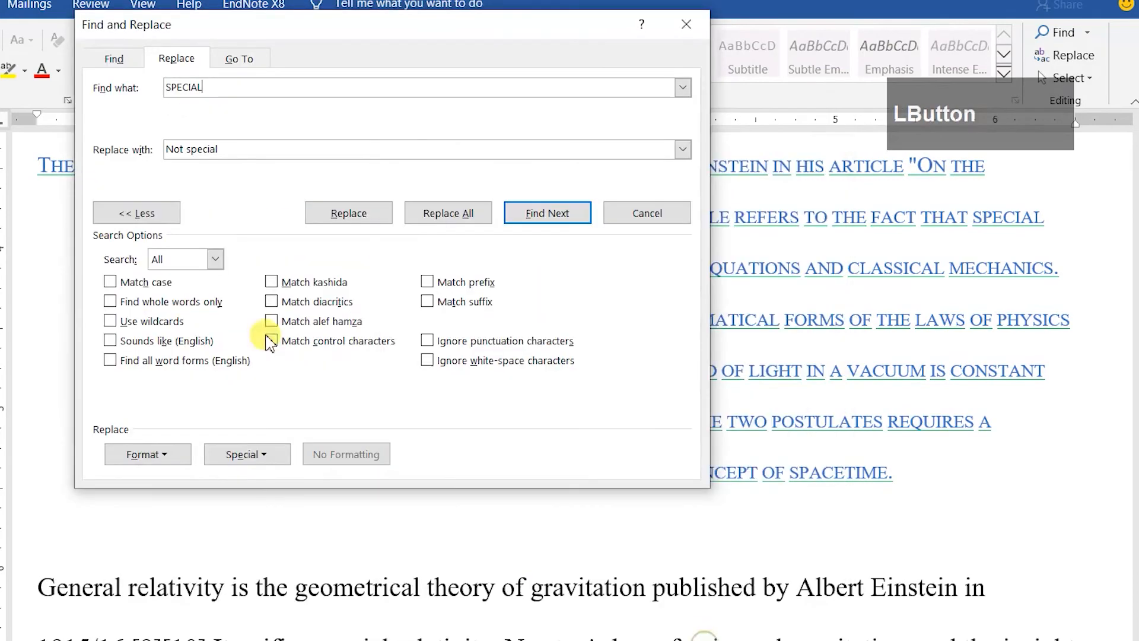
# Replace all occurrences of "SPECIAL" with "Not special" and close Find and Replace.
pyautogui.click(203, 87)
pyautogui.click(439, 215)
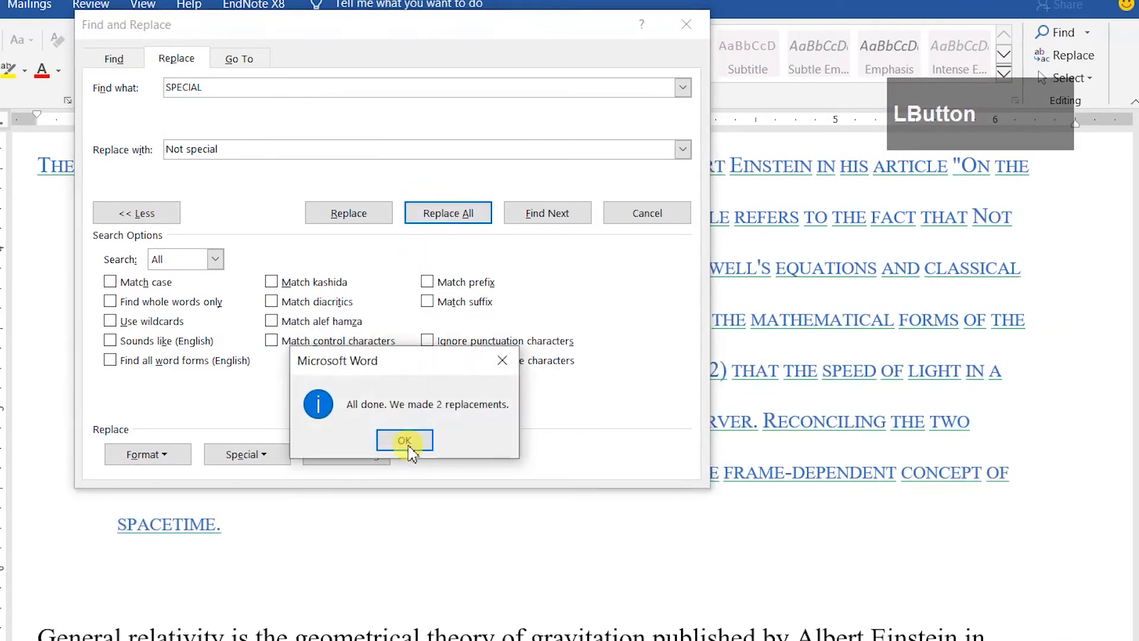
pyautogui.click(405, 441)
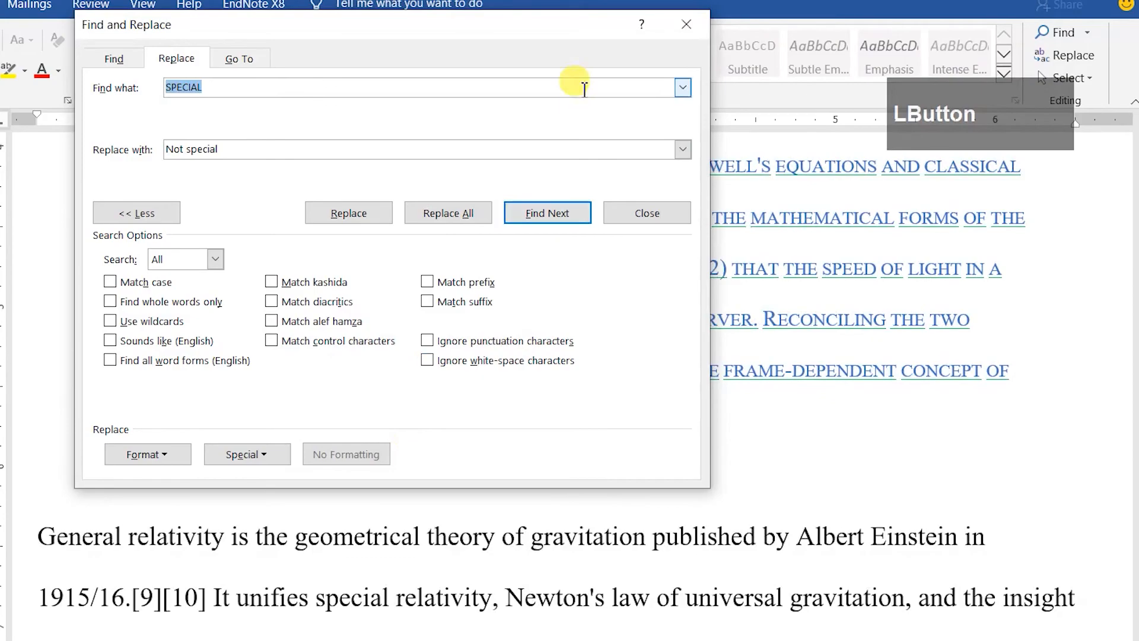
pyautogui.click(676, 27)
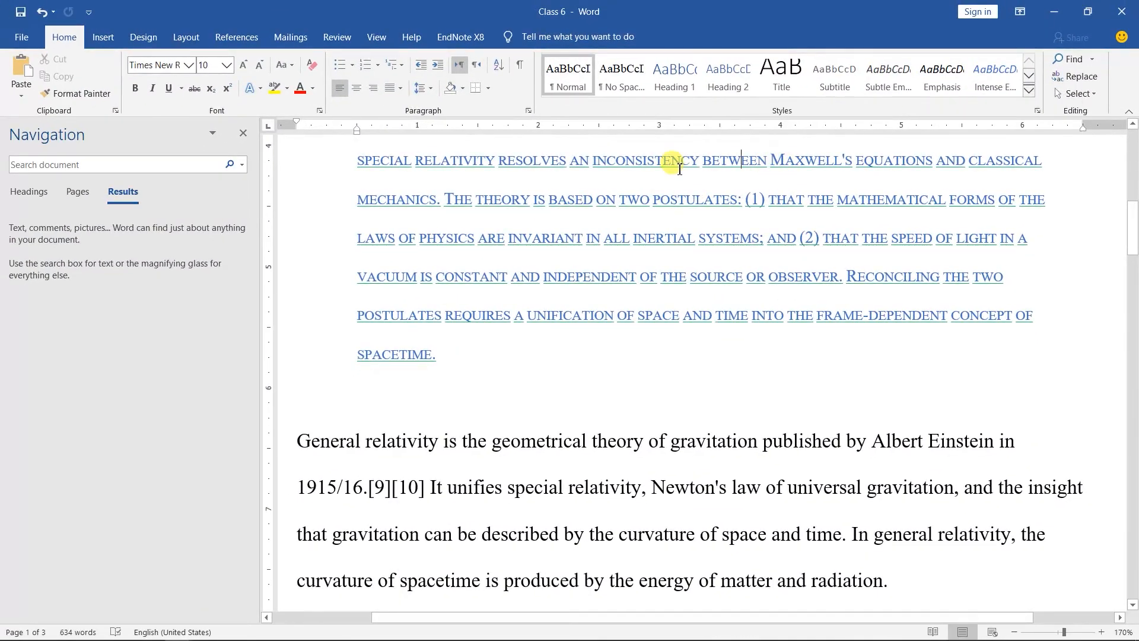
# Search the document for "special" and check both replaced "Not special" phrases in the blue small-caps paragraph.
pyautogui.click(194, 161)
pyautogui.press('BackSpace')
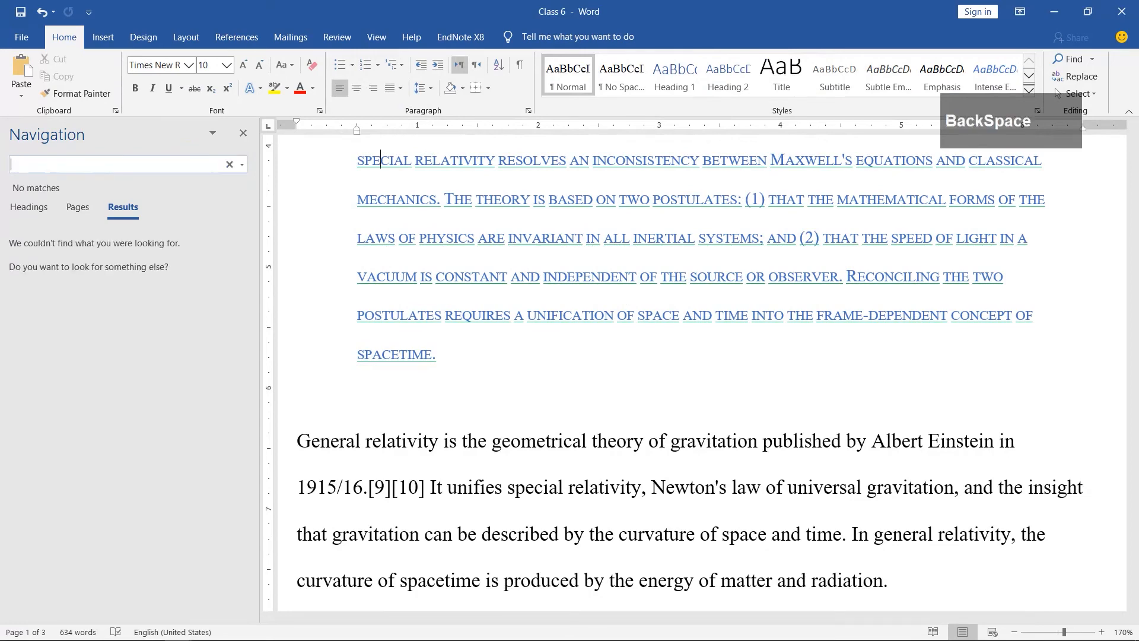
pyautogui.write('special')
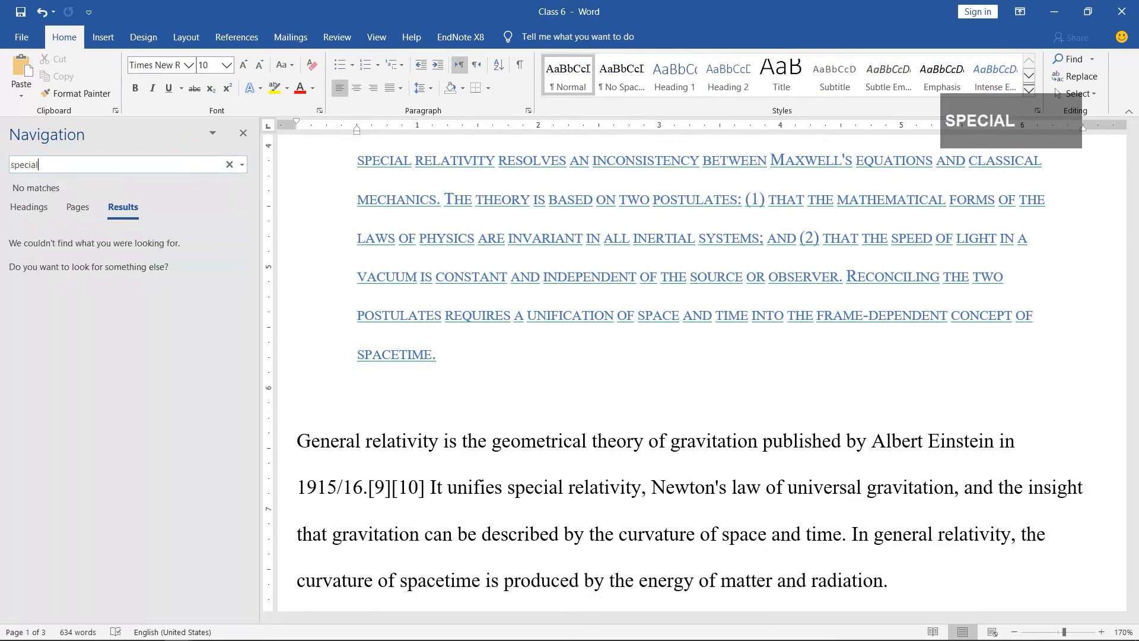
pyautogui.click(90, 267)
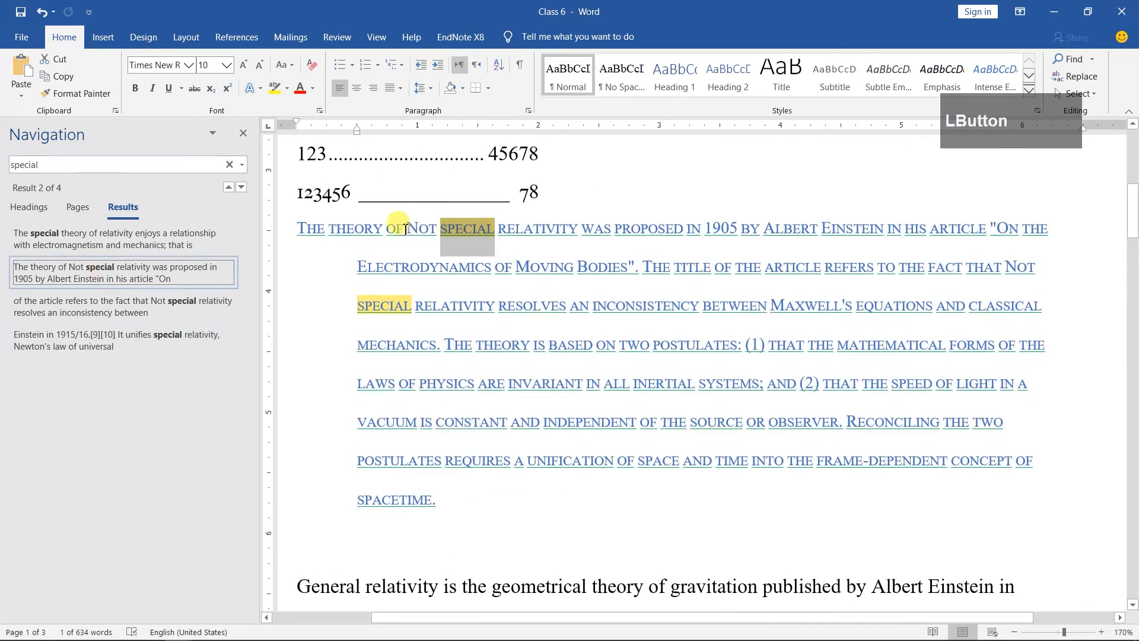
pyautogui.moveTo(405, 230); pyautogui.dragTo(492, 230)
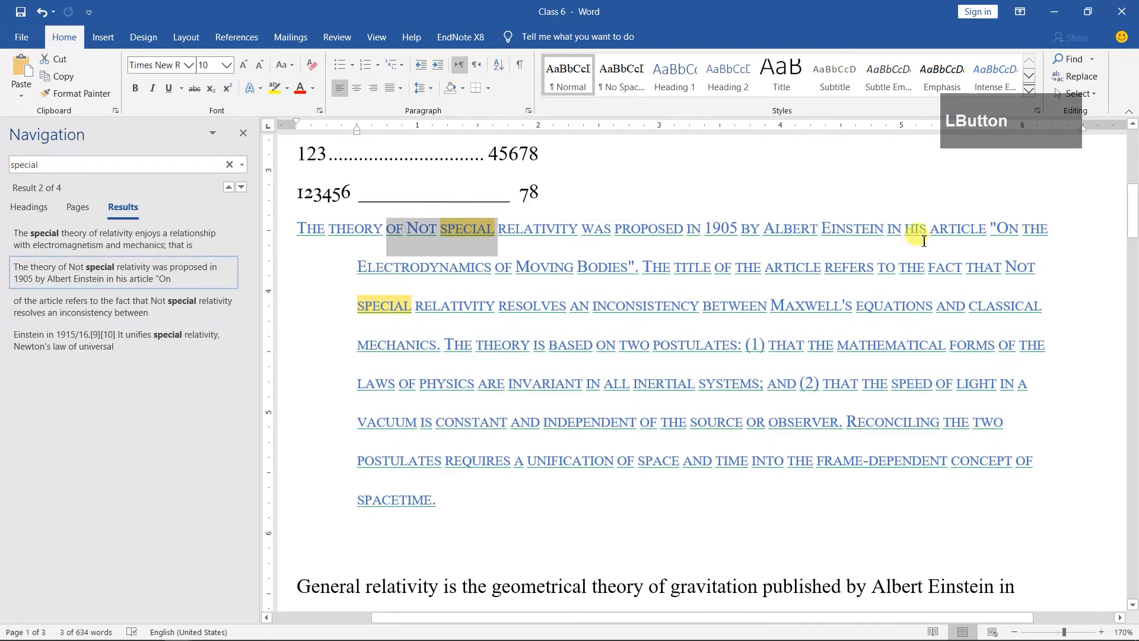
pyautogui.moveTo(1016, 272); pyautogui.dragTo(348, 317)
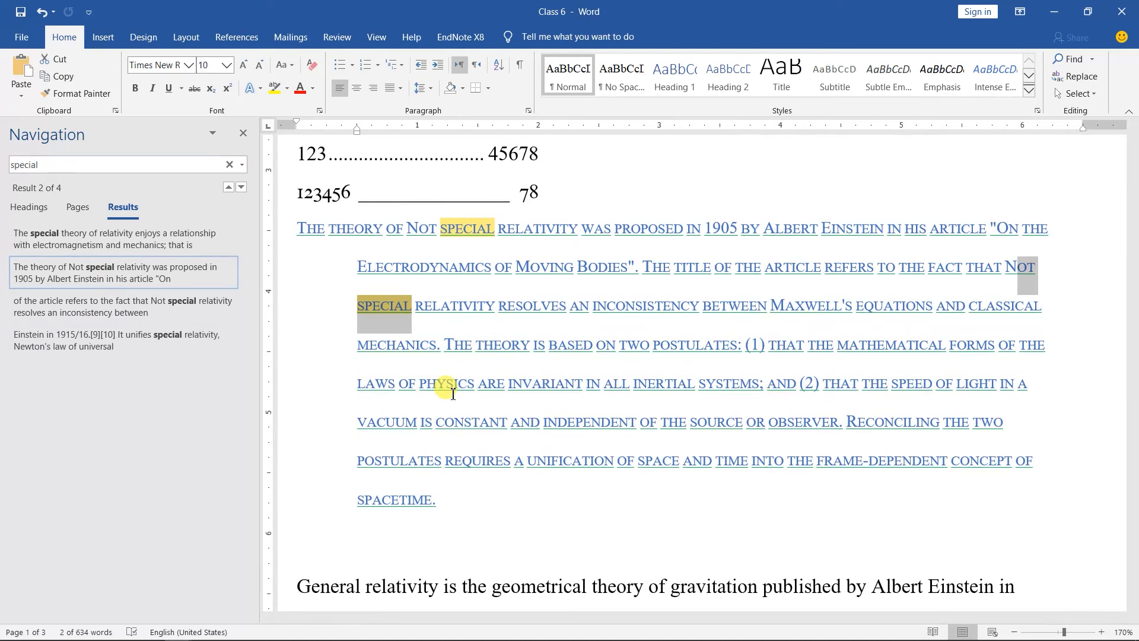
pyautogui.click(688, 230)
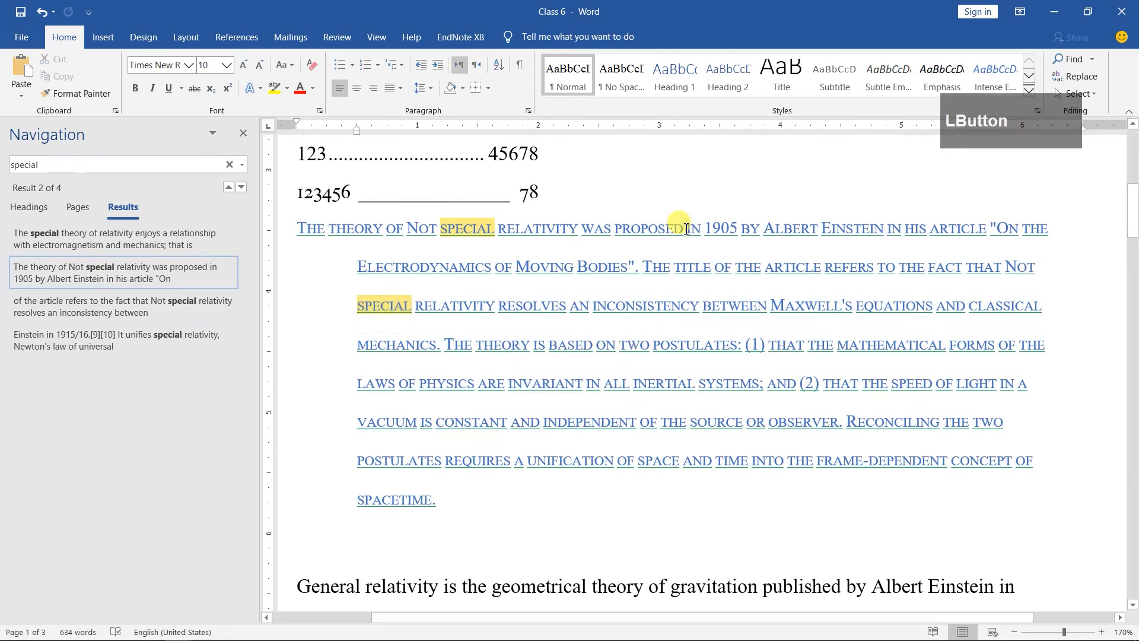
# Select all of the document's text, clear the selection, and view the other selection options.
pyautogui.click(1091, 95)
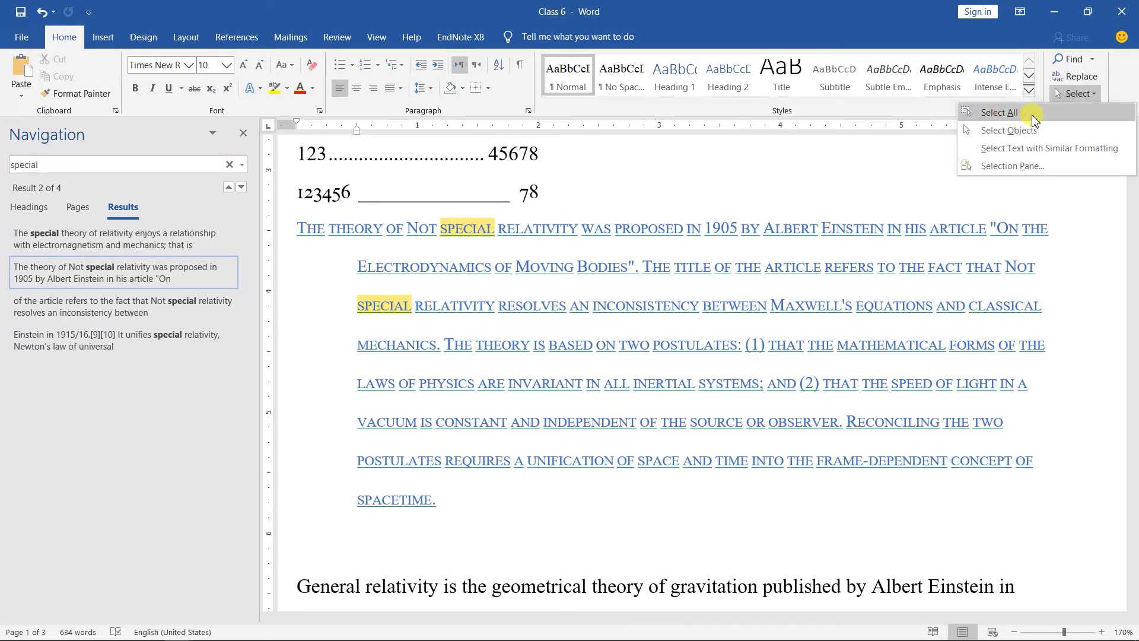
pyautogui.click(999, 113)
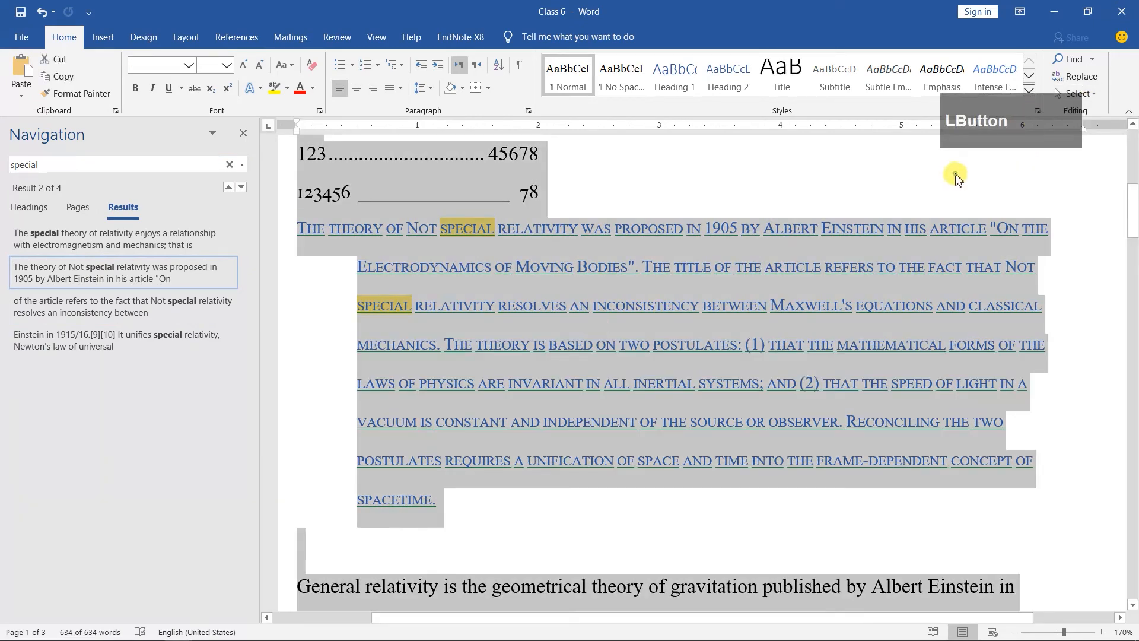
pyautogui.click(956, 177)
pyautogui.click(1091, 95)
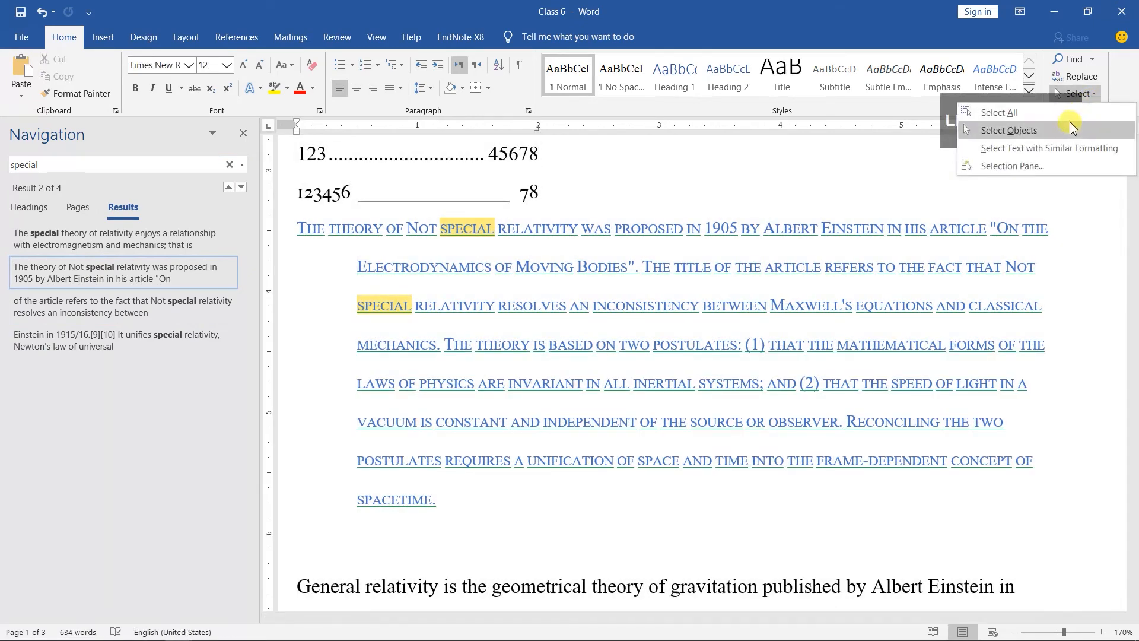
pyautogui.click(635, 248)
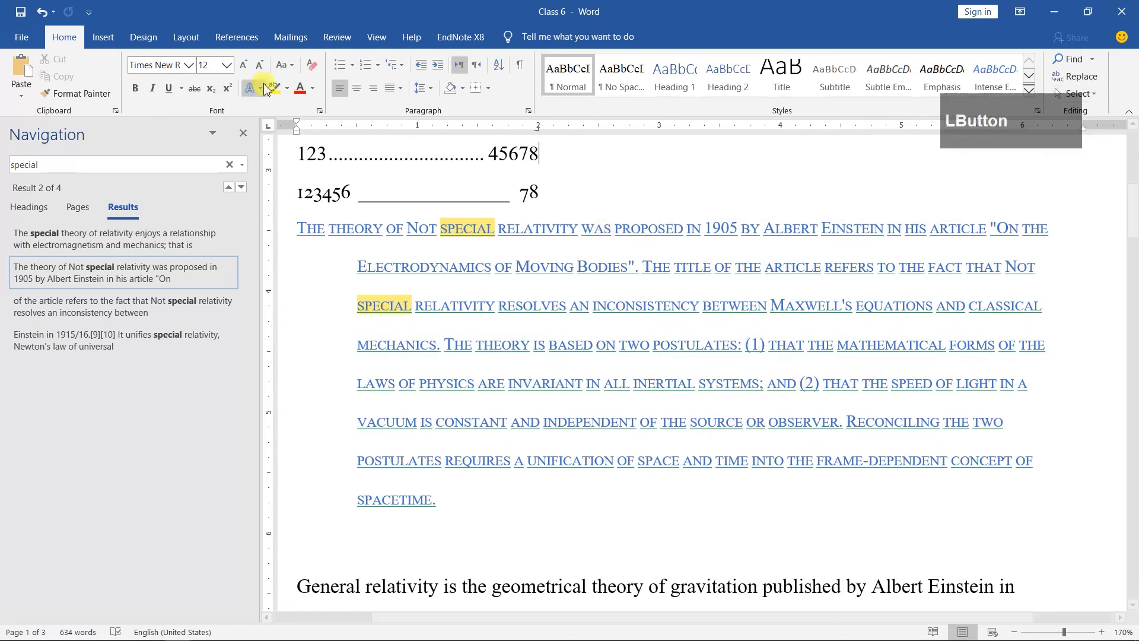
# Draw an oval about 1.41" wide and 1.06" high over the middle of the blue small-caps paragraph.
pyautogui.click(104, 37)
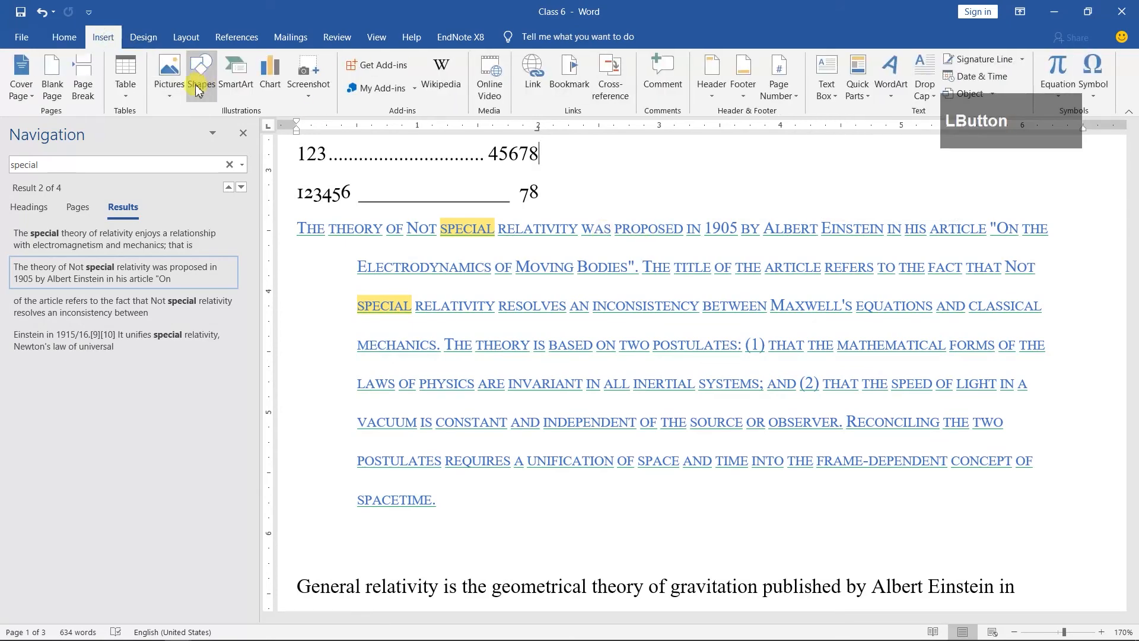
pyautogui.click(199, 89)
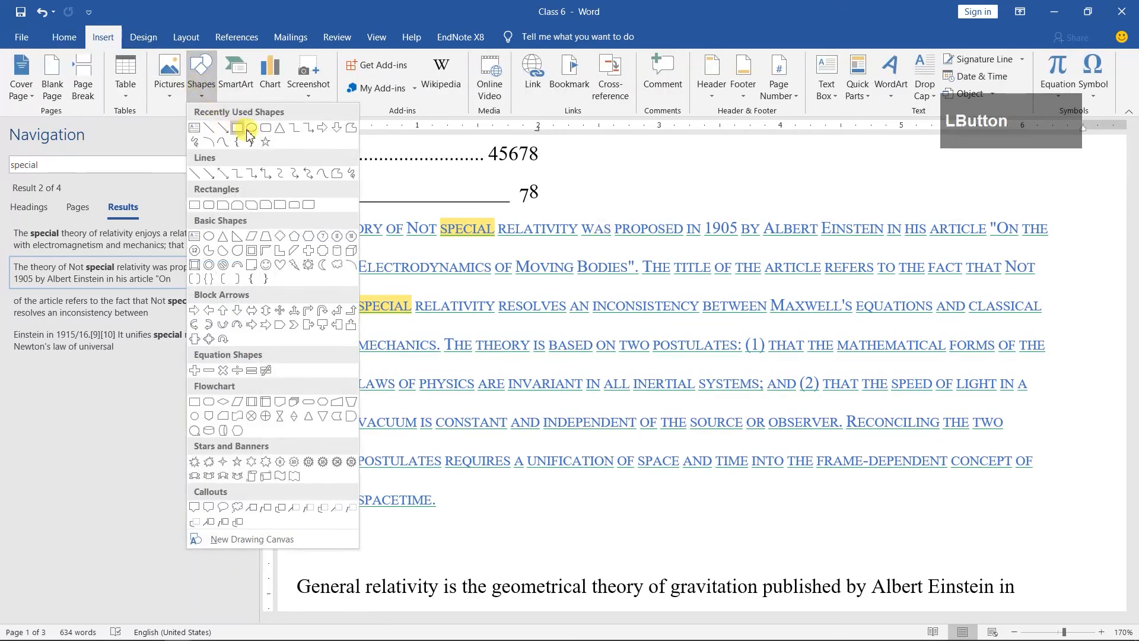
pyautogui.click(251, 129)
pyautogui.moveTo(569, 239); pyautogui.dragTo(740, 366)
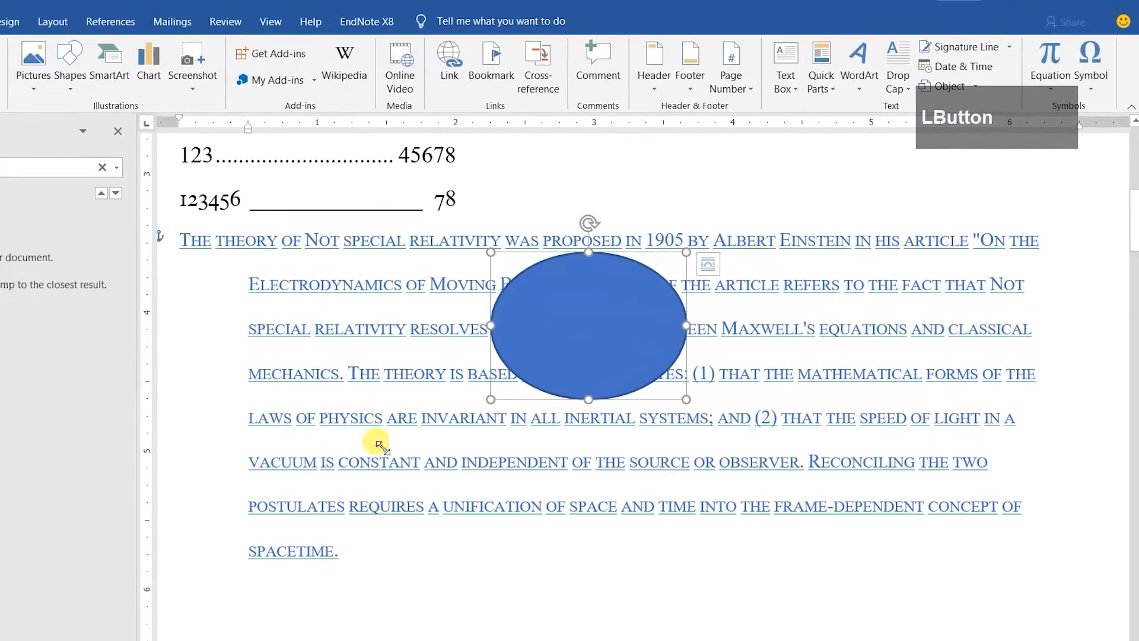
# Select the text from the "123456" line through the blue paragraph together with the oval, and clear the selection.
pyautogui.click(351, 285)
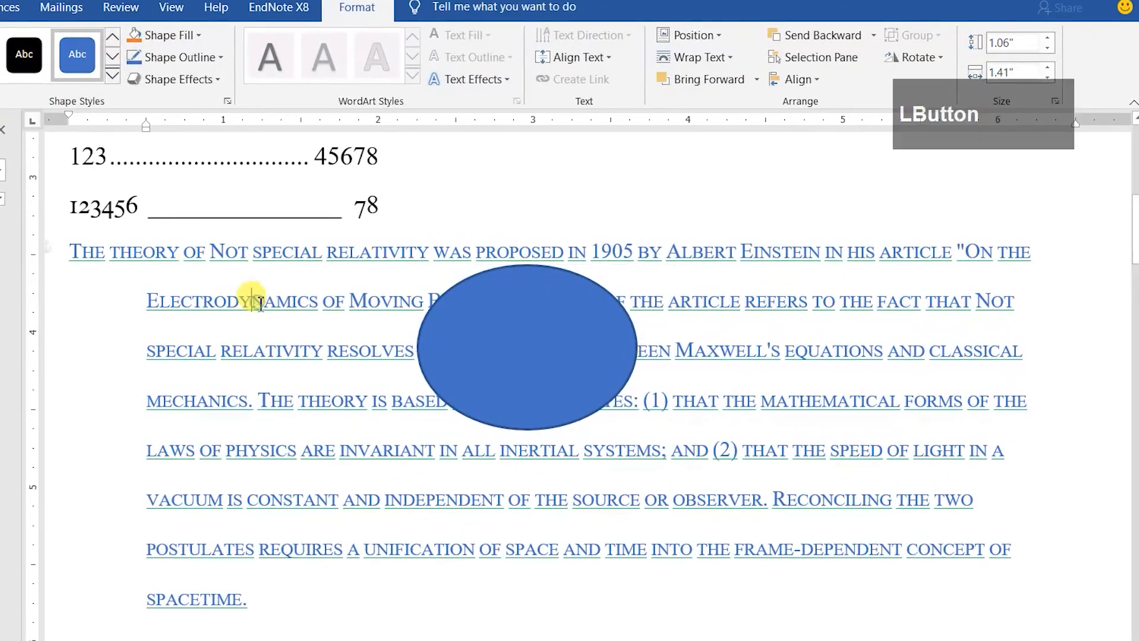
pyautogui.moveTo(368, 306); pyautogui.dragTo(936, 608)
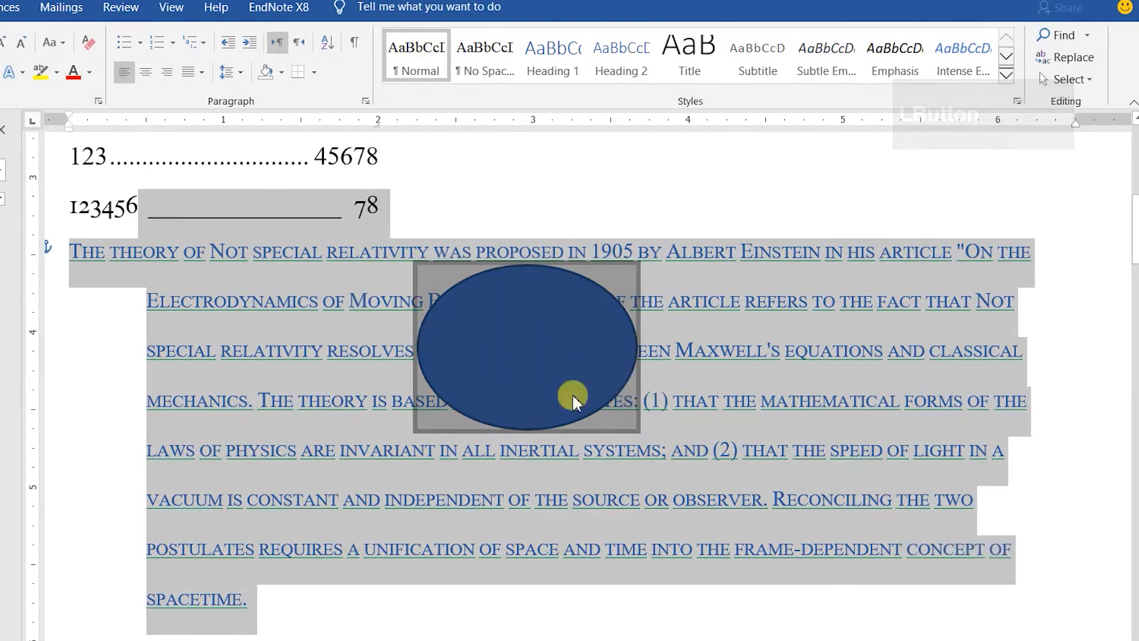
pyautogui.click(757, 385)
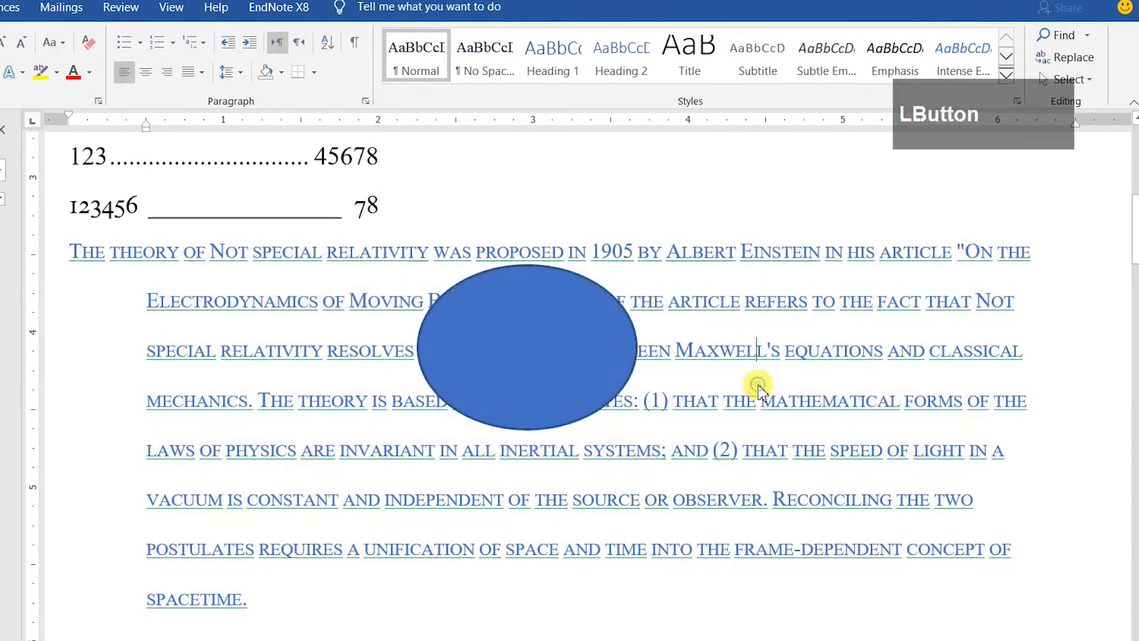
# Turn on Select Objects, select the oval by framing the paragraph area, and turn the mode off again.
pyautogui.click(1074, 80)
pyautogui.click(1062, 126)
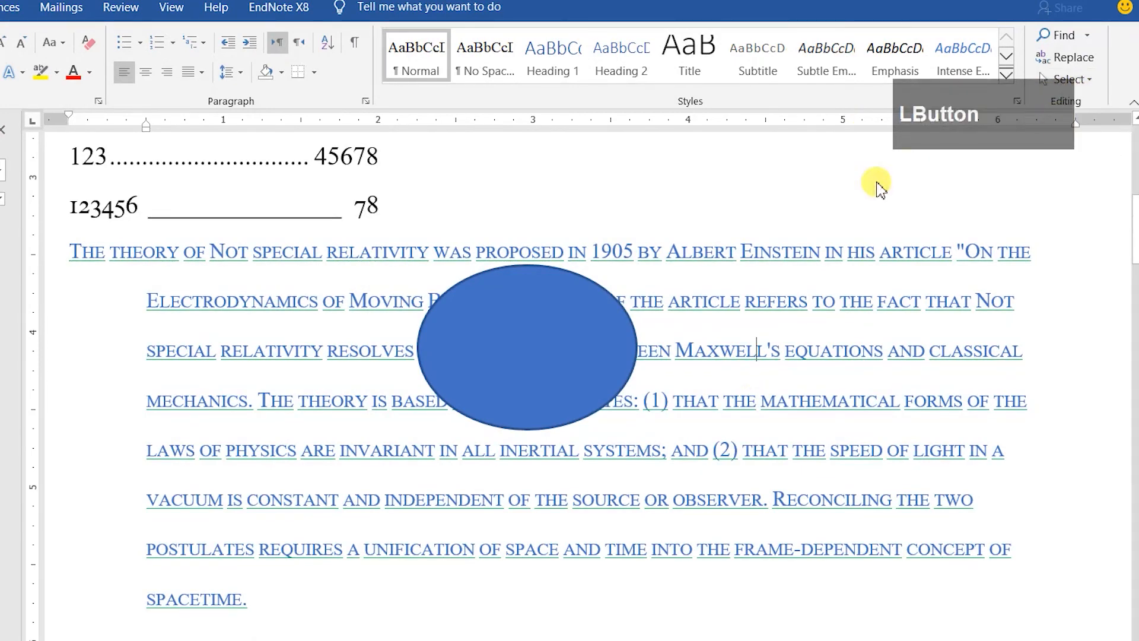
pyautogui.moveTo(829, 182); pyautogui.dragTo(172, 573)
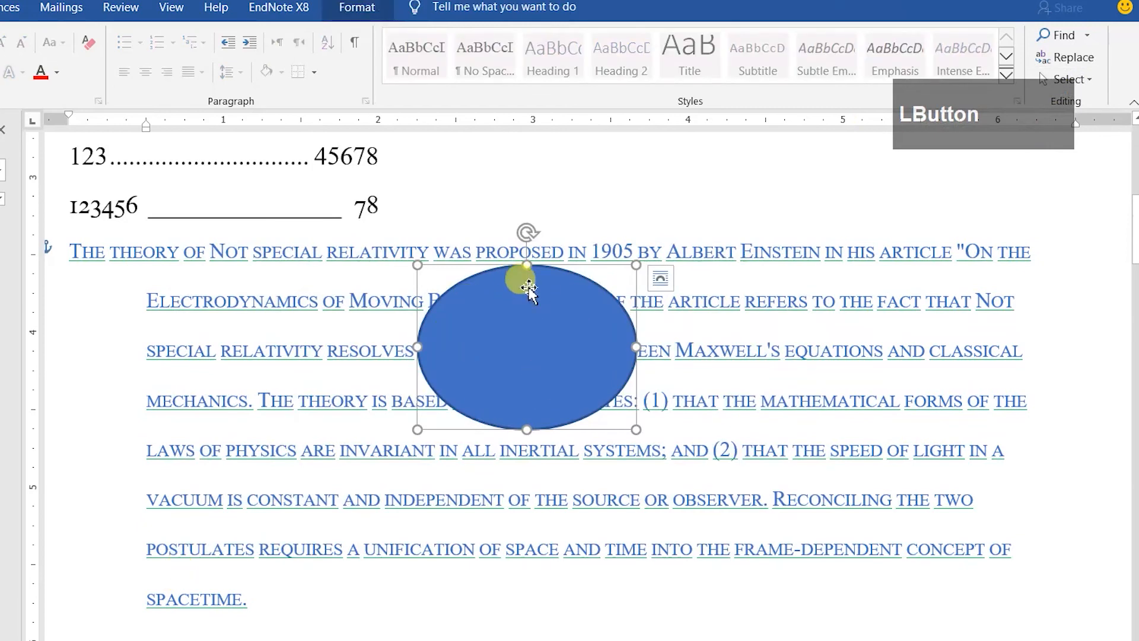
pyautogui.click(1084, 81)
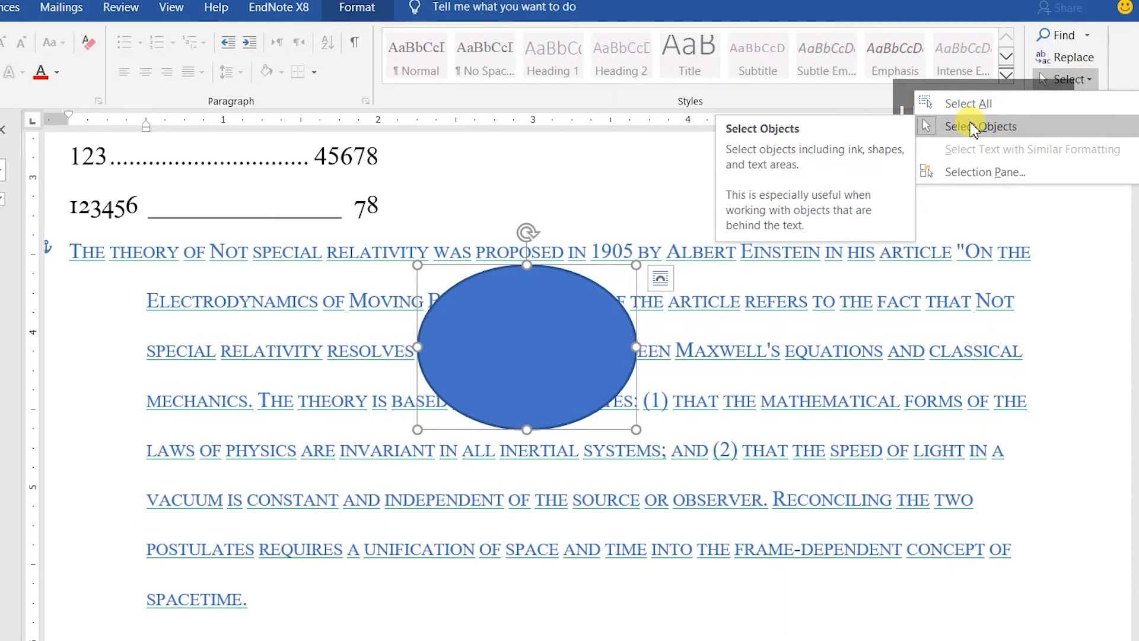
pyautogui.click(973, 126)
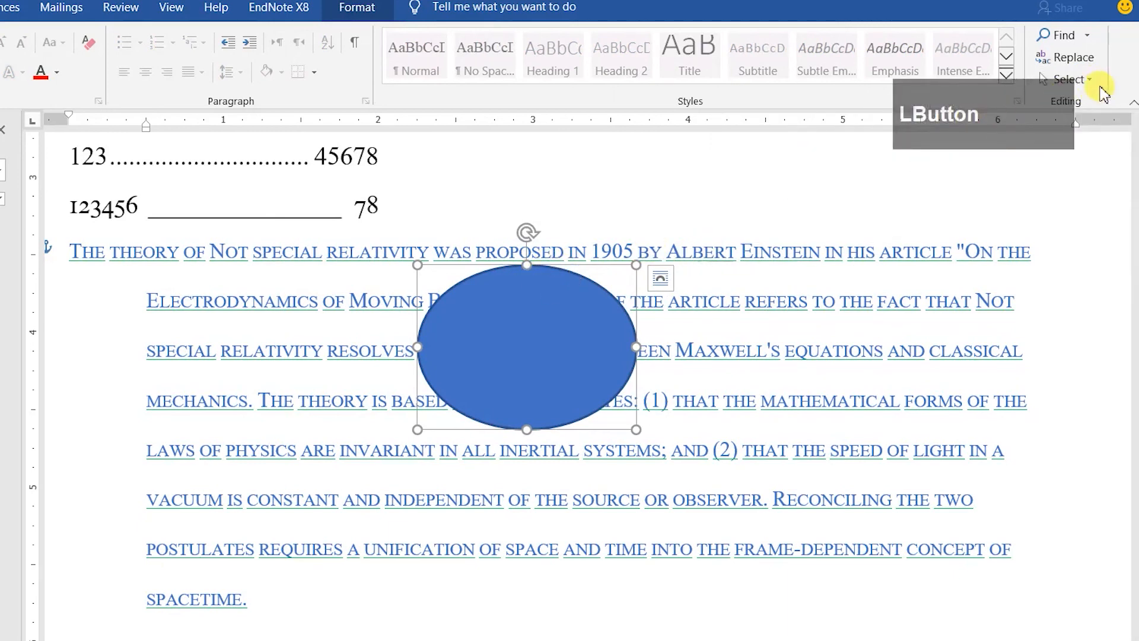
# Open the Selection Pane and try selecting the listed oval and both straight connectors in turn.
pyautogui.click(1077, 79)
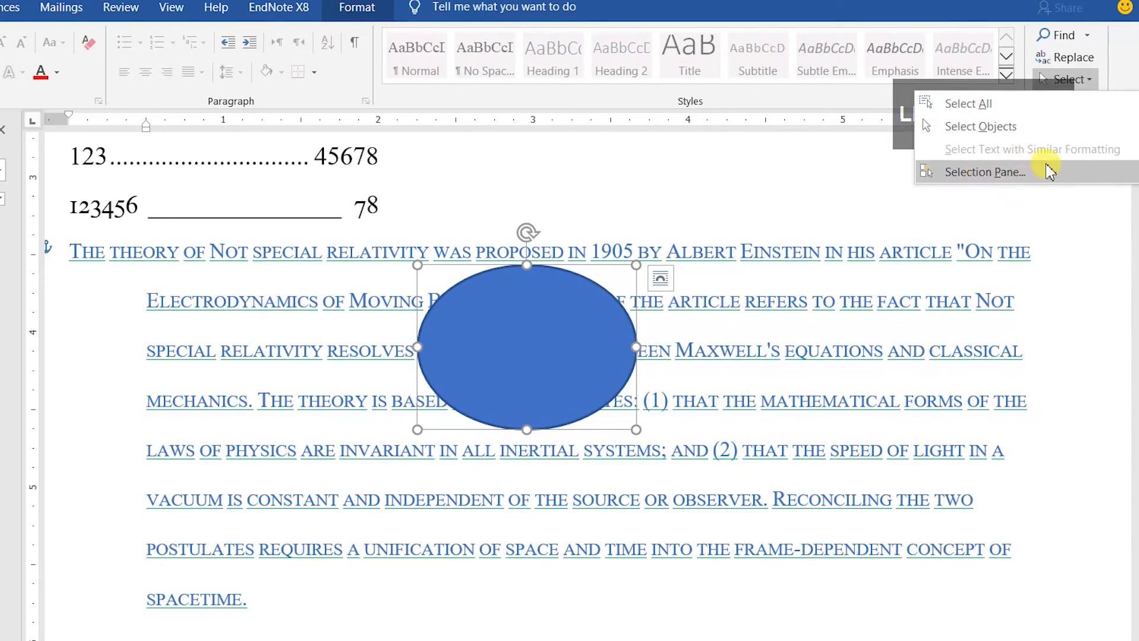
pyautogui.click(1009, 172)
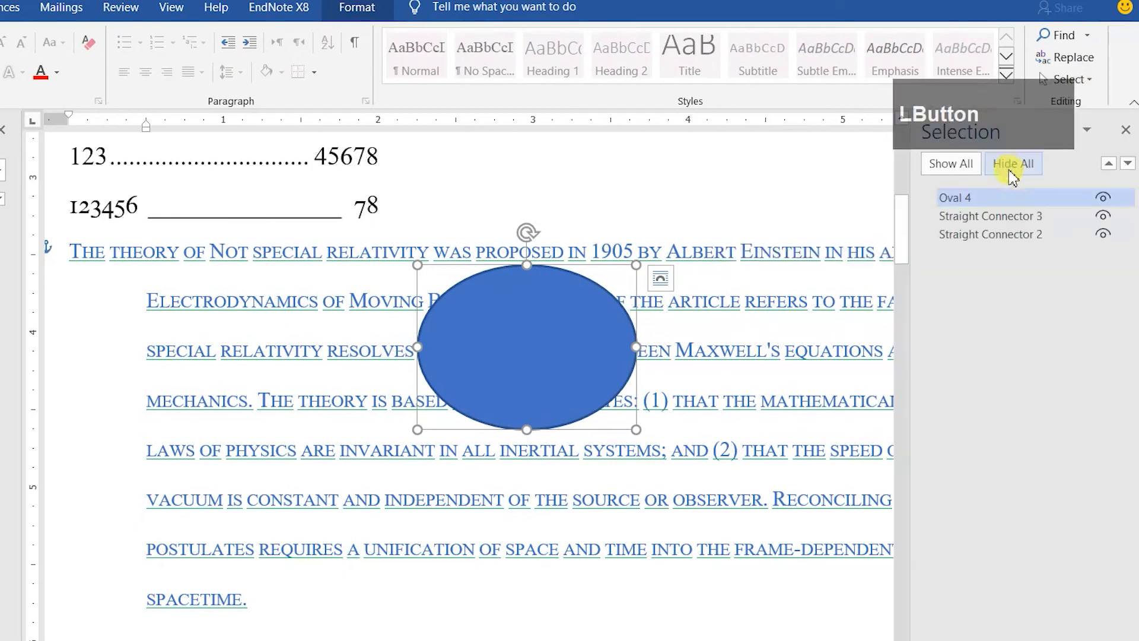
pyautogui.click(992, 216)
pyautogui.keyDown('ctrl'); pyautogui.click(997, 235); pyautogui.keyUp('ctrl')
pyautogui.click(994, 231)
pyautogui.click(1003, 213)
pyautogui.click(994, 202)
pyautogui.click(996, 221)
pyautogui.click(999, 235)
pyautogui.click(999, 216)
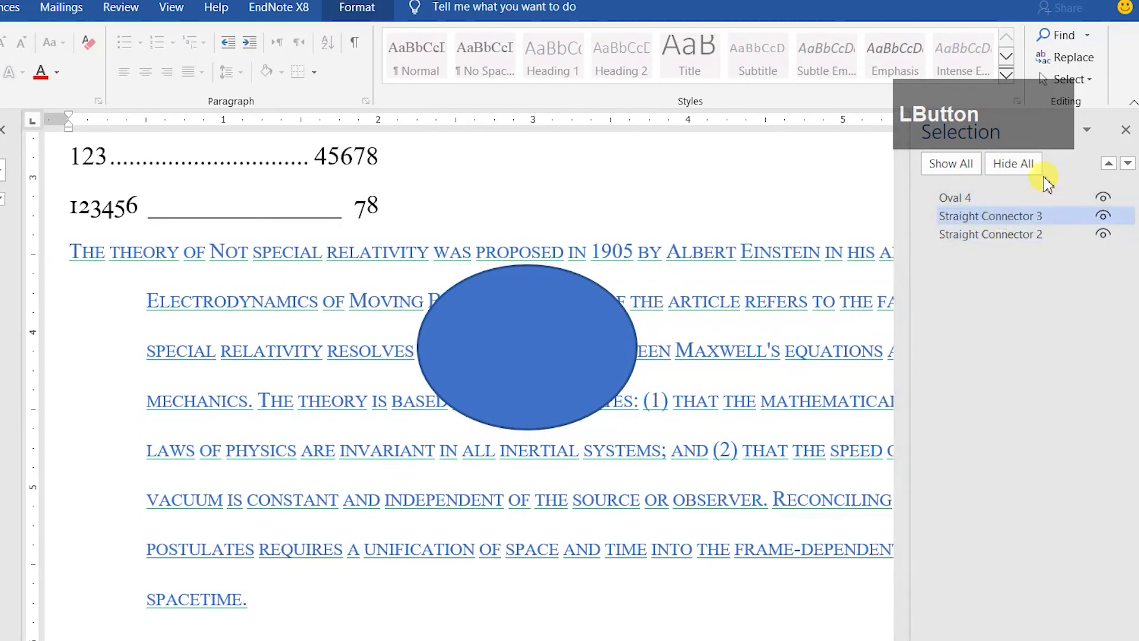
# Hide all of the document's objects, show them all again, and close the Selection Pane.
pyautogui.click(1018, 169)
pyautogui.click(958, 167)
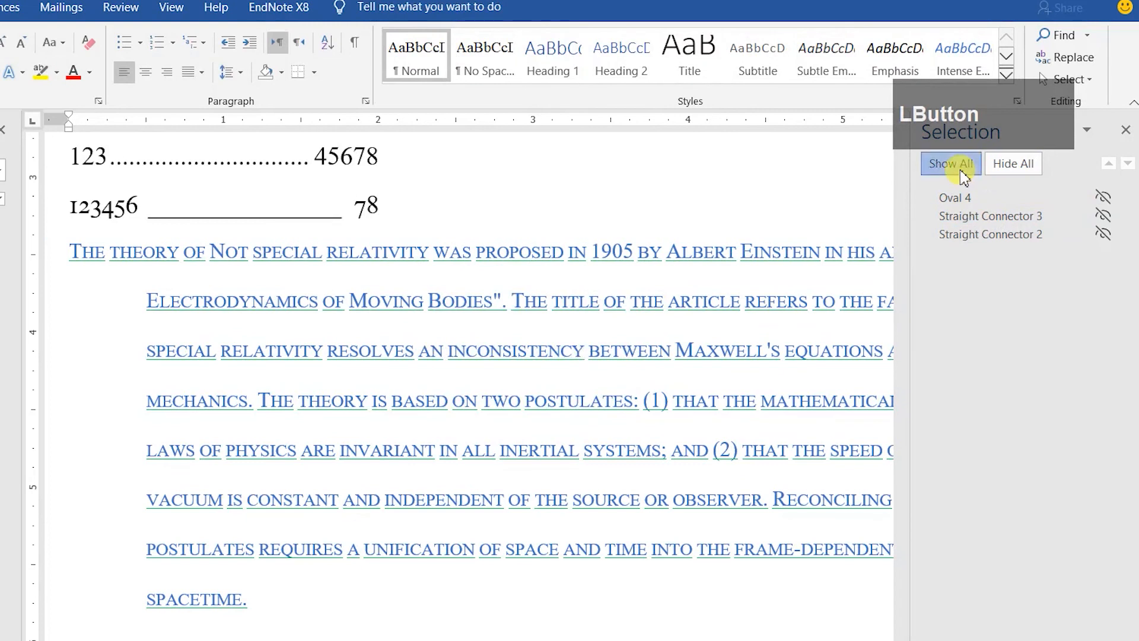
pyautogui.click(1126, 132)
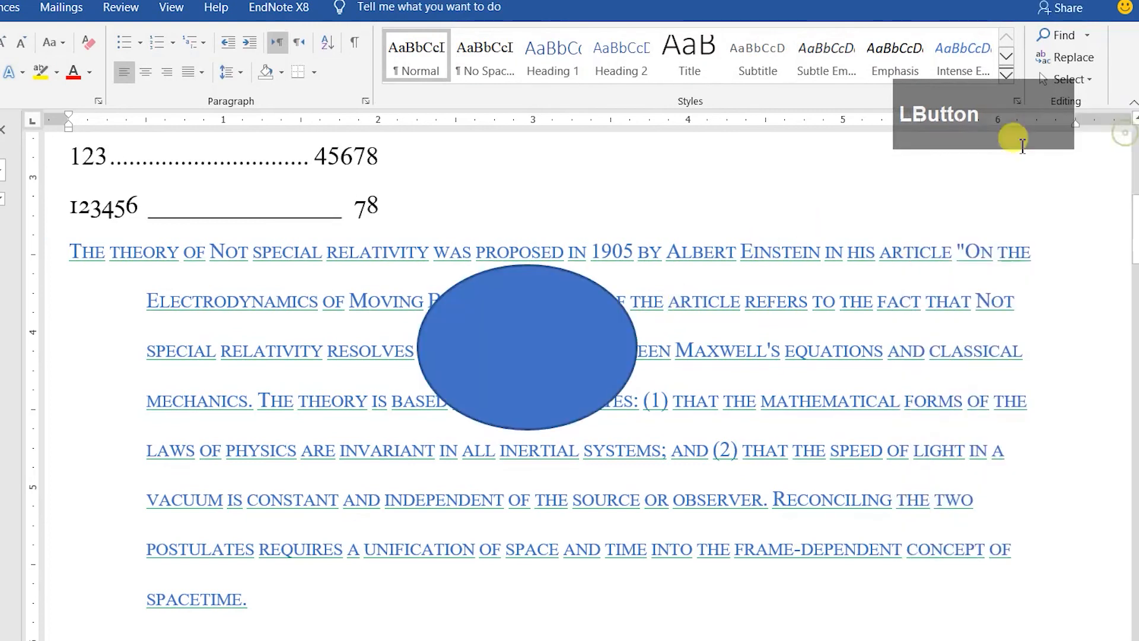
# Delete the oval covering the blue small-caps paragraph.
pyautogui.click(552, 297)
pyautogui.press('Delete')
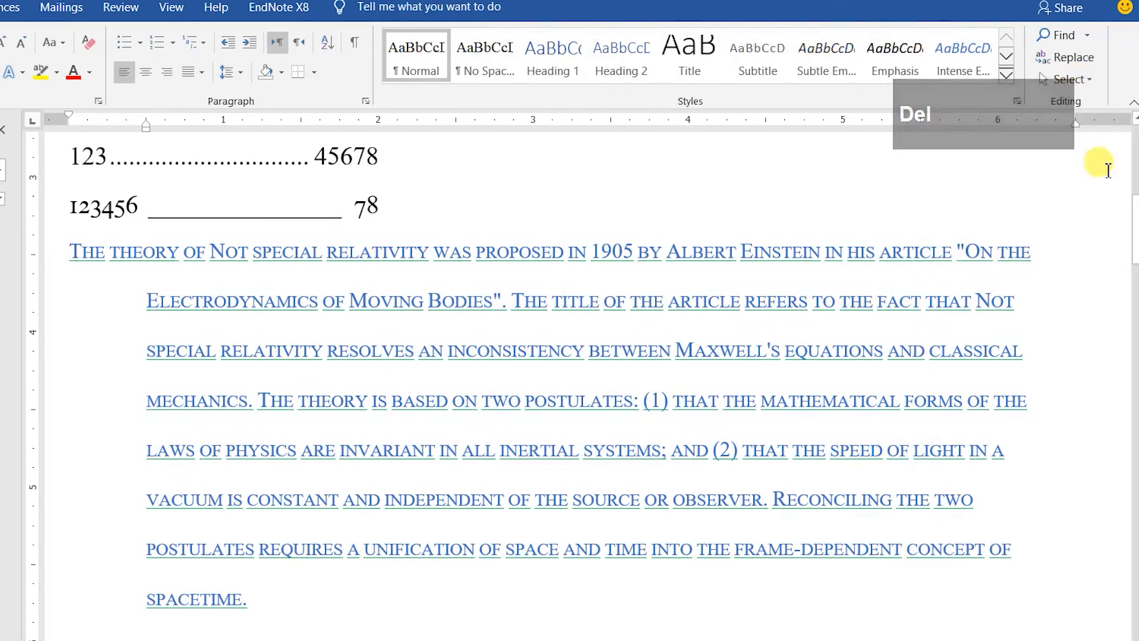
# Select all text formatted like the blue small-caps paragraph and check the document for what is selected.
pyautogui.click(498, 255)
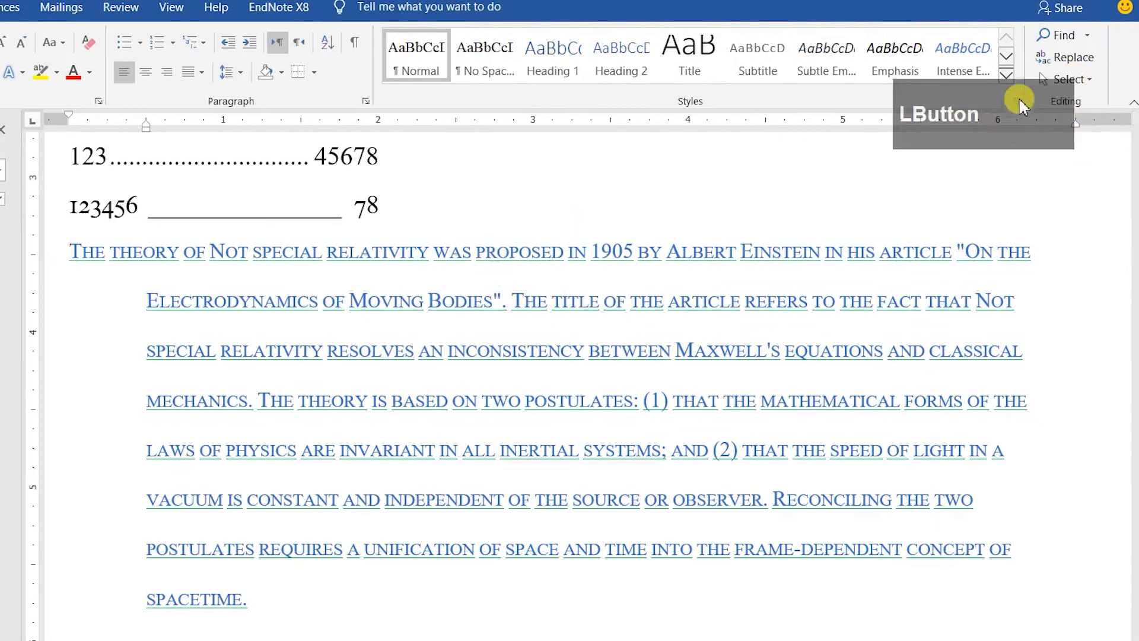
pyautogui.click(1074, 80)
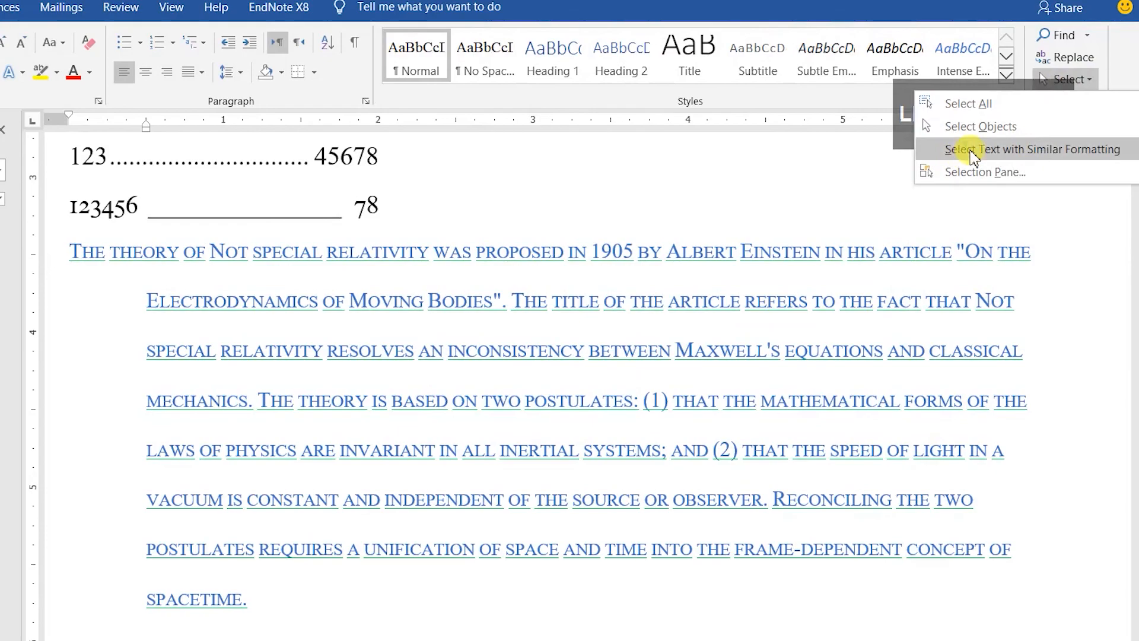
pyautogui.click(1064, 150)
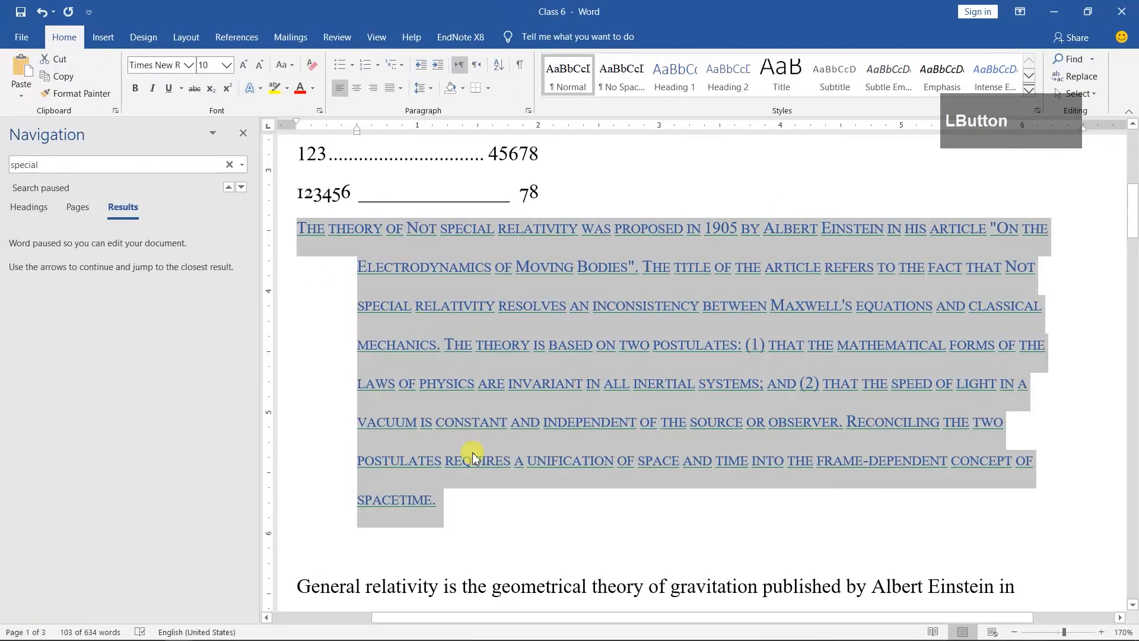
pyautogui.scroll(-3, 453, 465)
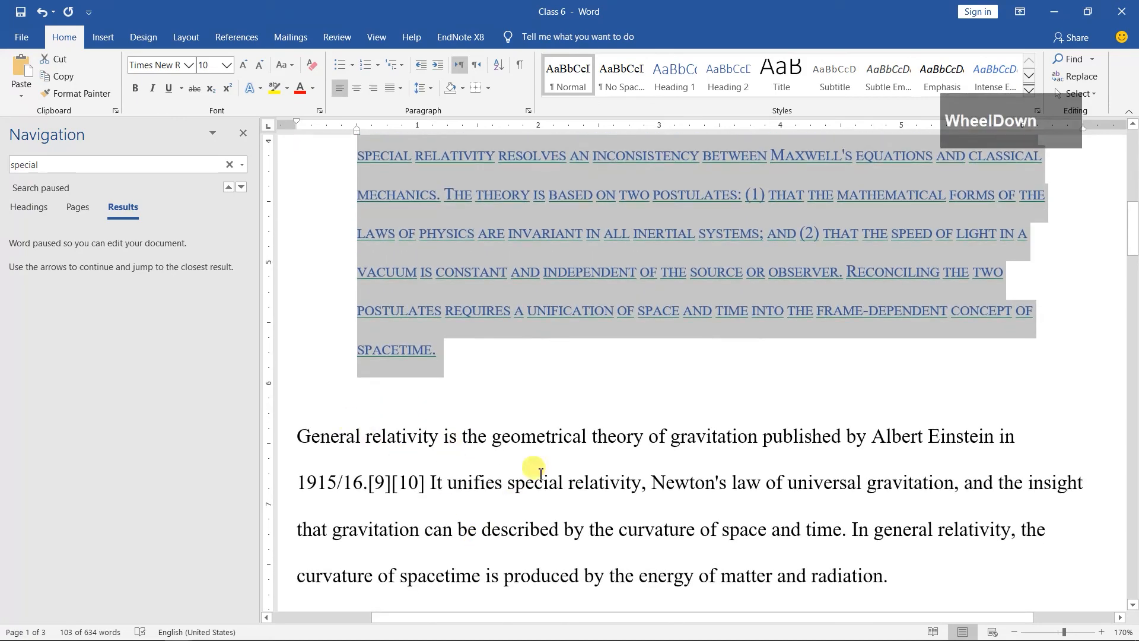
pyautogui.scroll(3, 520, 296)
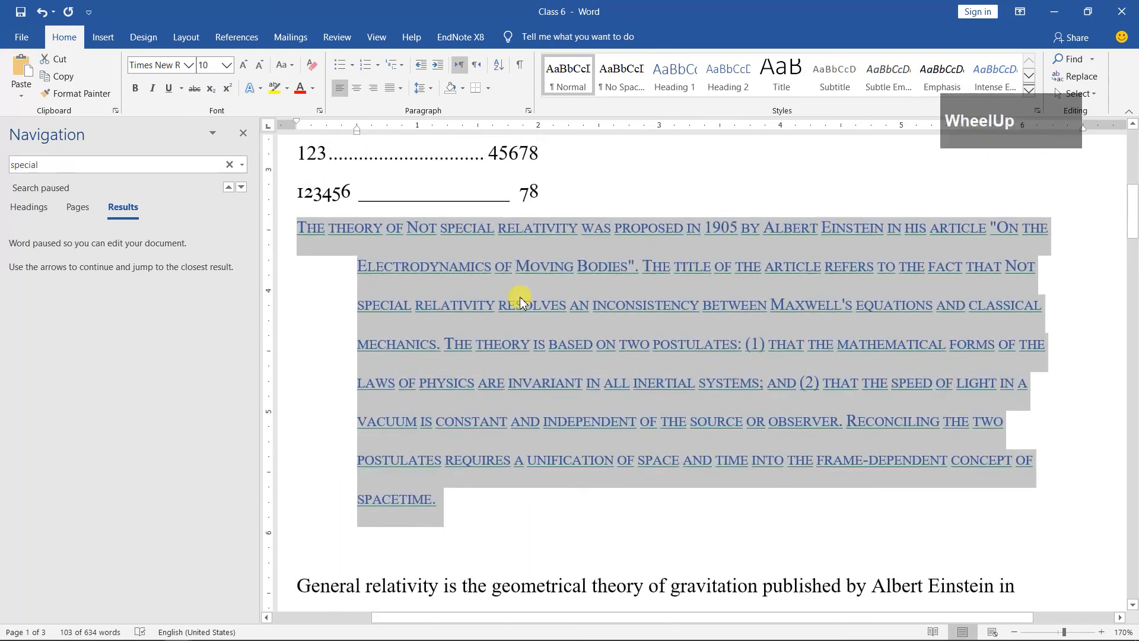
pyautogui.scroll(-4, 520, 297)
pyautogui.scroll(-6, 520, 297)
pyautogui.scroll(20, 521, 297)
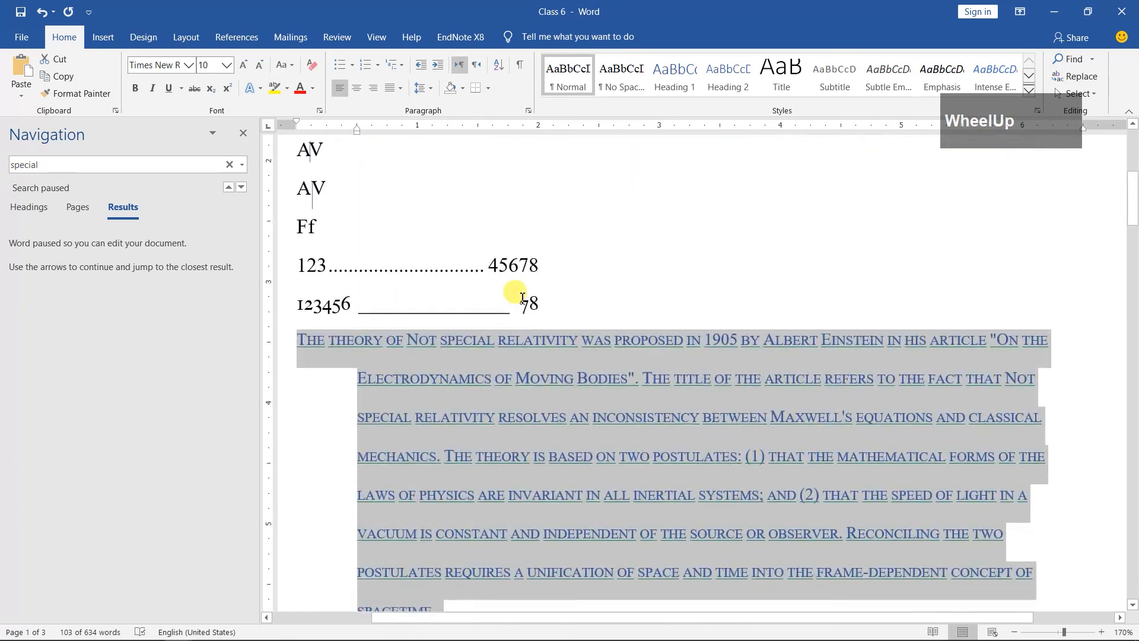
pyautogui.scroll(-8, 521, 297)
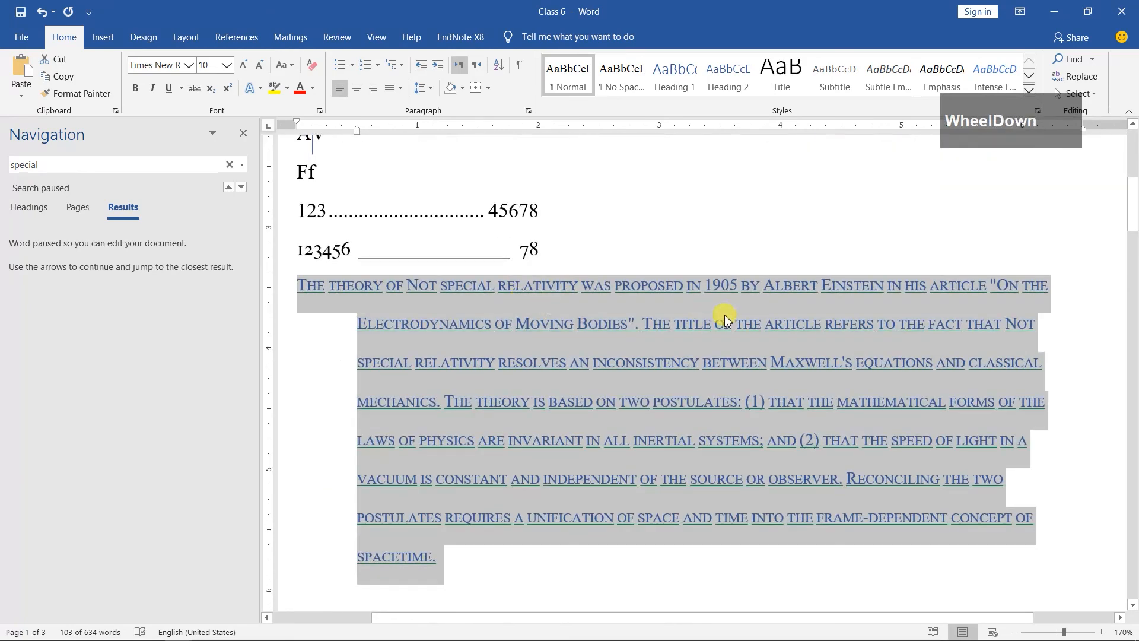